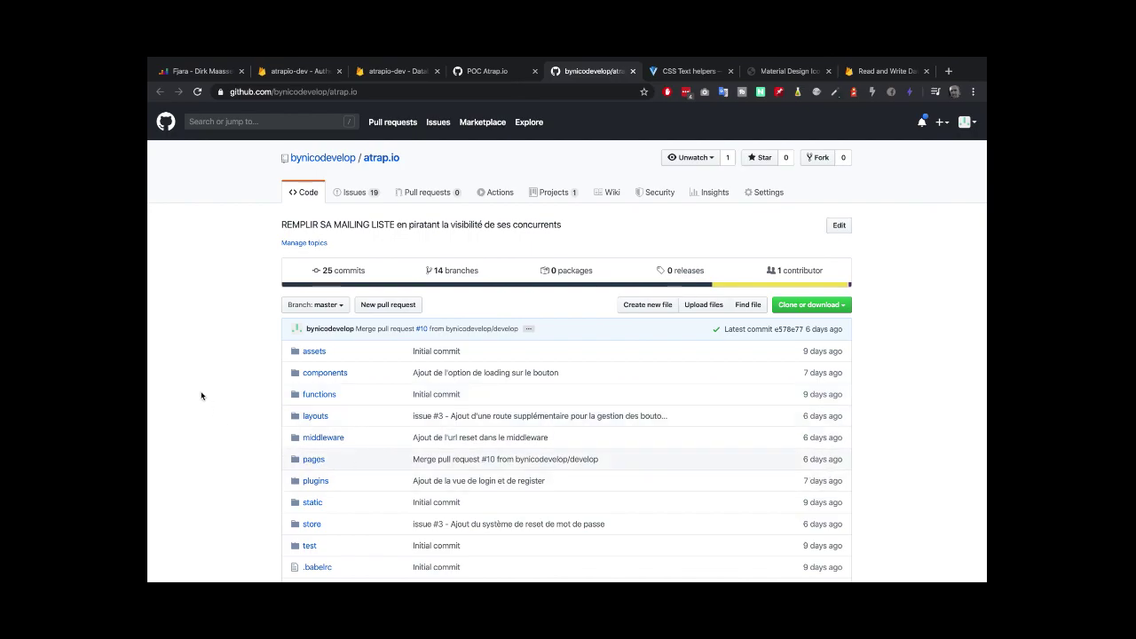
- Open the list of branches of the atrap.io repository
scroll(202, 395, "down", 3)
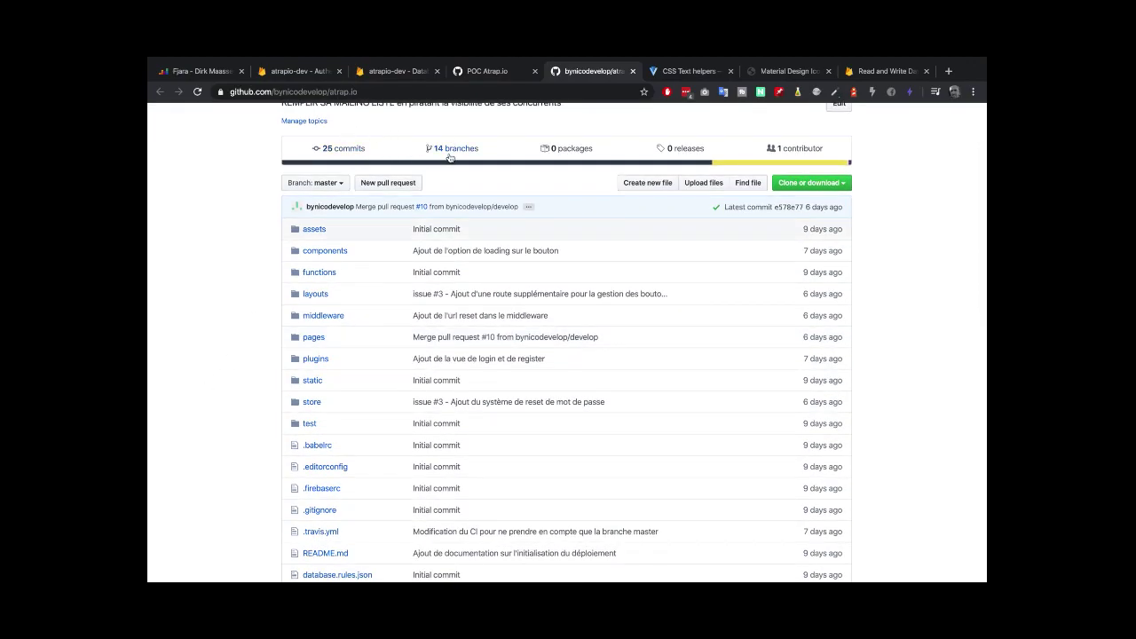
scroll(462, 160, "down", 1)
scroll(462, 160, "up", 2)
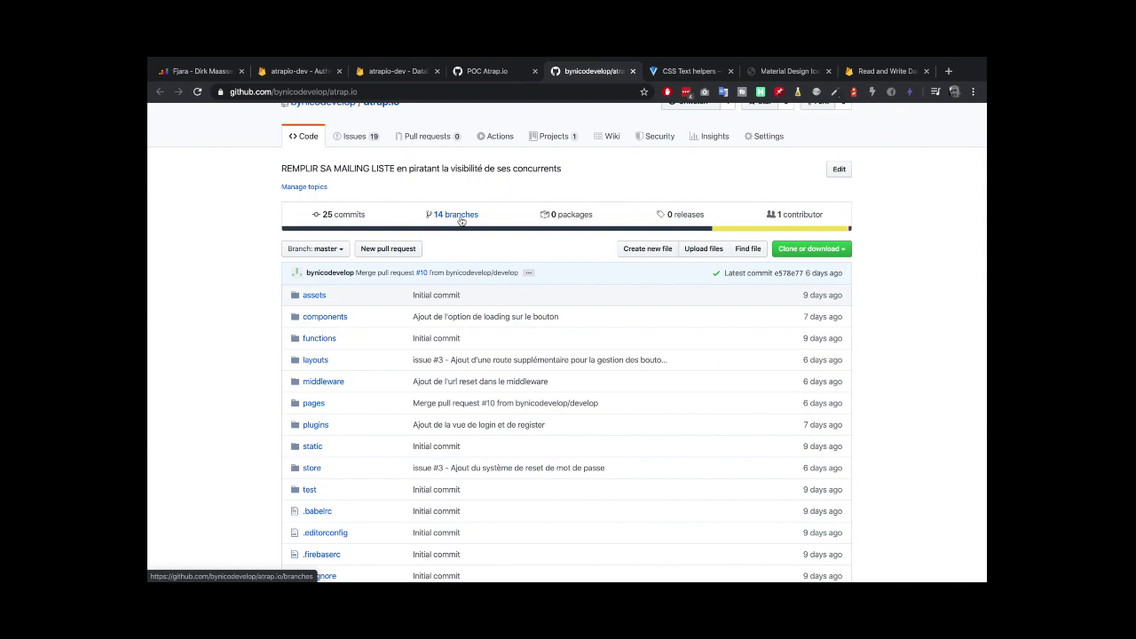
left_click(460, 219)
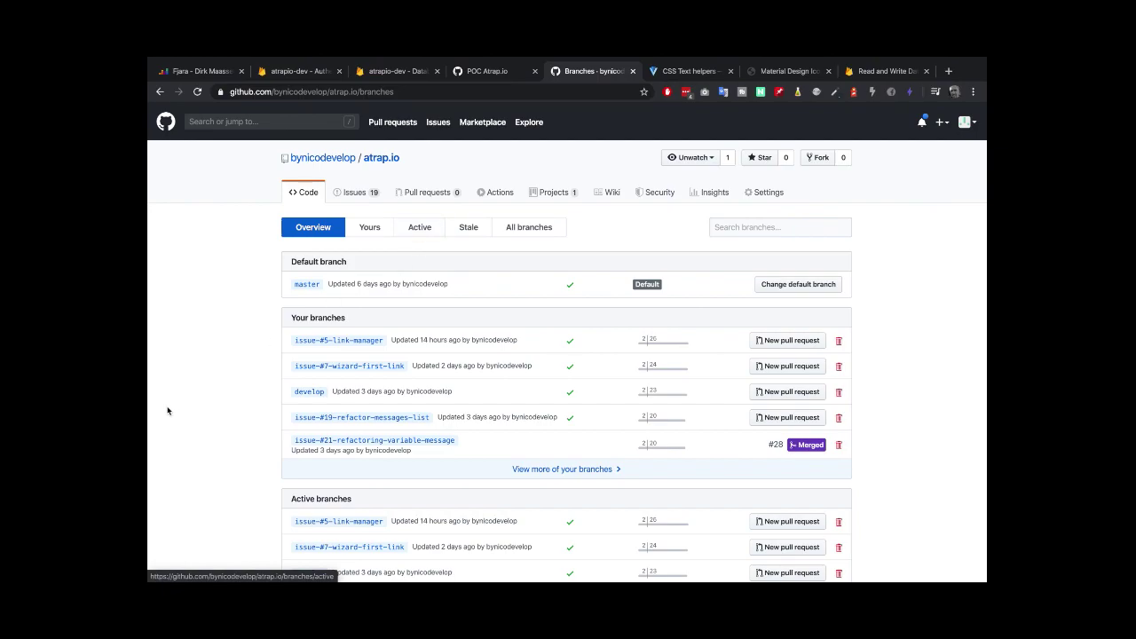
- Show the complete list of your own branches and examine the issue branches and their merge status
scroll(168, 418, "down", 2)
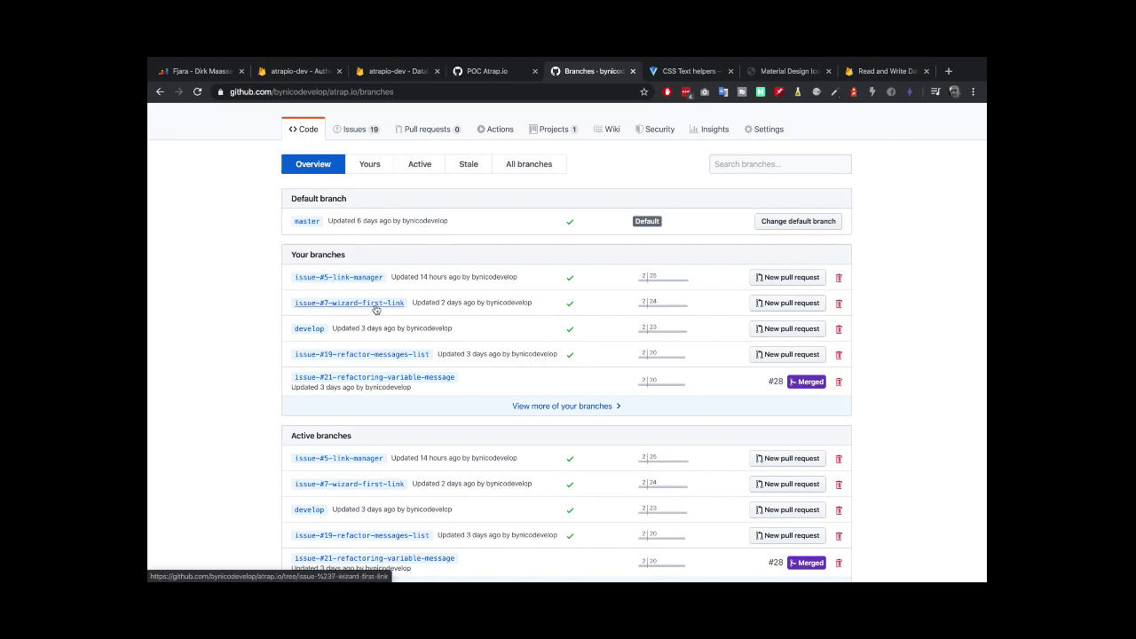
scroll(400, 372, "down", 2)
scroll(402, 373, "up", 1)
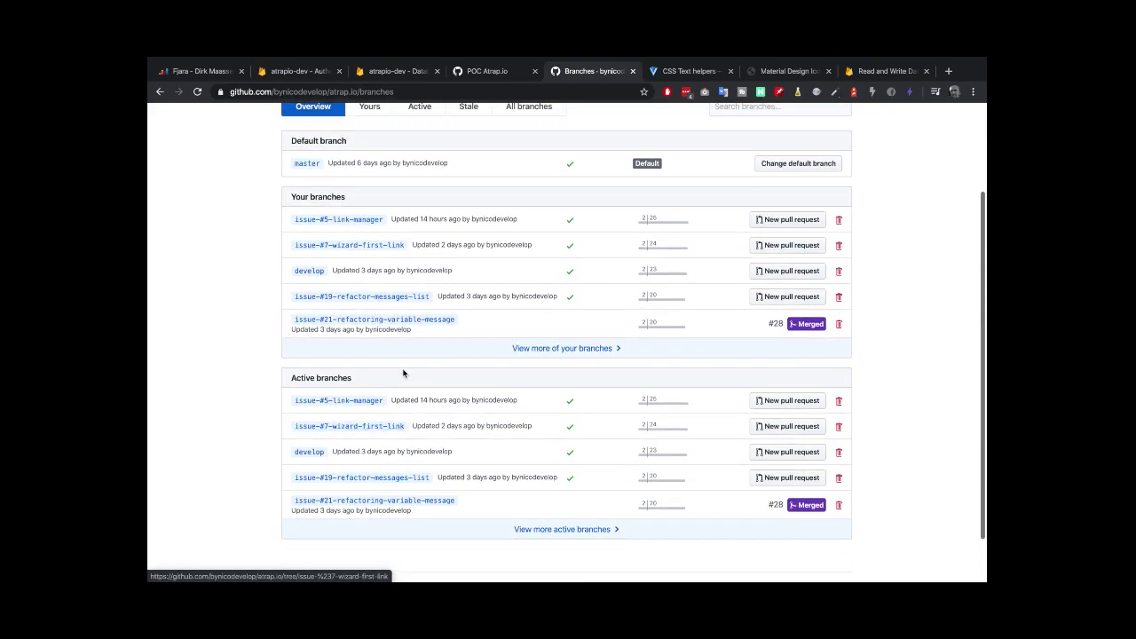
left_click(564, 354)
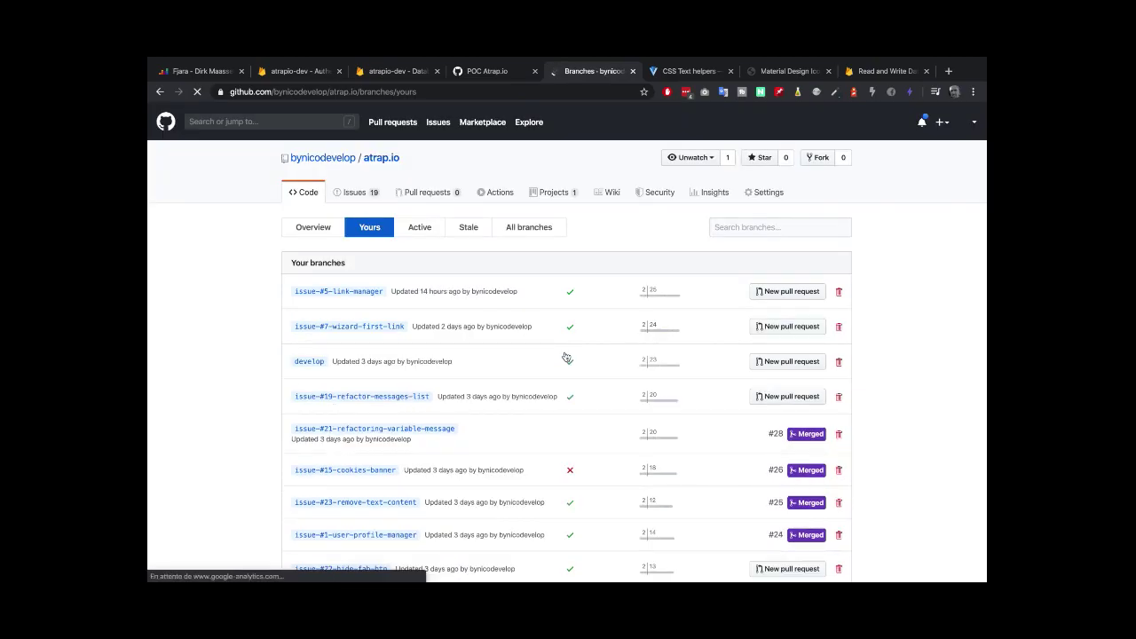
scroll(565, 356, "down", 3)
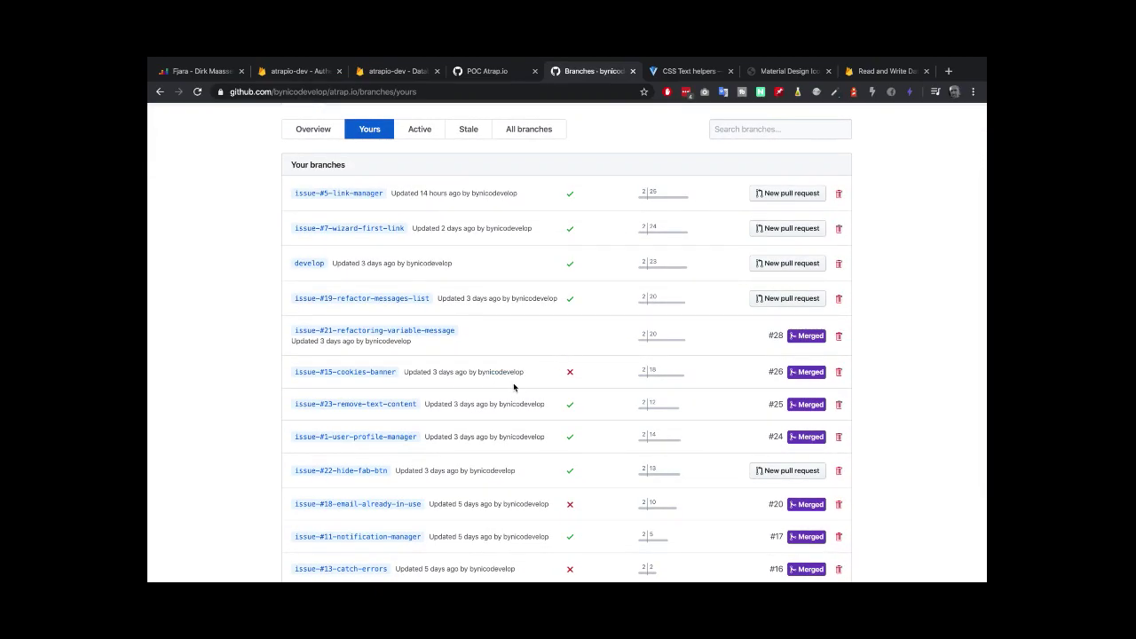
scroll(514, 388, "down", 3)
scroll(514, 389, "up", 2)
scroll(514, 389, "up", 3)
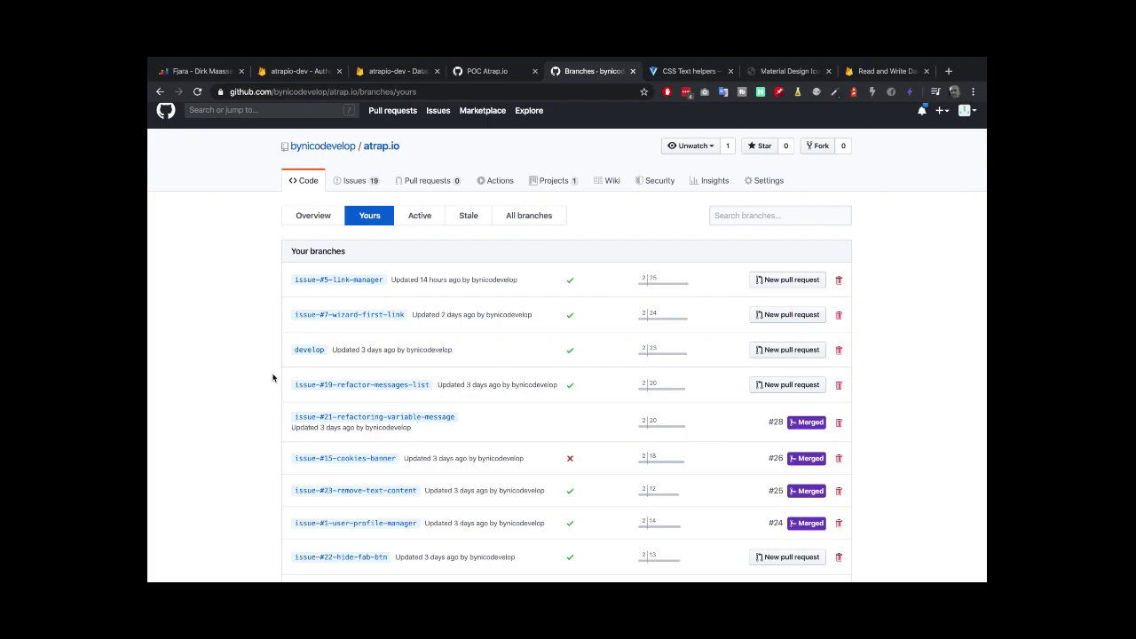
scroll(272, 378, "down", 4)
scroll(273, 378, "up", 3)
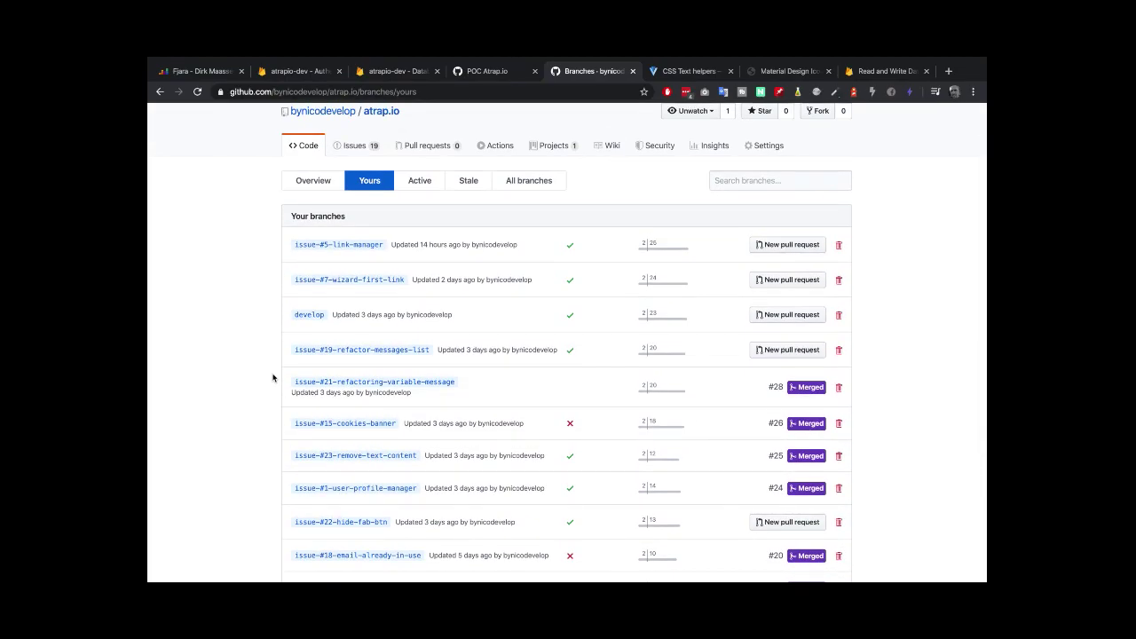
- Switch to XMind and create a new mind map with a central topic and three main topics
key("super+space")
type("xmind")
key("Escape")
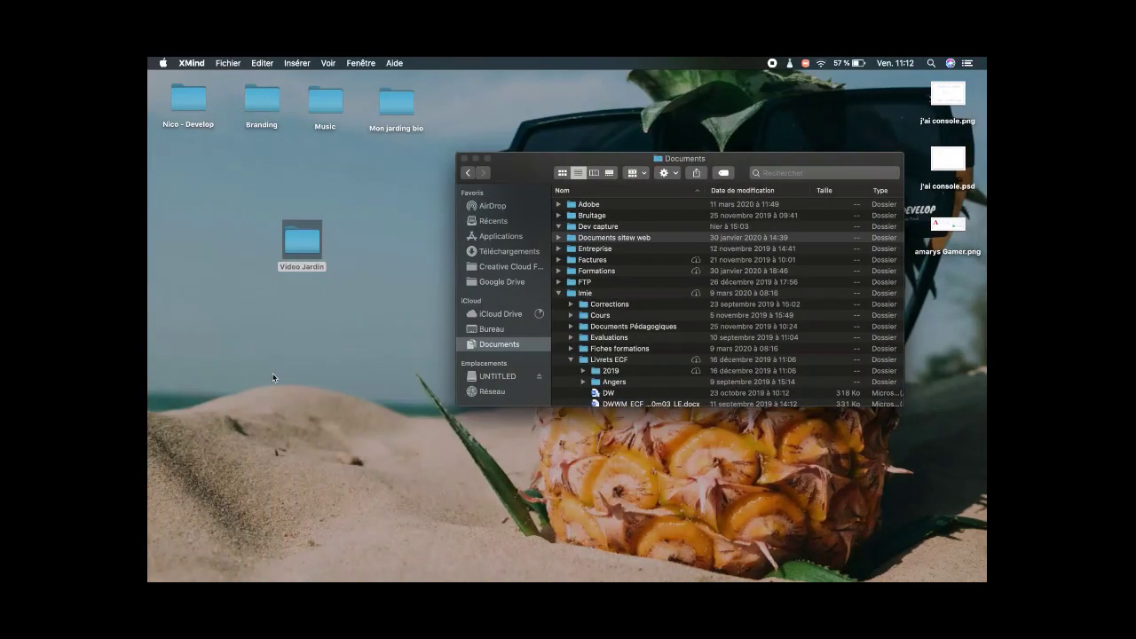
double_click(579, 263)
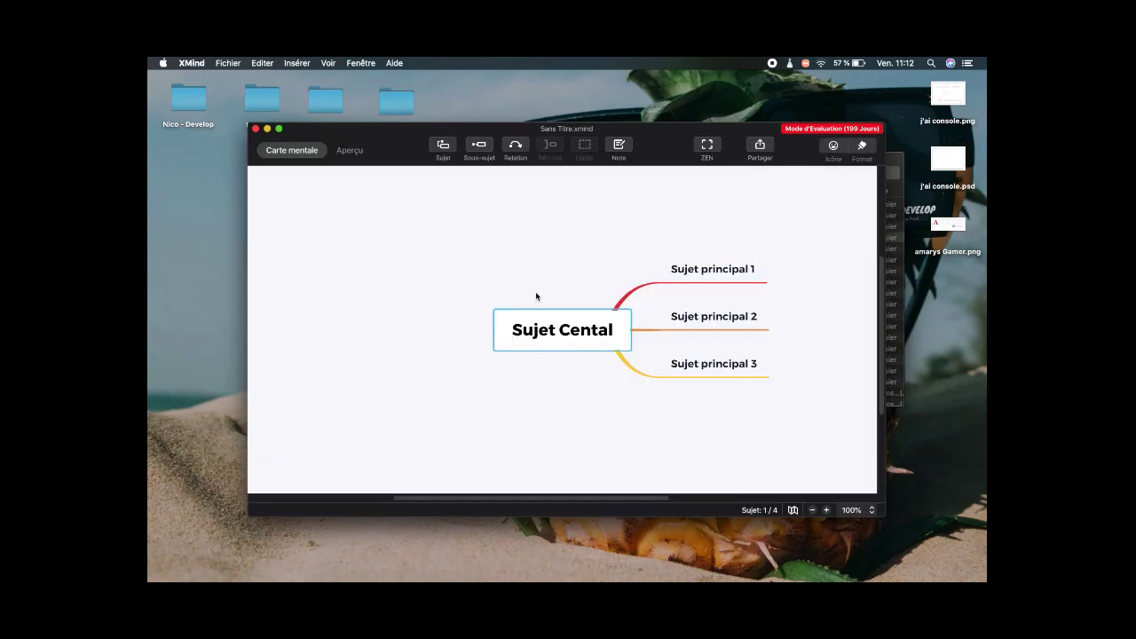
- Rename the central topic "Master" and delete the main topics Sujet principal 1 and Sujet principal 3
double_click(559, 330)
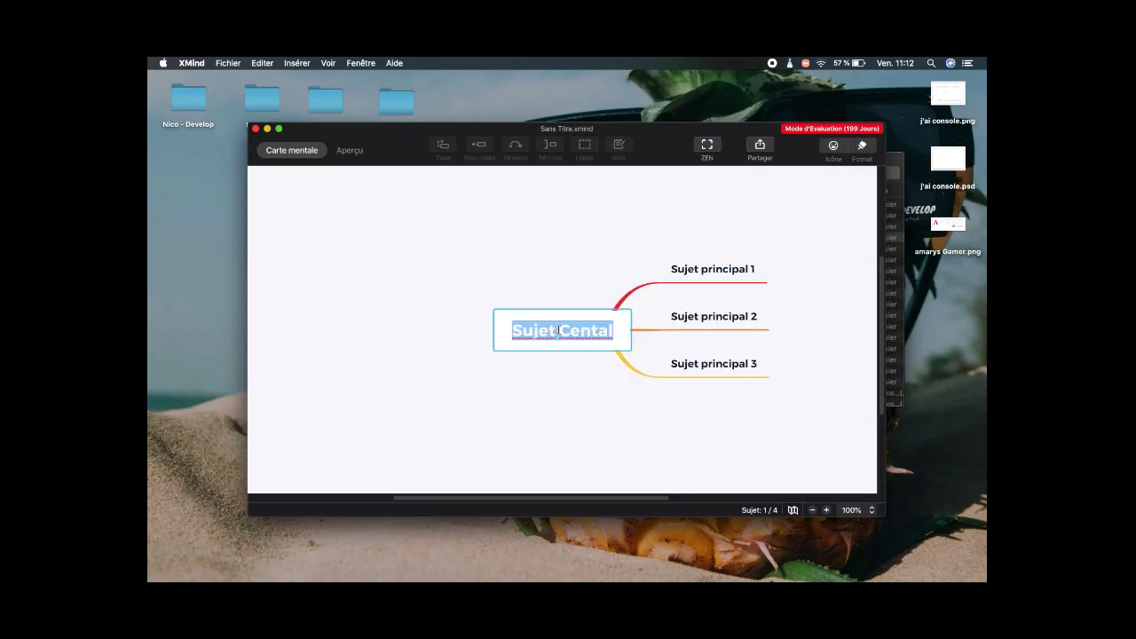
type("Master")
left_click(686, 375)
key("Delete")
left_click(701, 274)
key("Delete")
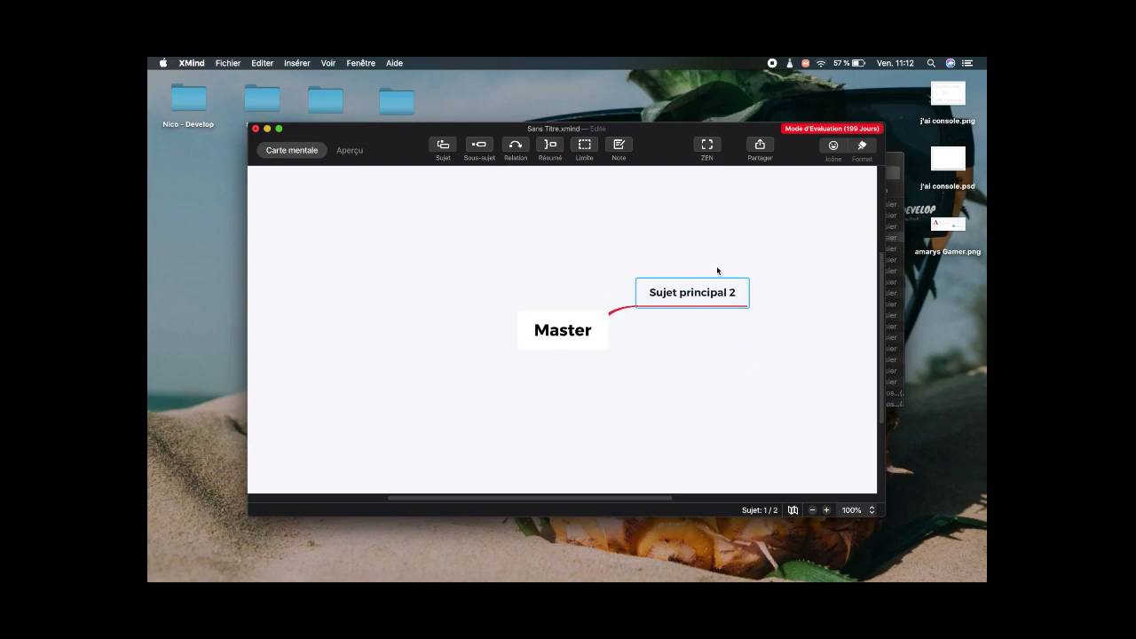
- Rename the remaining main topic as "develop"
double_click(702, 288)
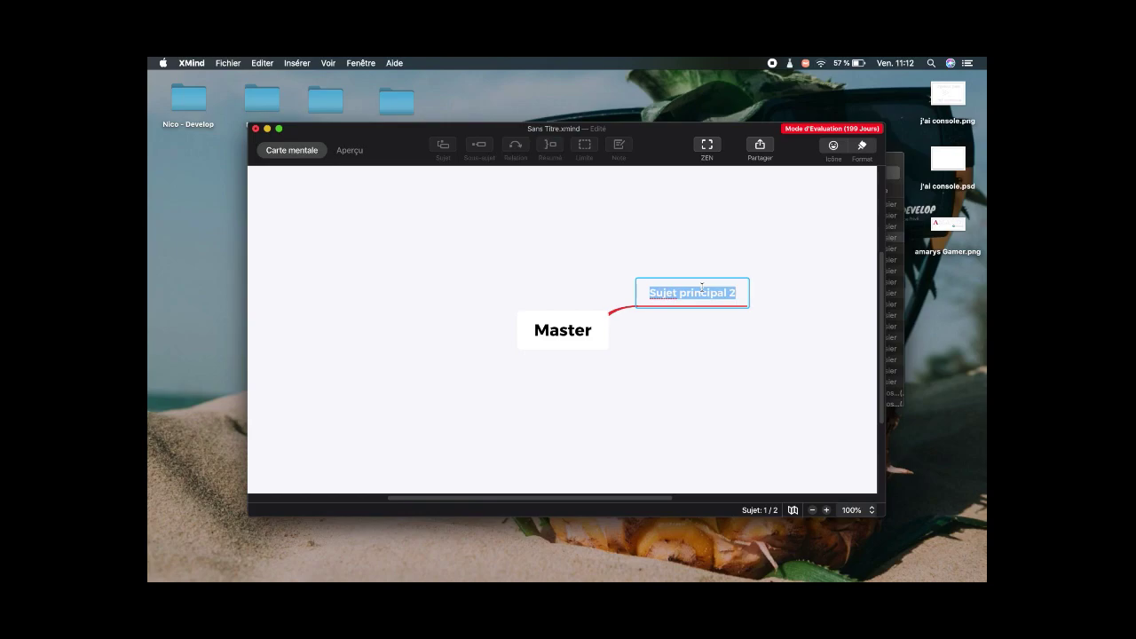
type("dev")
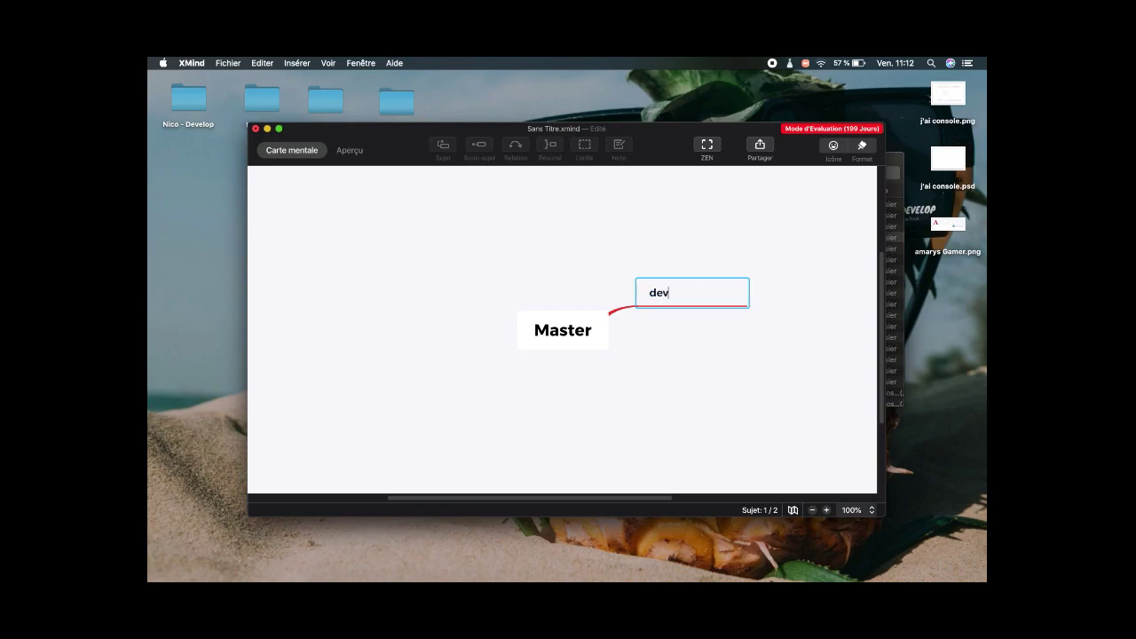
type("elop")
key("Return")
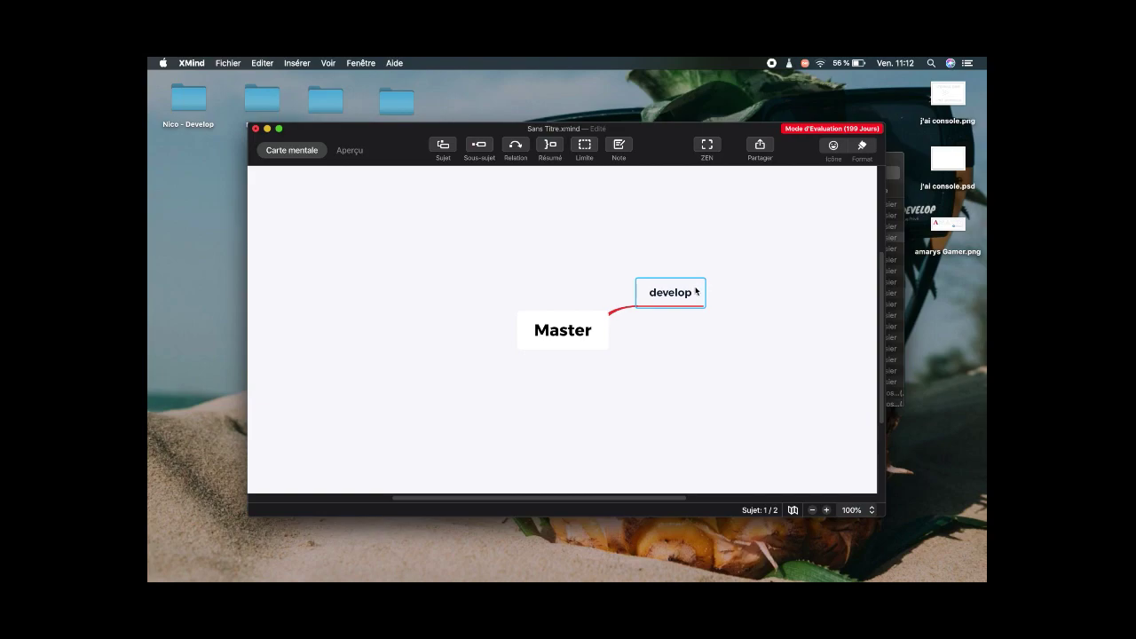
- Add a subtopic named "Issue #X" under develop
key("Tab")
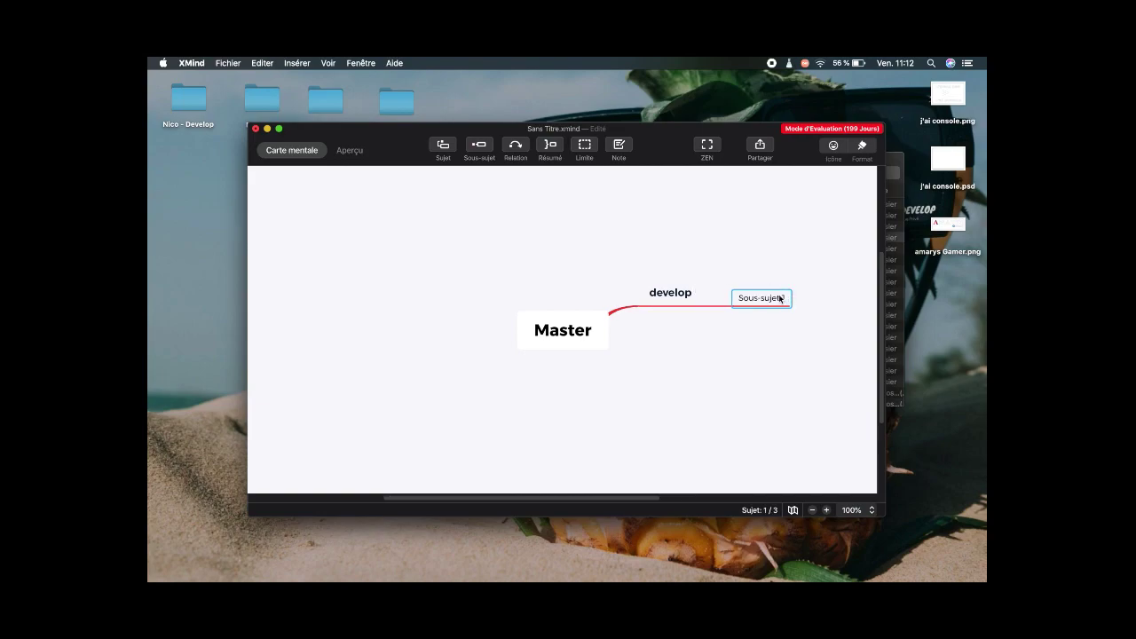
double_click(778, 296)
type("Issu")
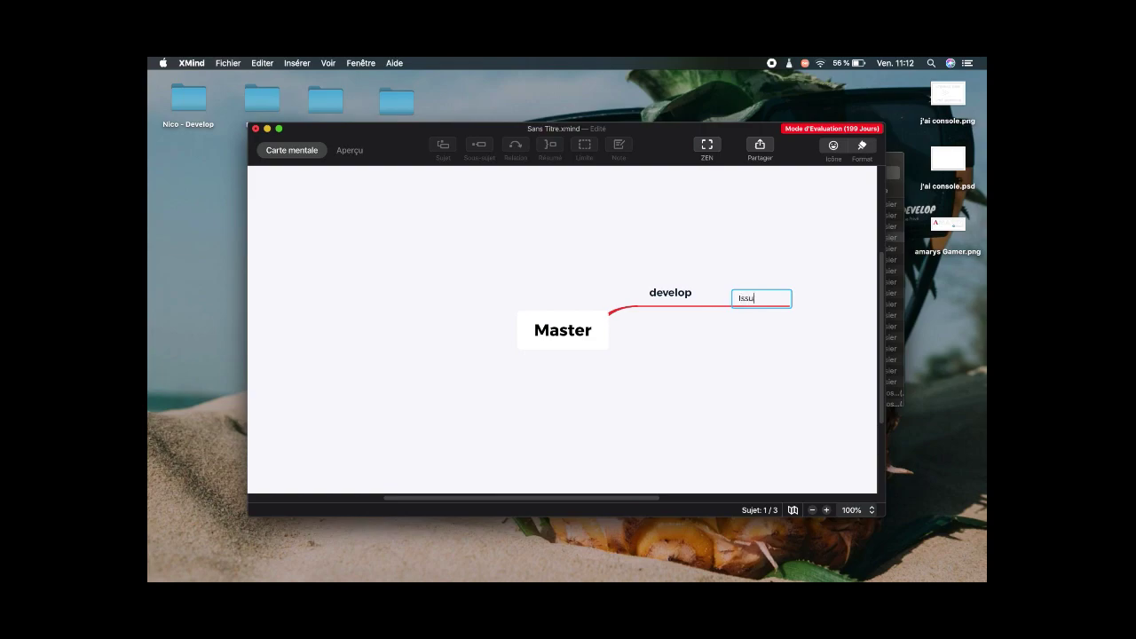
type("e #X")
key("Return")
- Add a second subtopic under develop and name it "Issue #XX"
key("Return")
double_click(762, 309)
type("Isse")
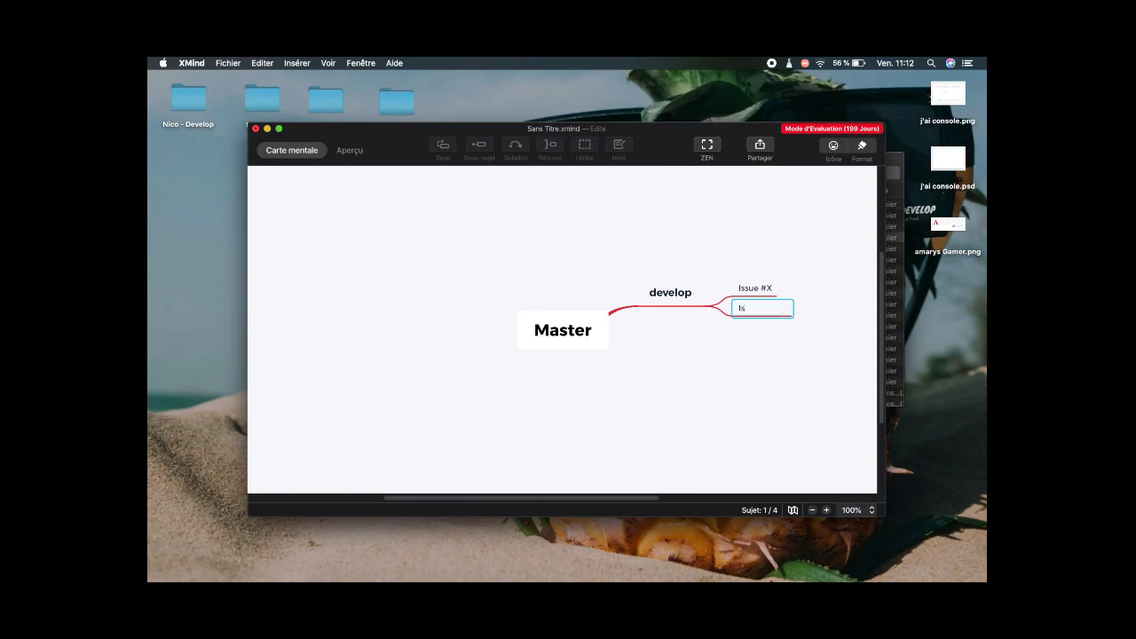
key("BackSpace")
type("ue #")
type("XX")
left_click(756, 360)
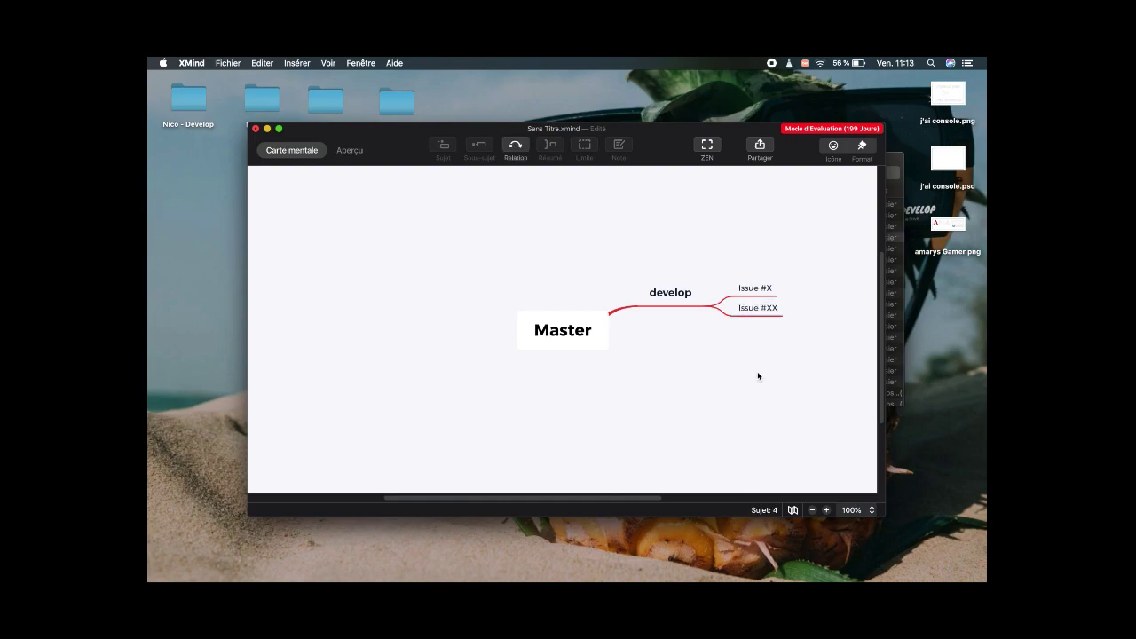
- Add a subtopic named "Issue Y" under Issue #XX and collapse that branch
left_click(761, 308)
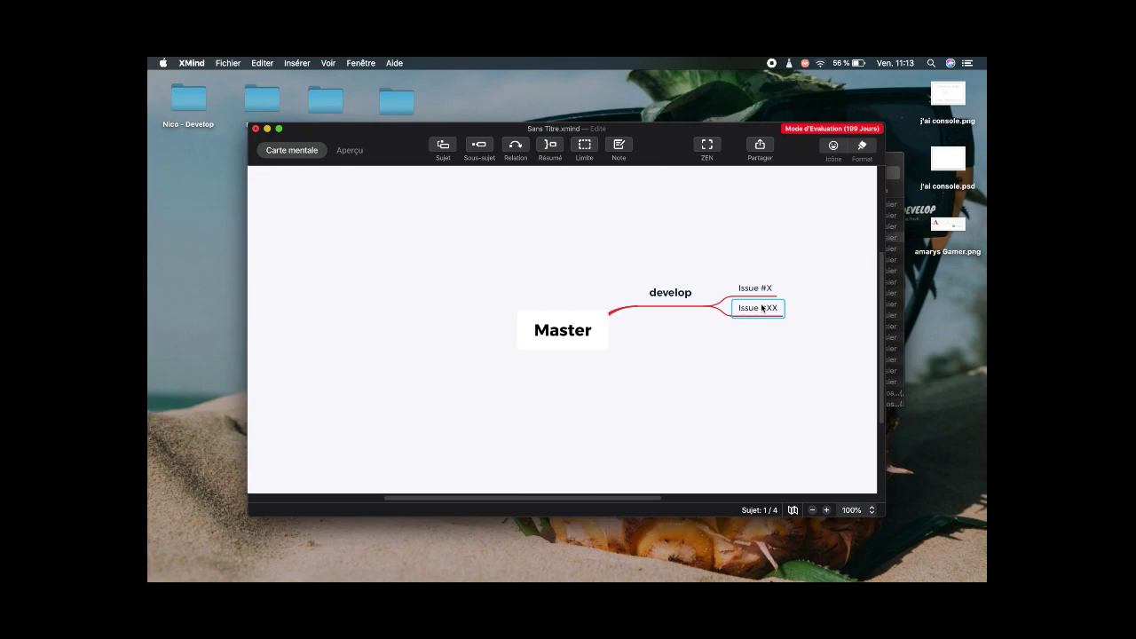
key("Tab")
type("Les")
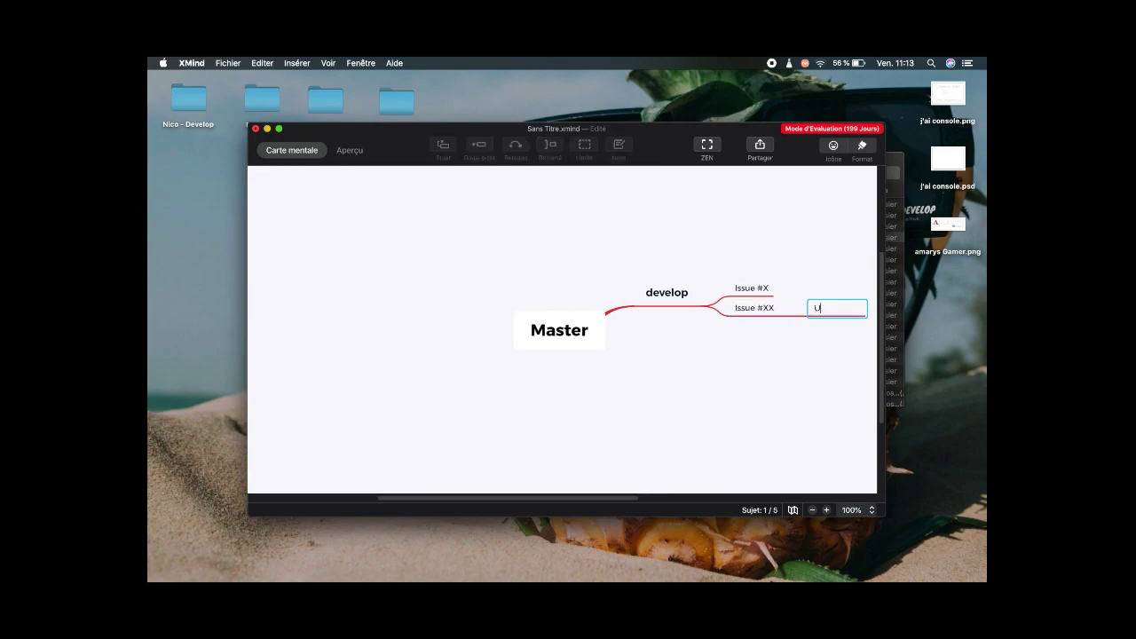
key("BackSpace")
key("BackSpace")
key("BackSpace")
type("Issue Y")
left_click(744, 341)
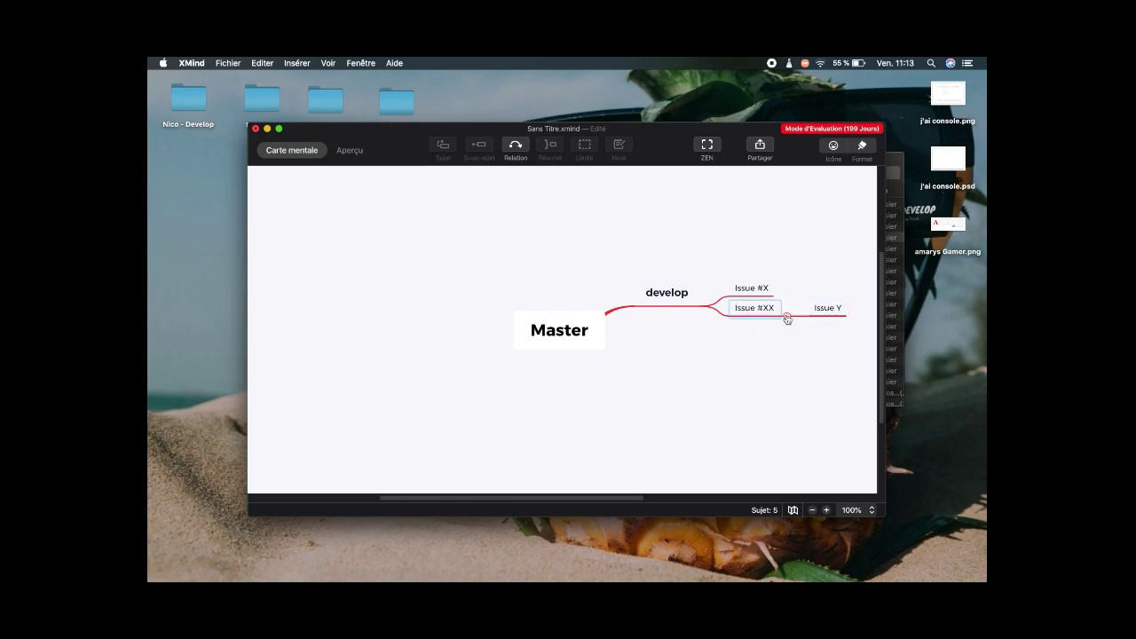
left_click(786, 318)
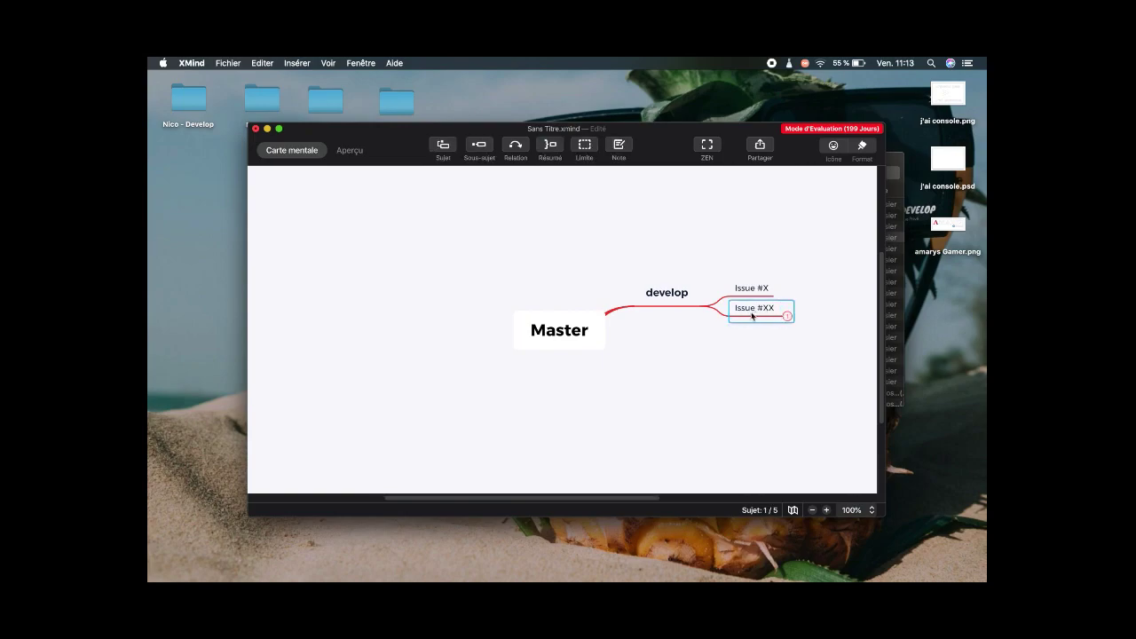
left_click(706, 308)
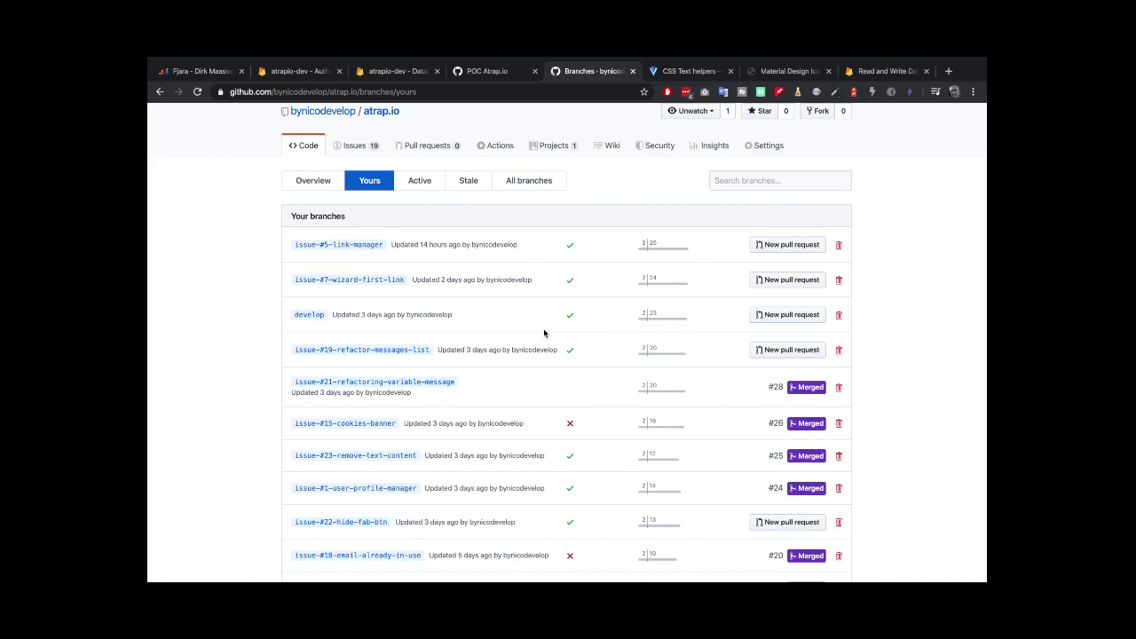
- Switch to the GitHub repository in the browser and open its POC Atrap.io project board
left_click(554, 151)
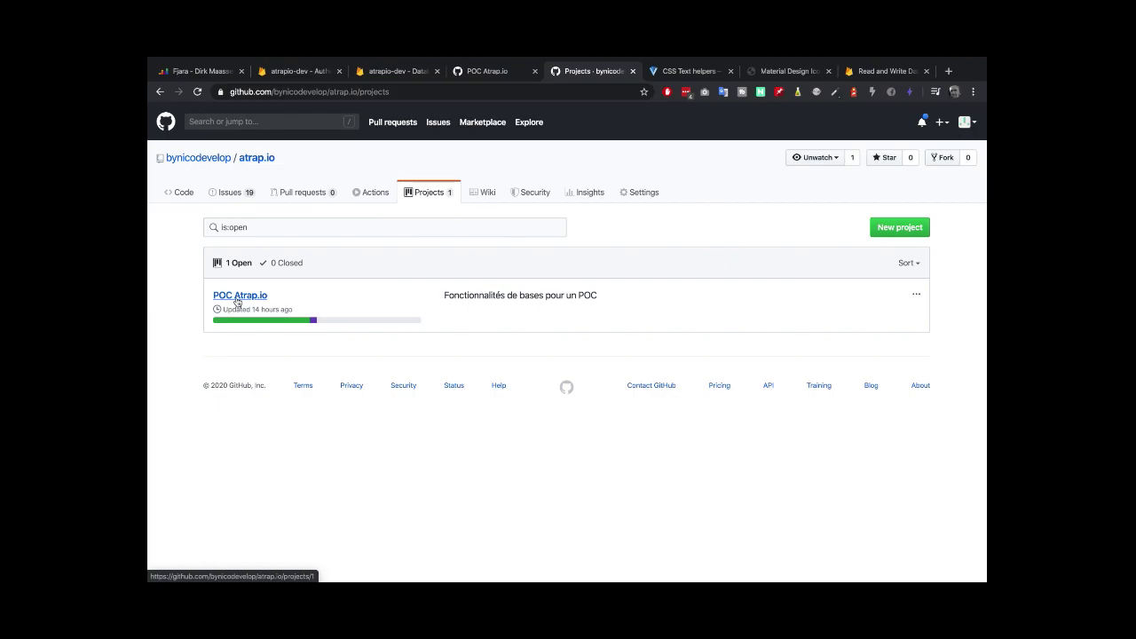
left_click(237, 302)
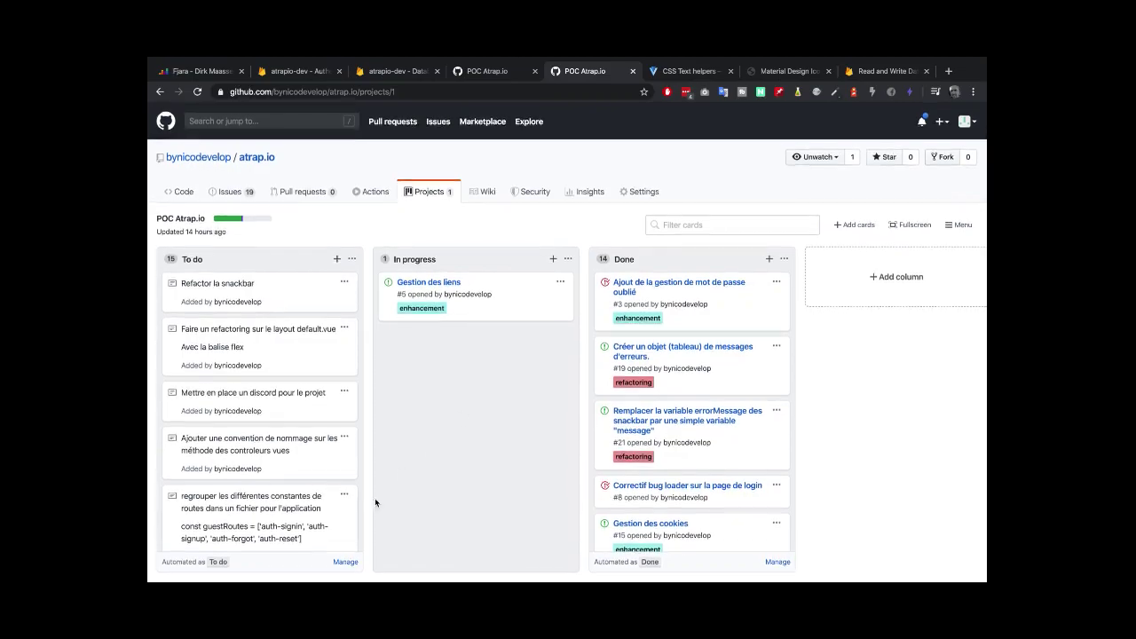
- Review the automation settings of the To do and Done columns without changing them
left_click(345, 562)
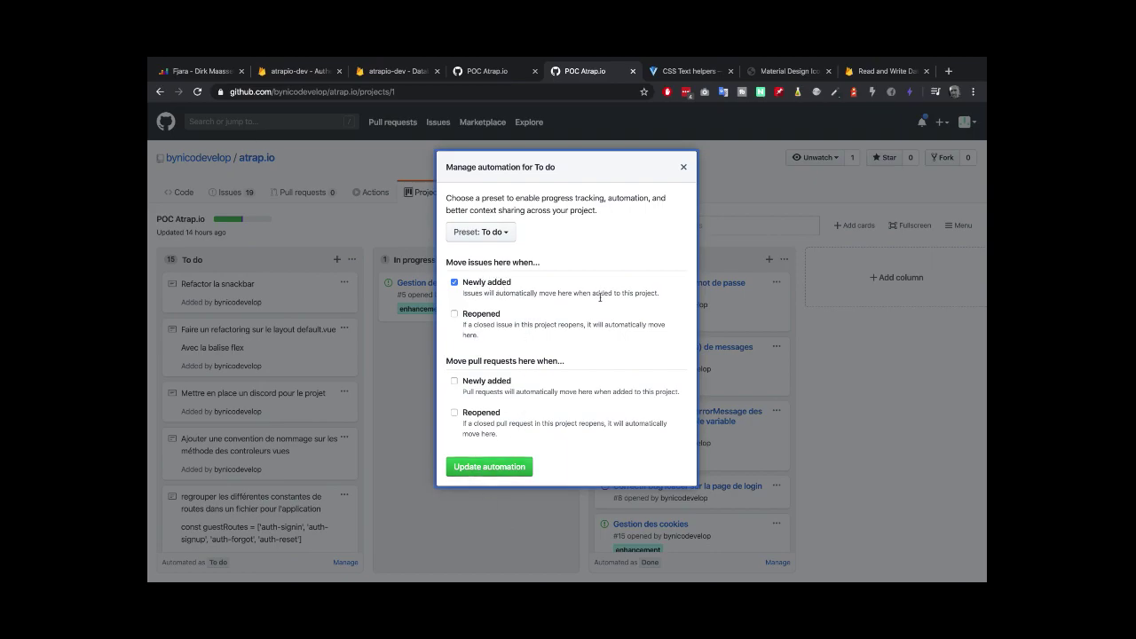
left_click(684, 168)
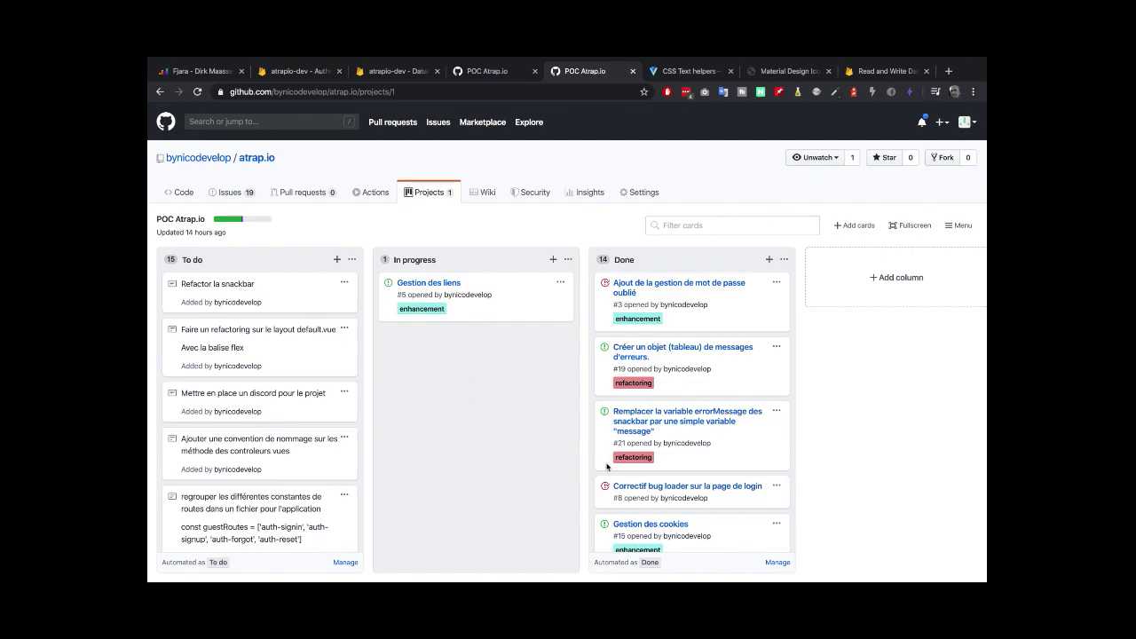
left_click(777, 562)
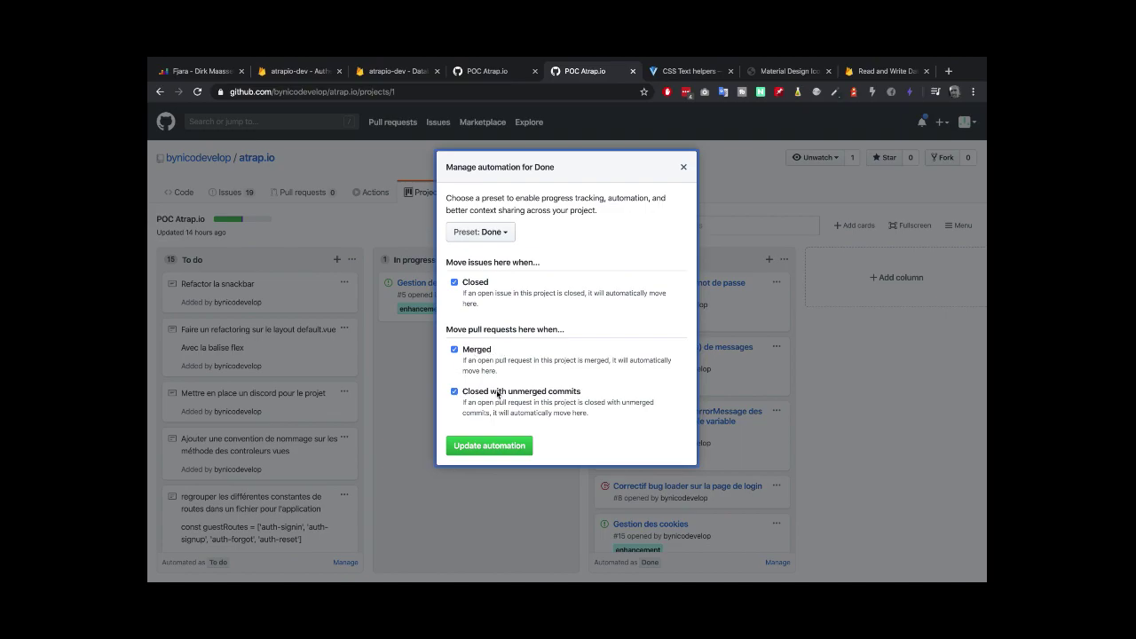
left_click(684, 169)
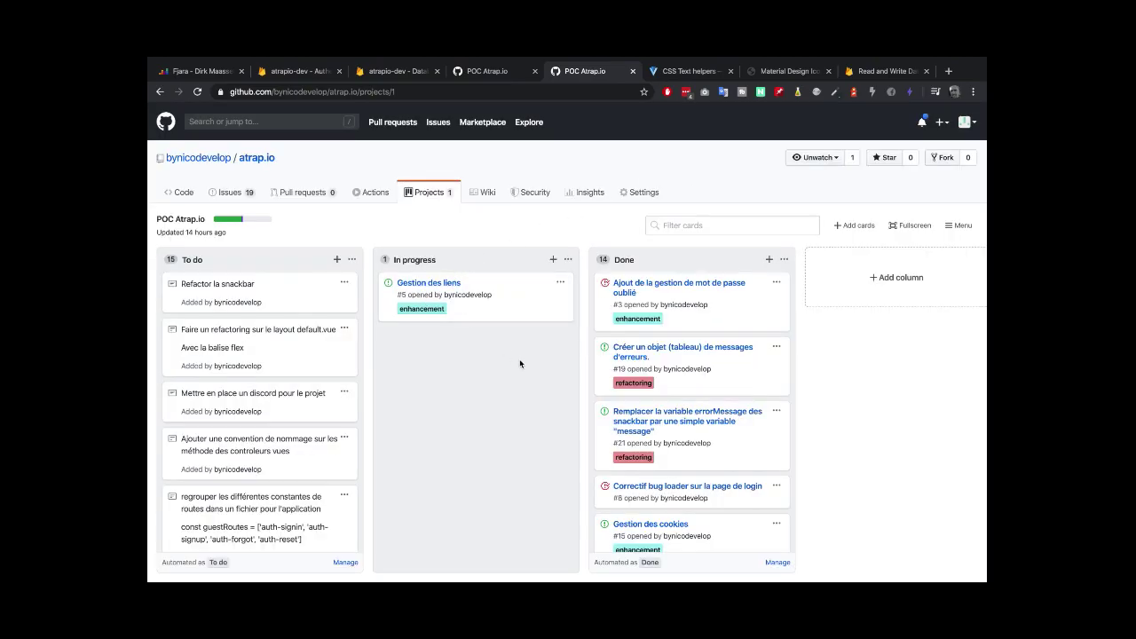
- Look through the cards in the Done column and switch to the browser window running atrap.io at localhost:3000/links
scroll(665, 477, "down", 1)
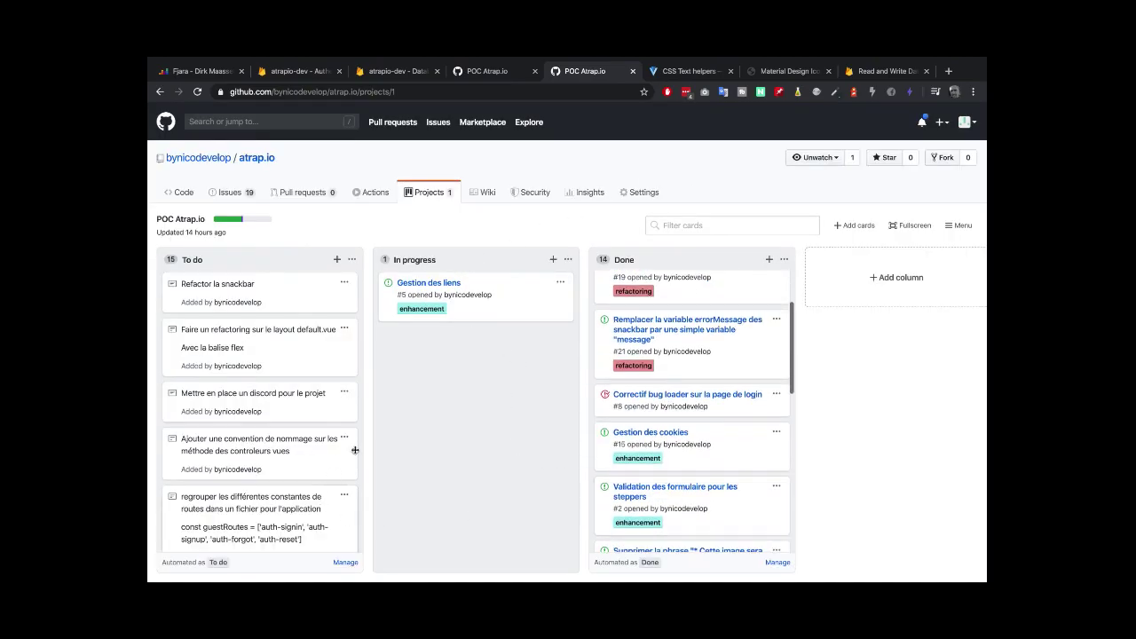
scroll(665, 450, "down", 1)
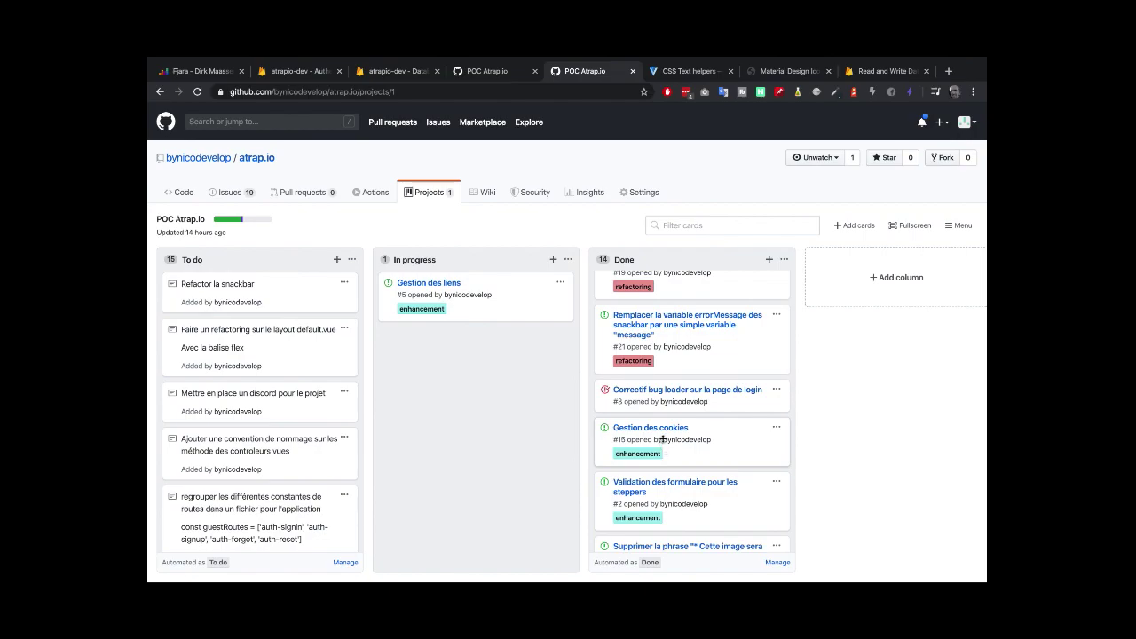
scroll(661, 444, "down", 1)
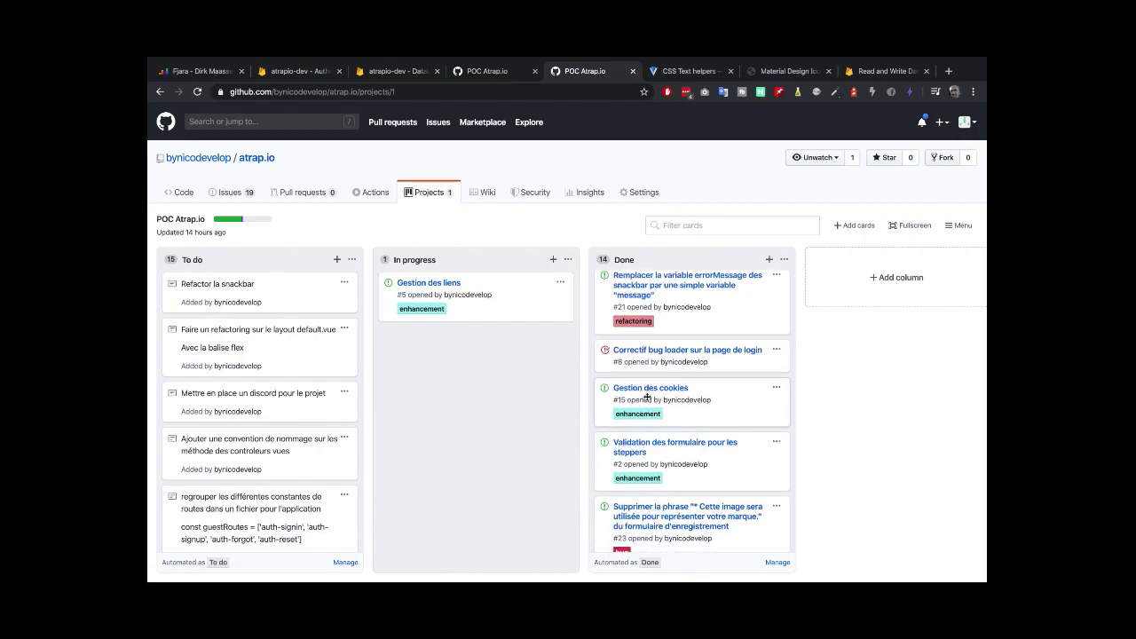
key("ctrl+Right")
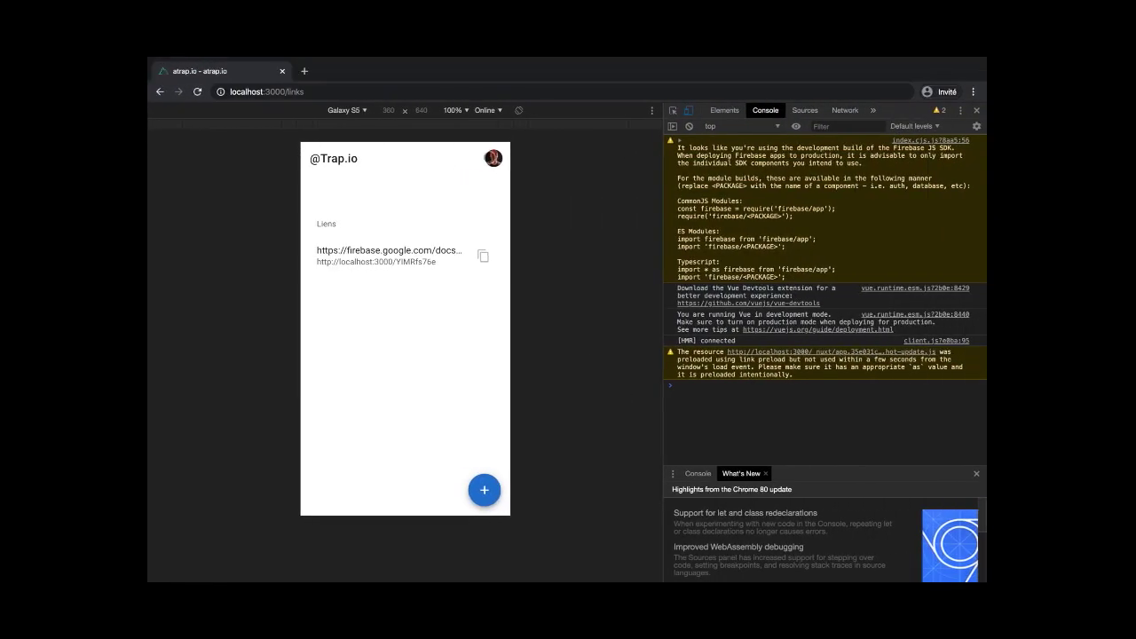
- Log out of the atrap.io app and switch back to the browser window with the GitHub project board
left_click(493, 158)
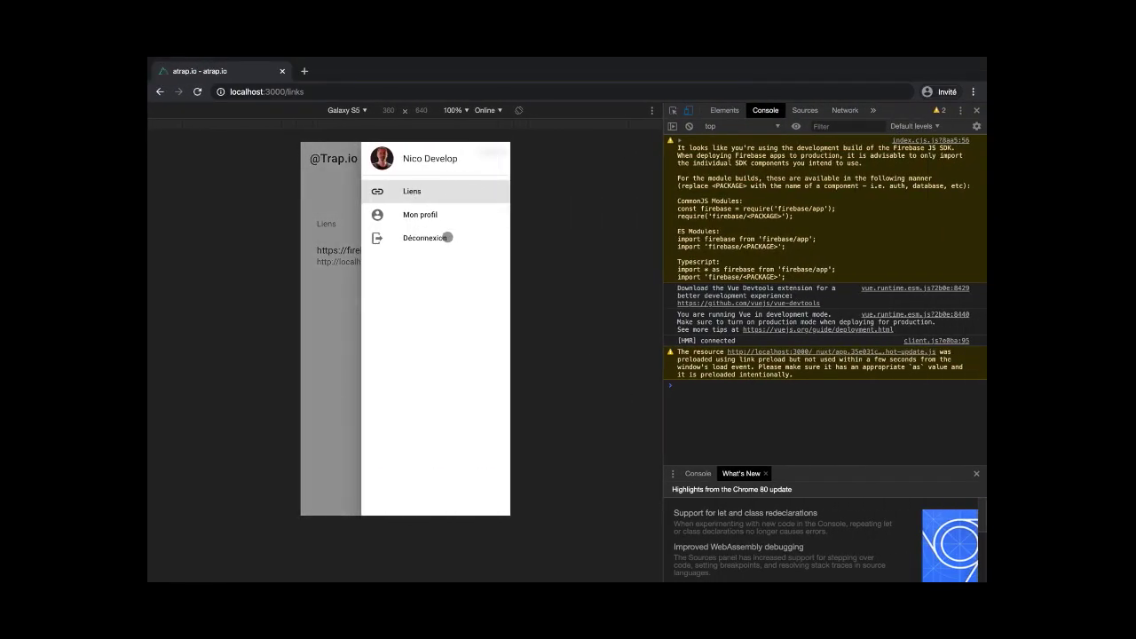
left_click(447, 236)
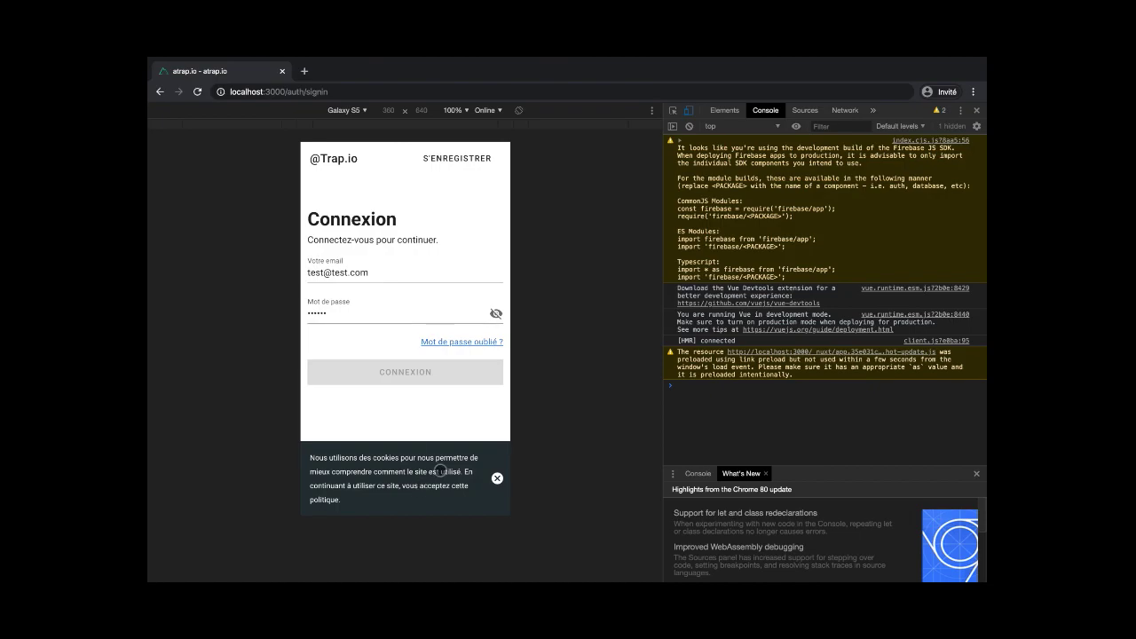
key("ctrl+Left")
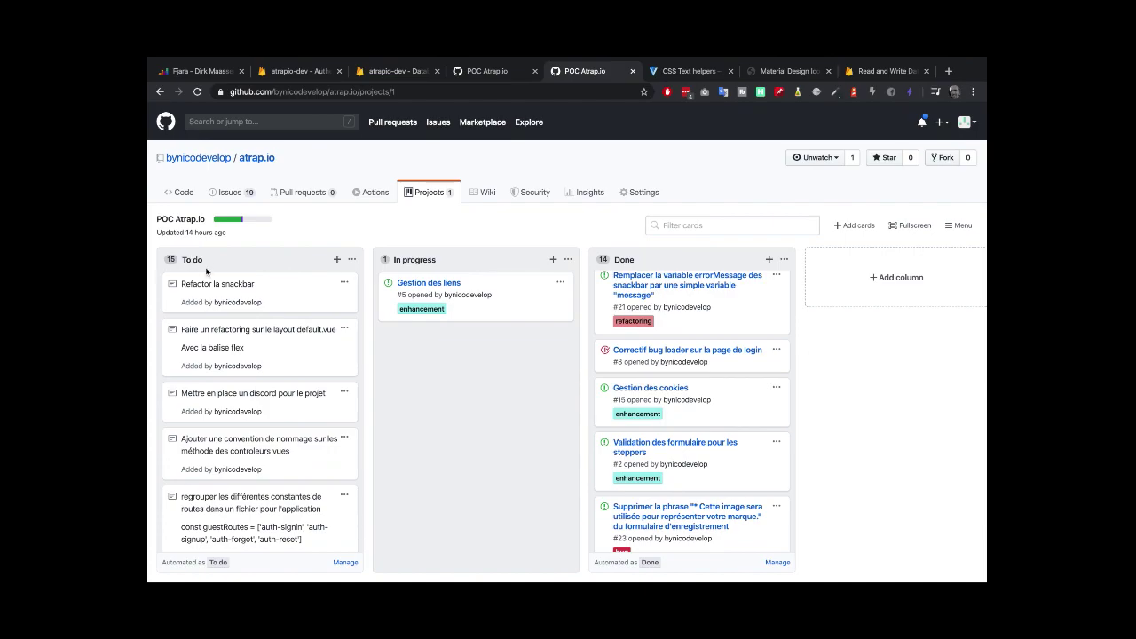
- Look through the cards in the To do column and preview its new-note form, cancelling it without adding anything
scroll(235, 454, "down", 8)
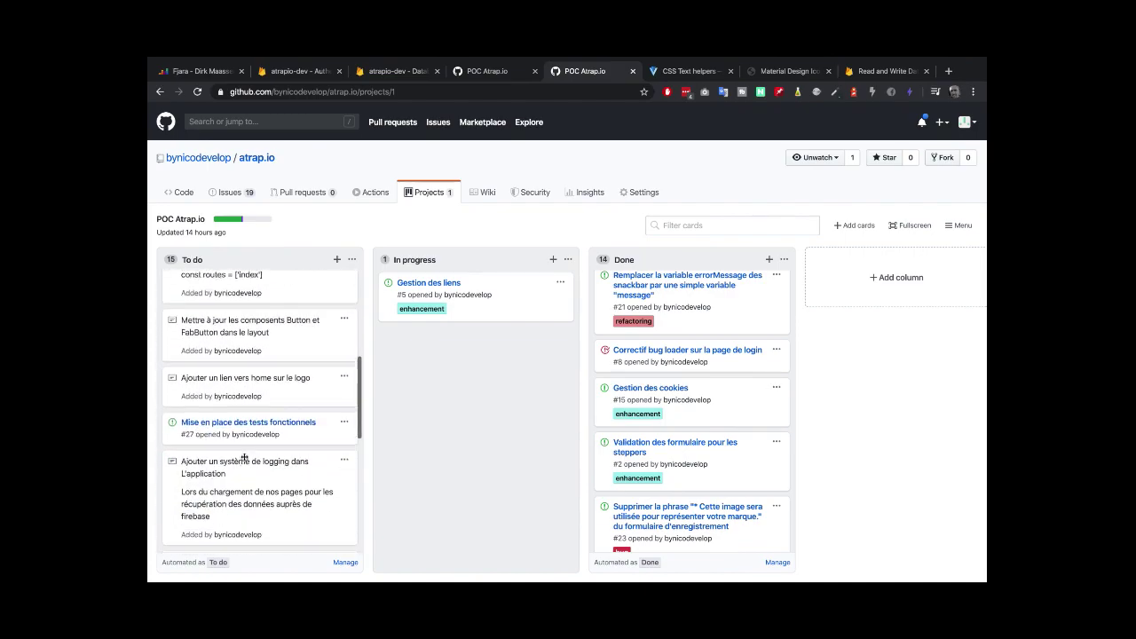
scroll(244, 456, "up", 1)
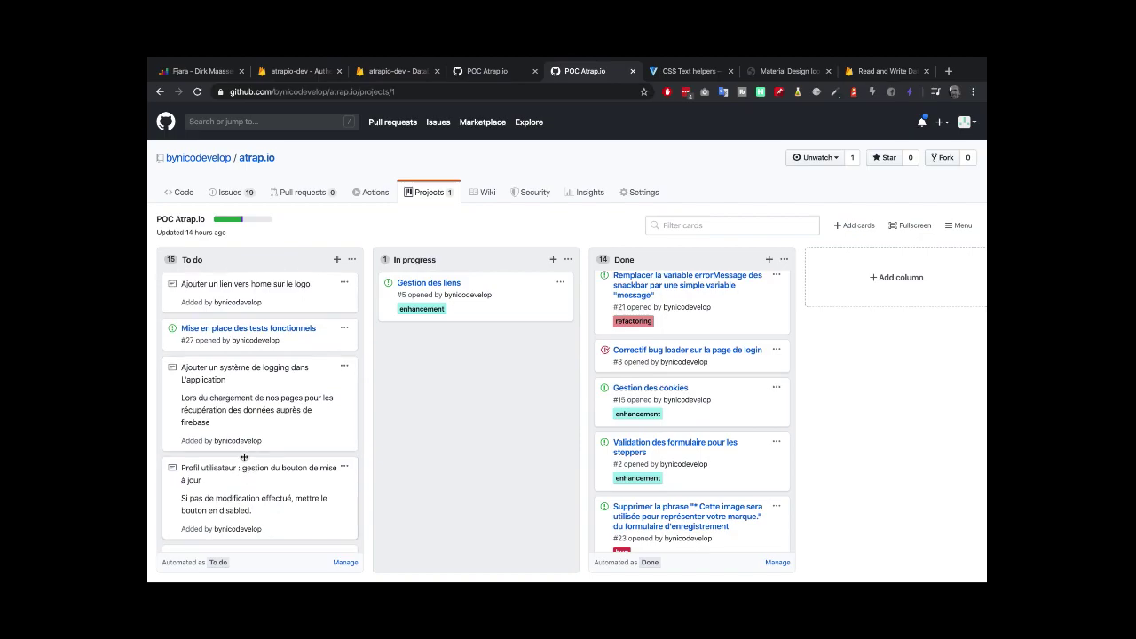
scroll(244, 456, "up", 3)
left_click(338, 259)
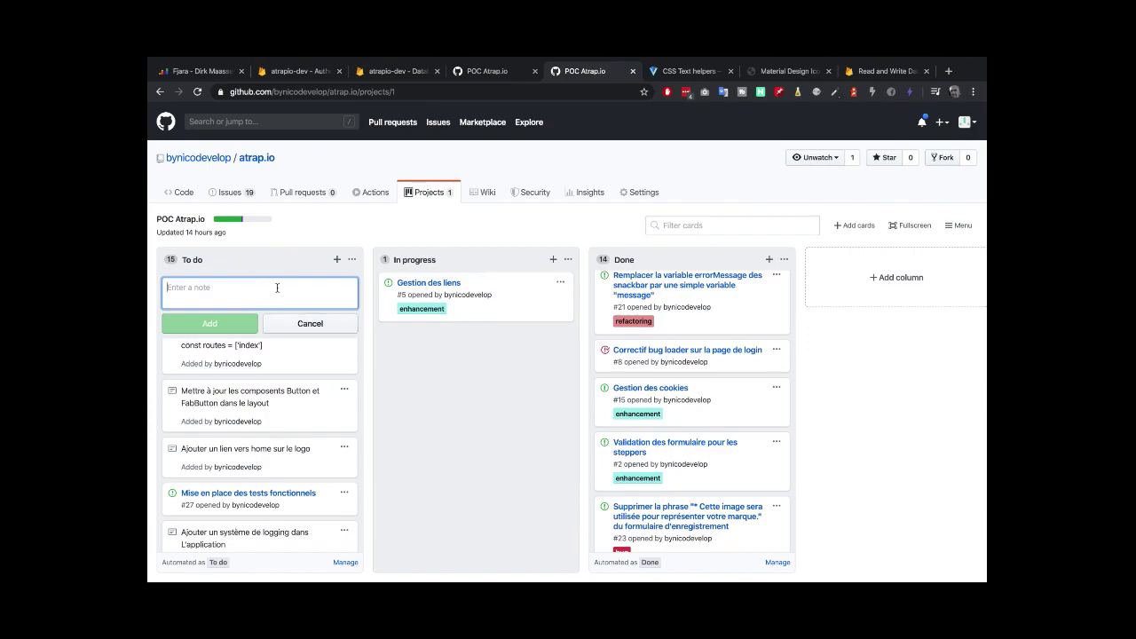
left_click(317, 324)
scroll(235, 396, "down", 1)
scroll(235, 397, "up", 1)
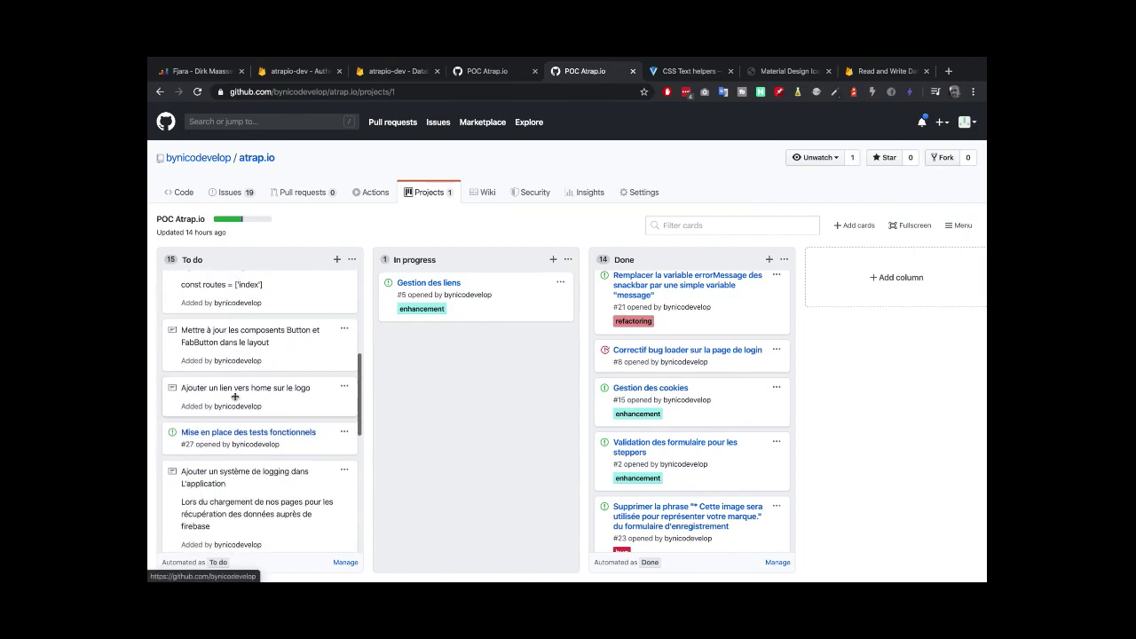
- Review the issue conversion form for the note "Mettre à jour les composents Button et FabButton dans le layout" and close it without converting
left_click(345, 329)
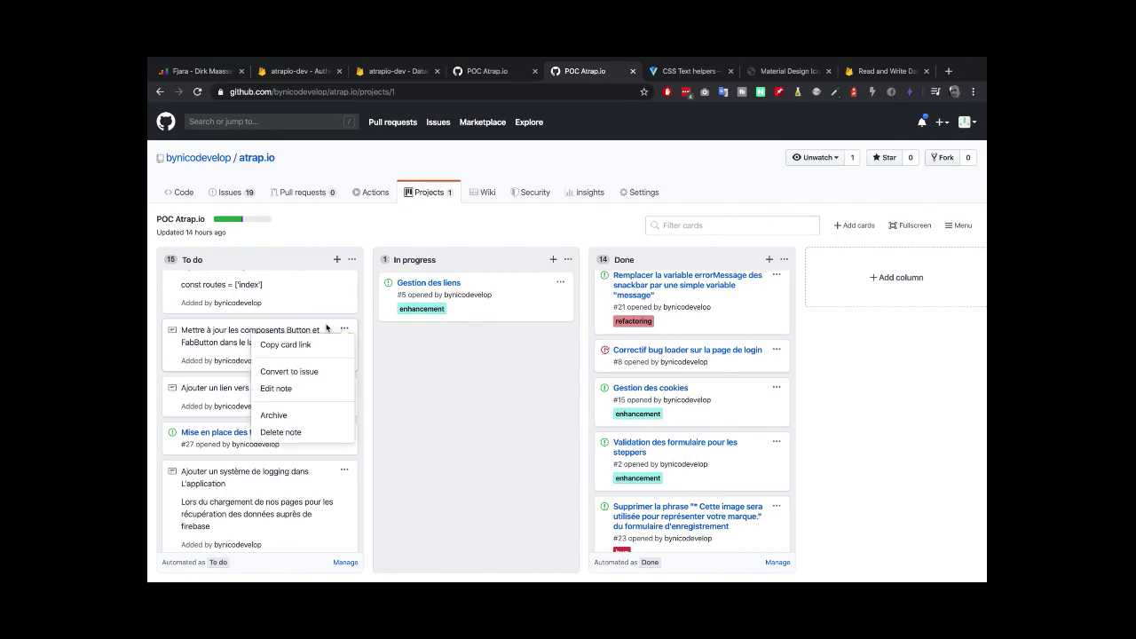
left_click(286, 372)
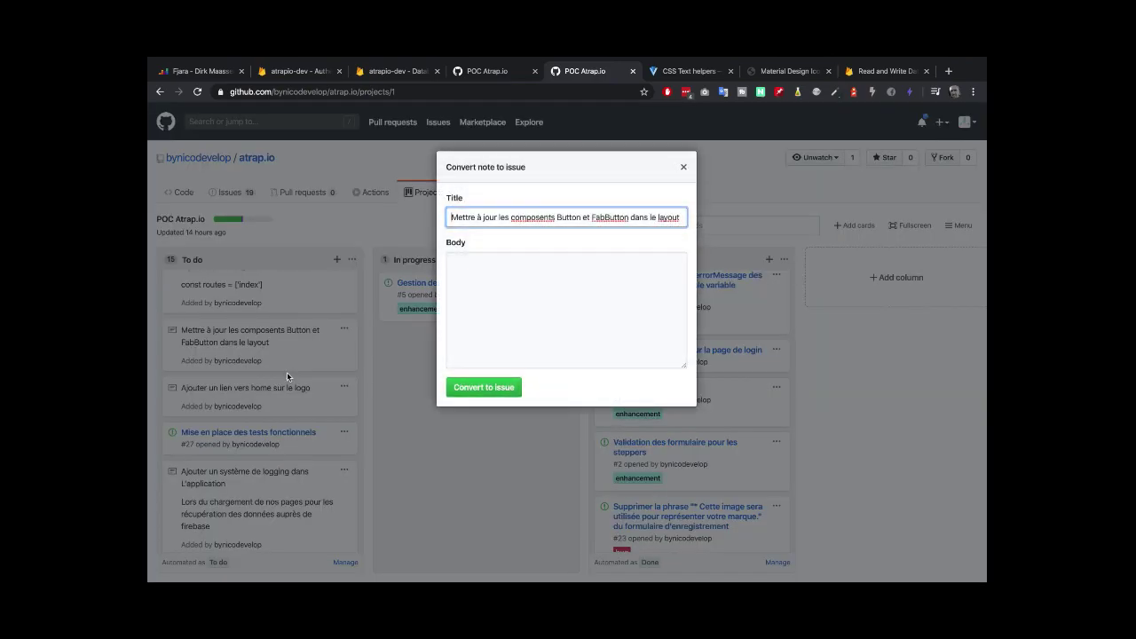
left_click(558, 304)
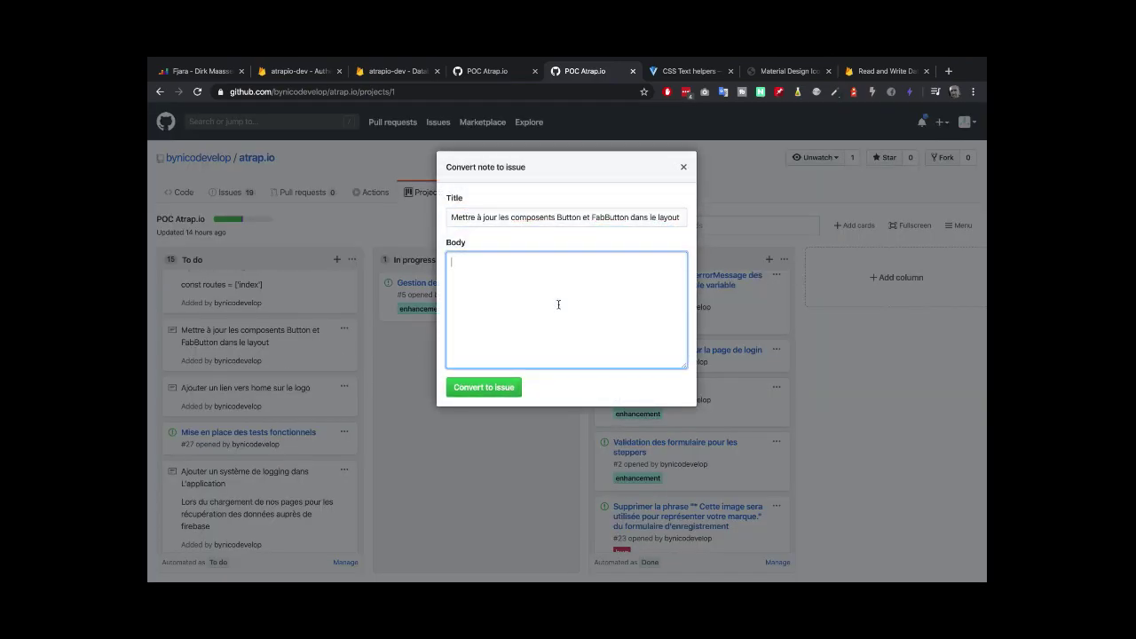
left_click(684, 170)
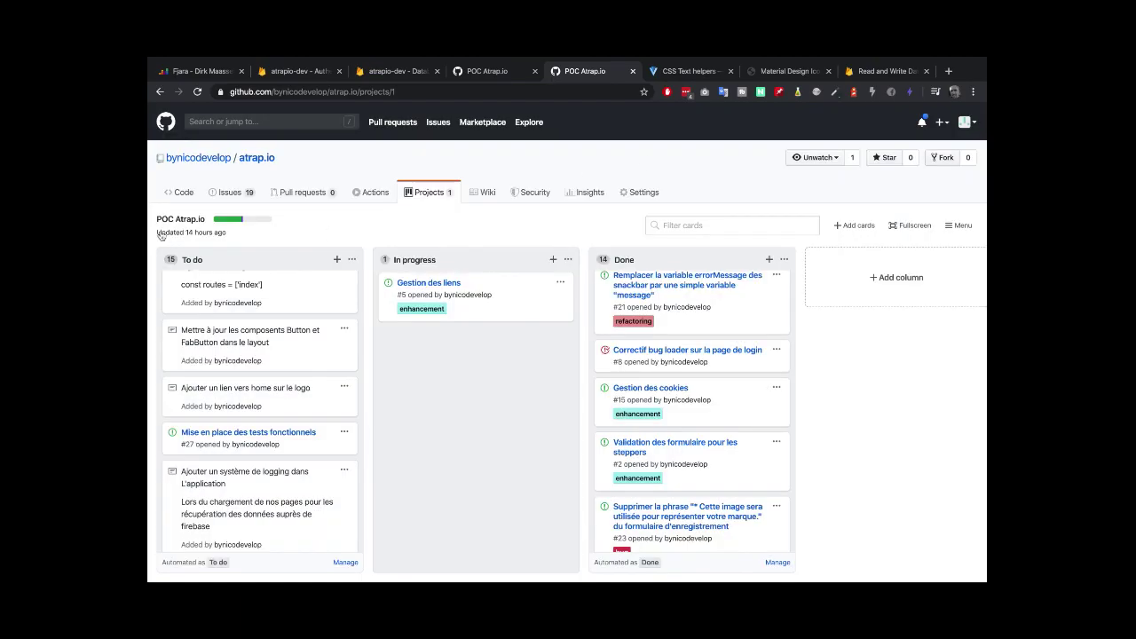
- Browse the repository's open issues and open the issue "Supprimer la variable"
left_click(233, 188)
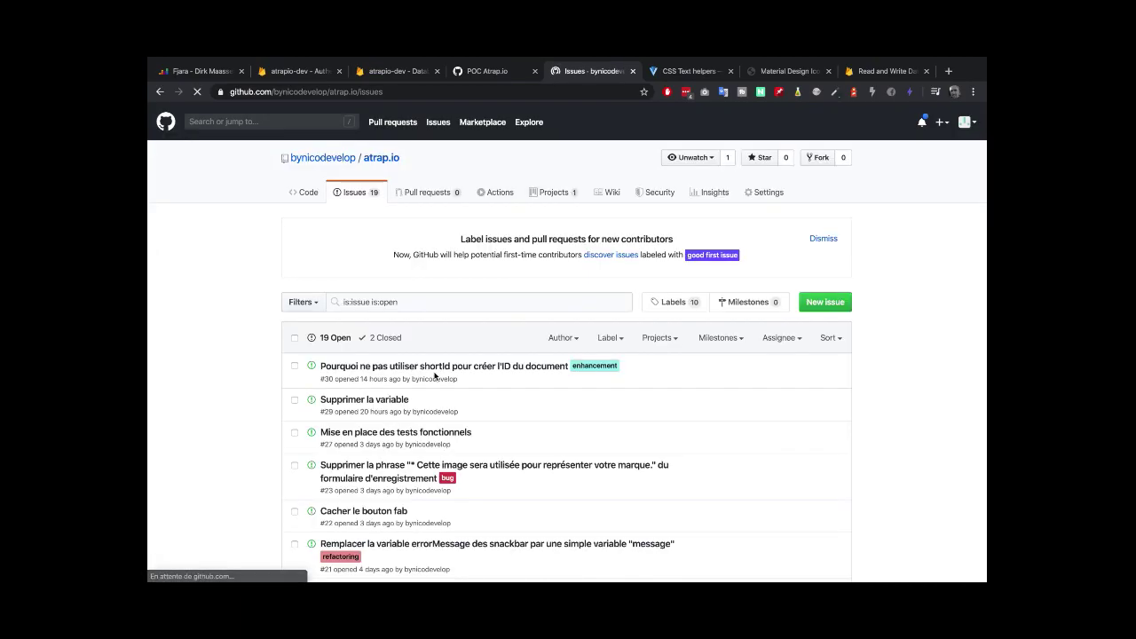
scroll(402, 441, "down", 7)
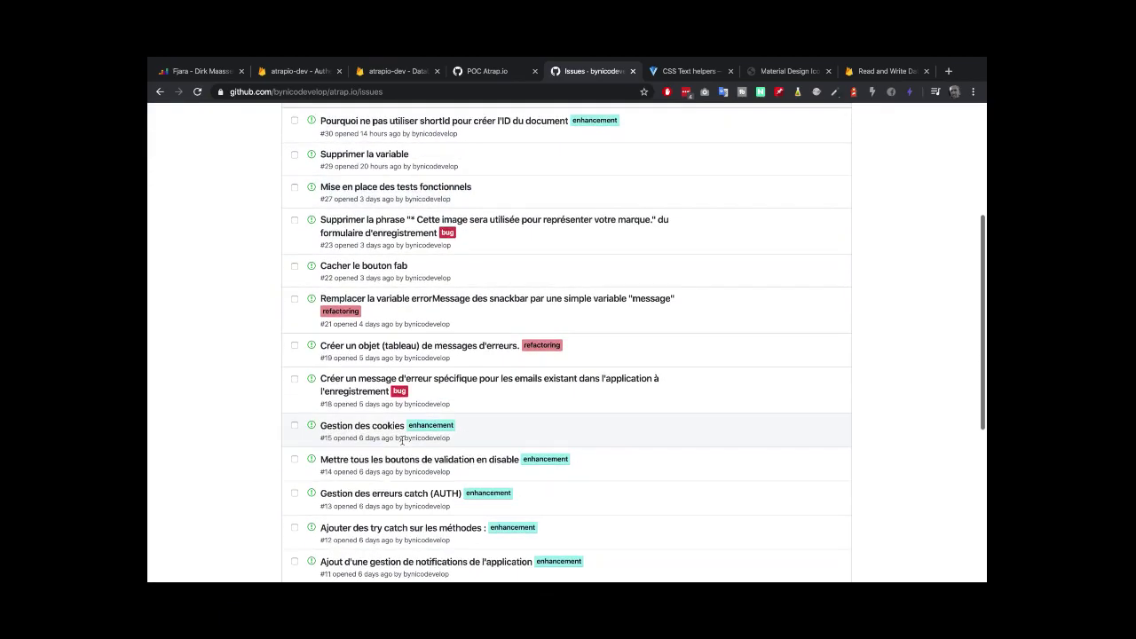
scroll(404, 445, "up", 2)
scroll(402, 443, "up", 3)
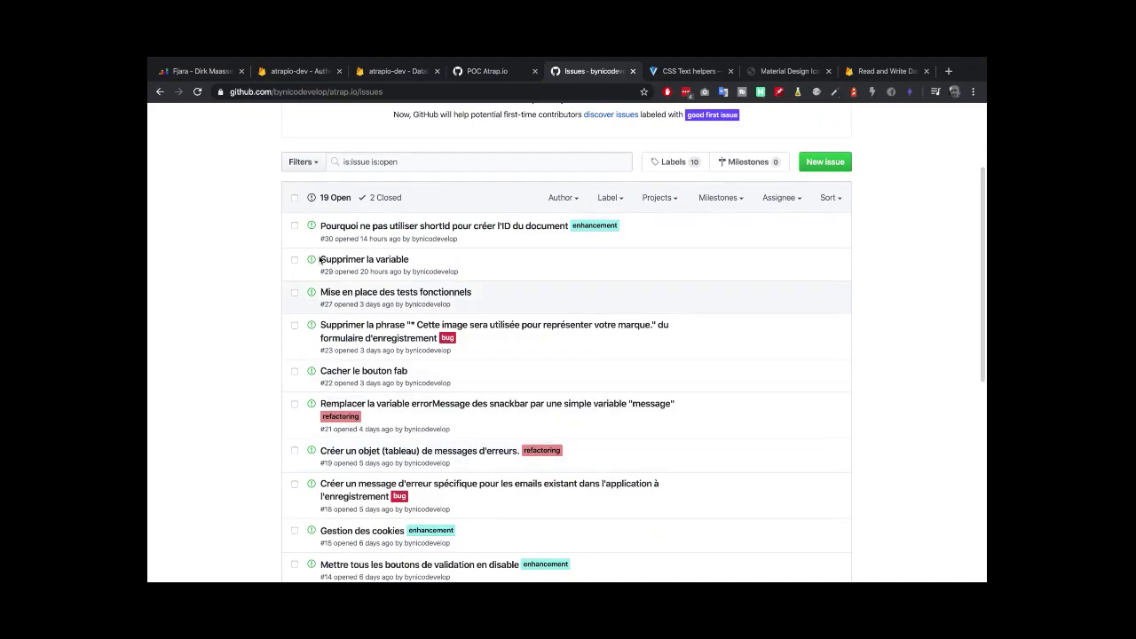
left_click(373, 260)
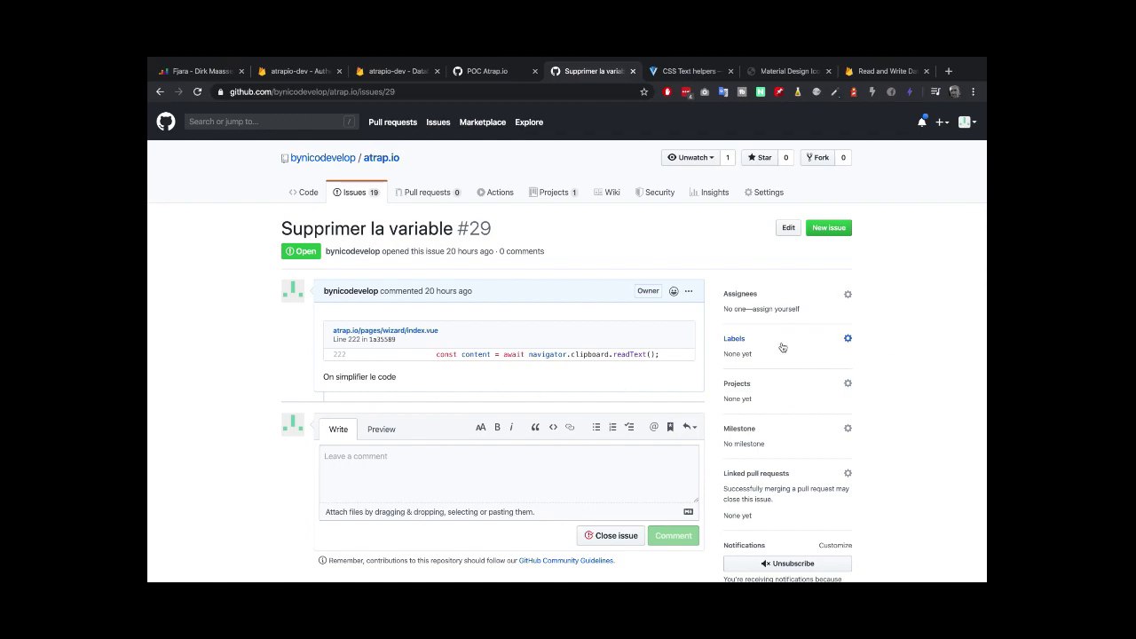
- Add the issue to the POC Atrap.io project and check its card column choices, leaving the card in To do
left_click(846, 383)
left_click(725, 478)
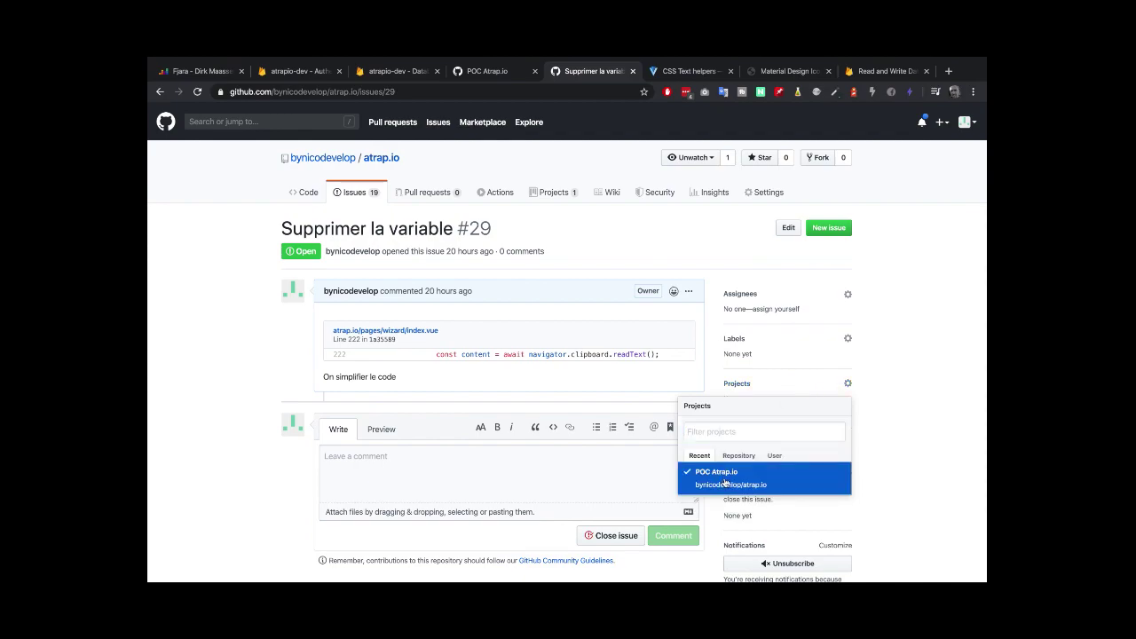
left_click(893, 399)
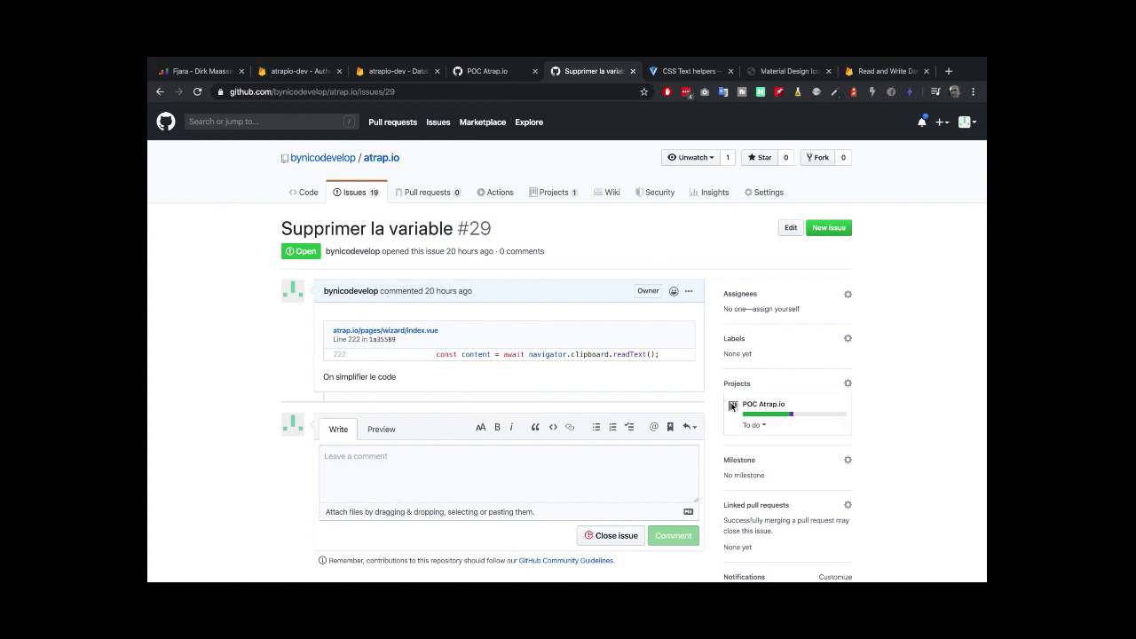
left_click(755, 425)
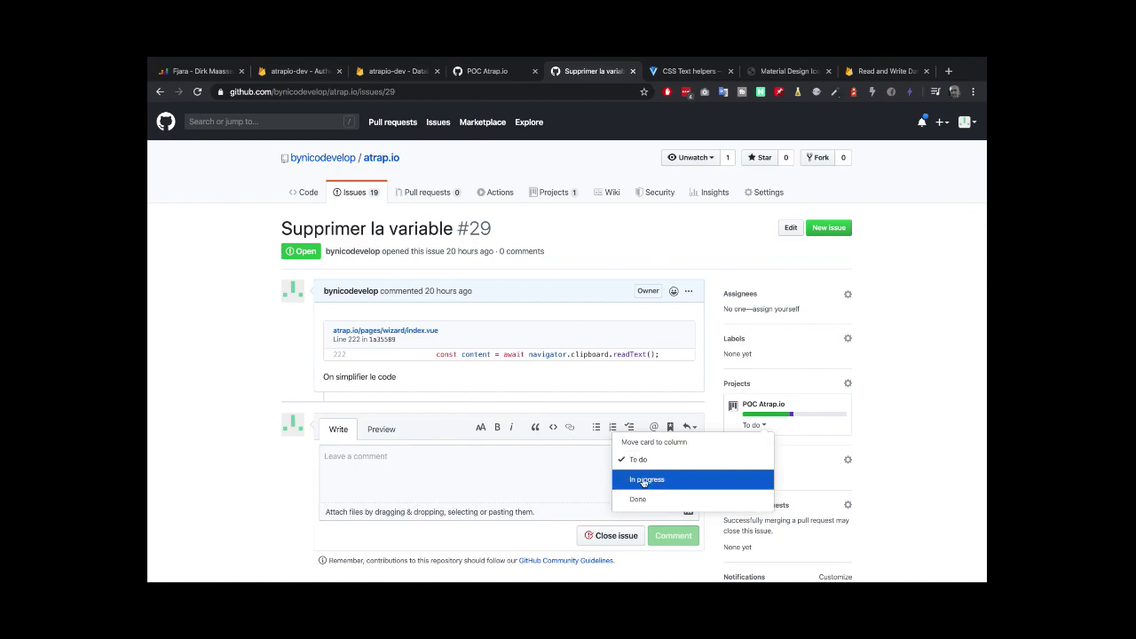
left_click(930, 362)
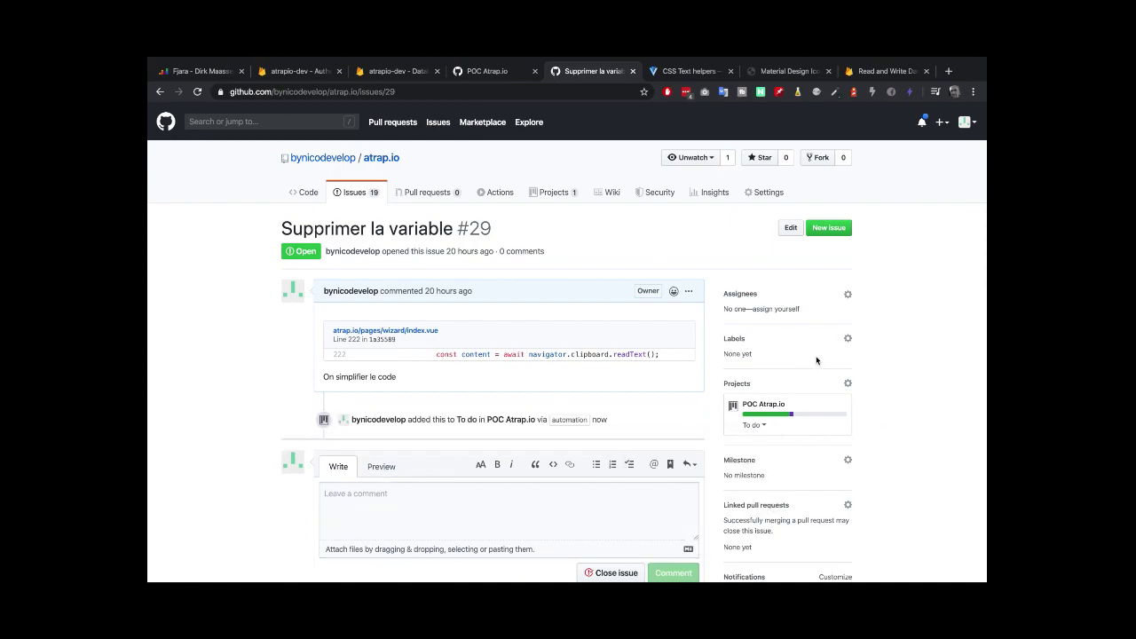
- Apply the enhancement and refactoring labels to the issue "Supprimer la variable"
left_click(847, 338)
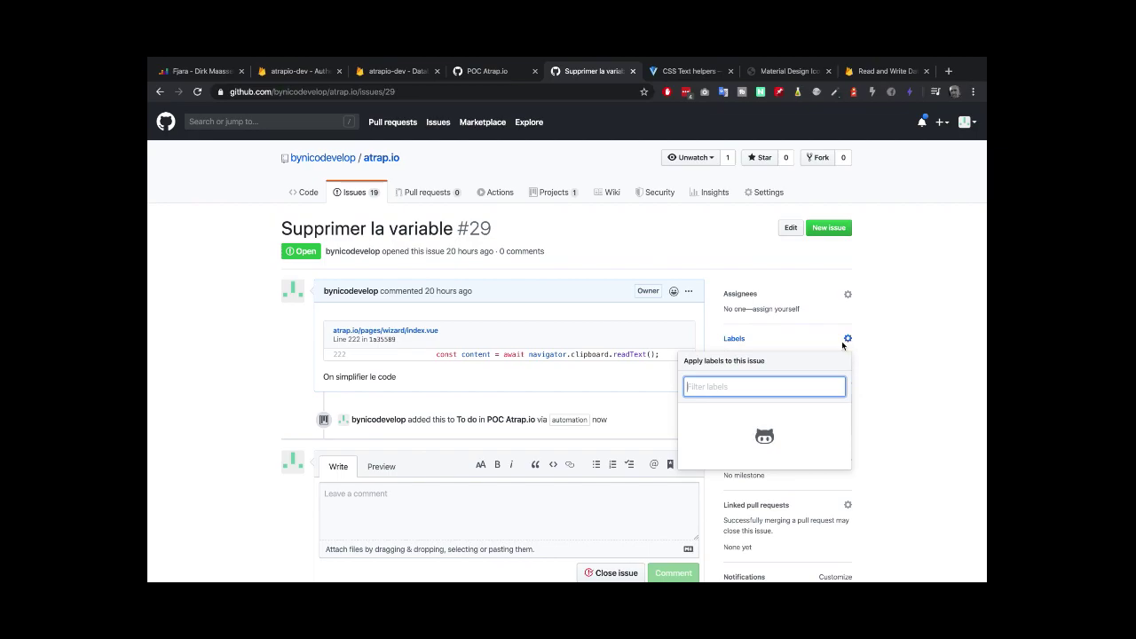
scroll(844, 432, "down", 2)
scroll(799, 462, "up", 1)
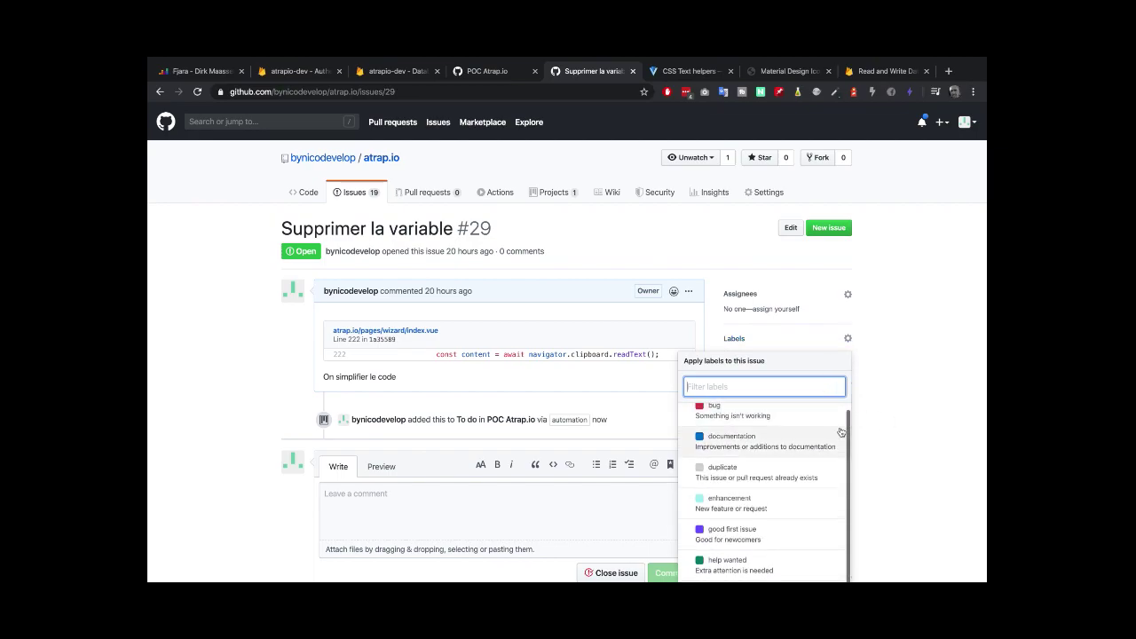
left_click(753, 507)
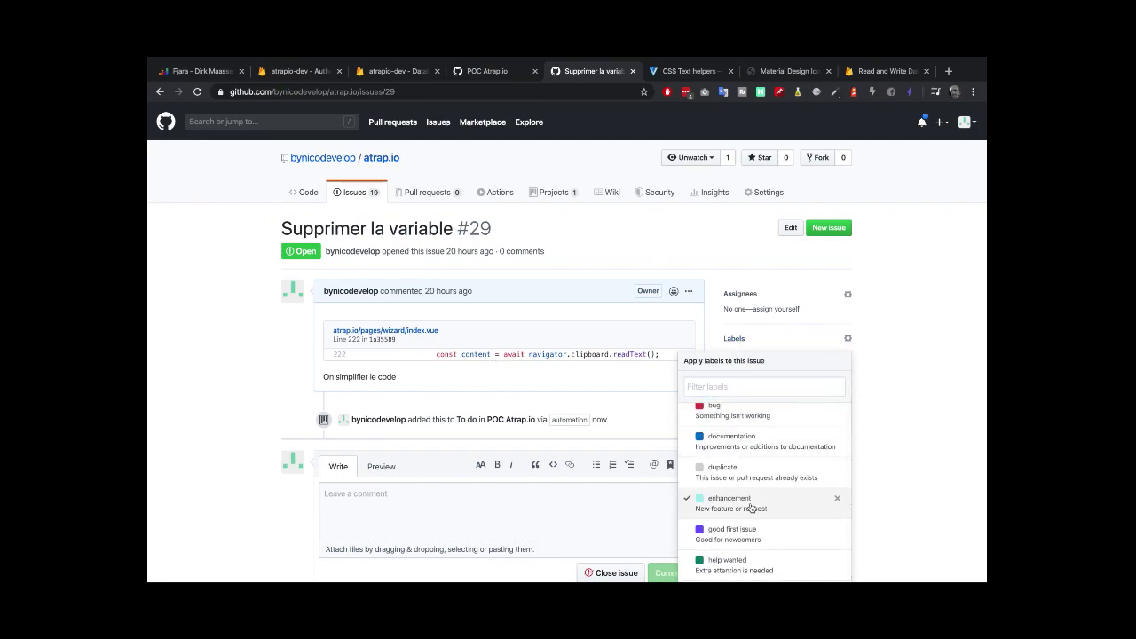
scroll(786, 474, "down", 1)
scroll(786, 474, "down", 4)
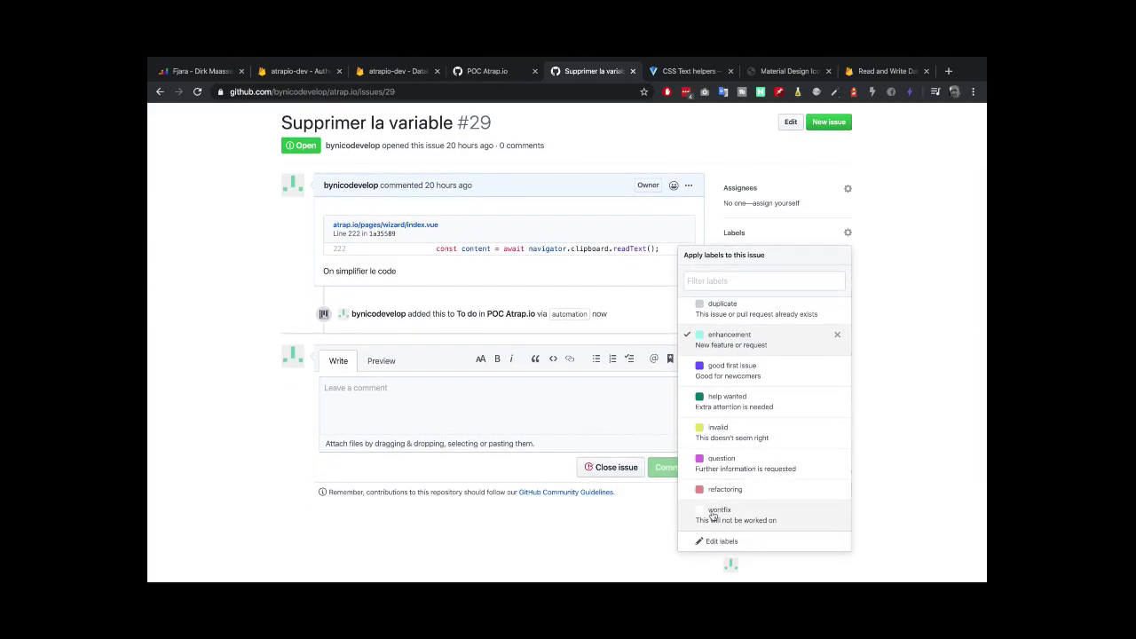
left_click(738, 491)
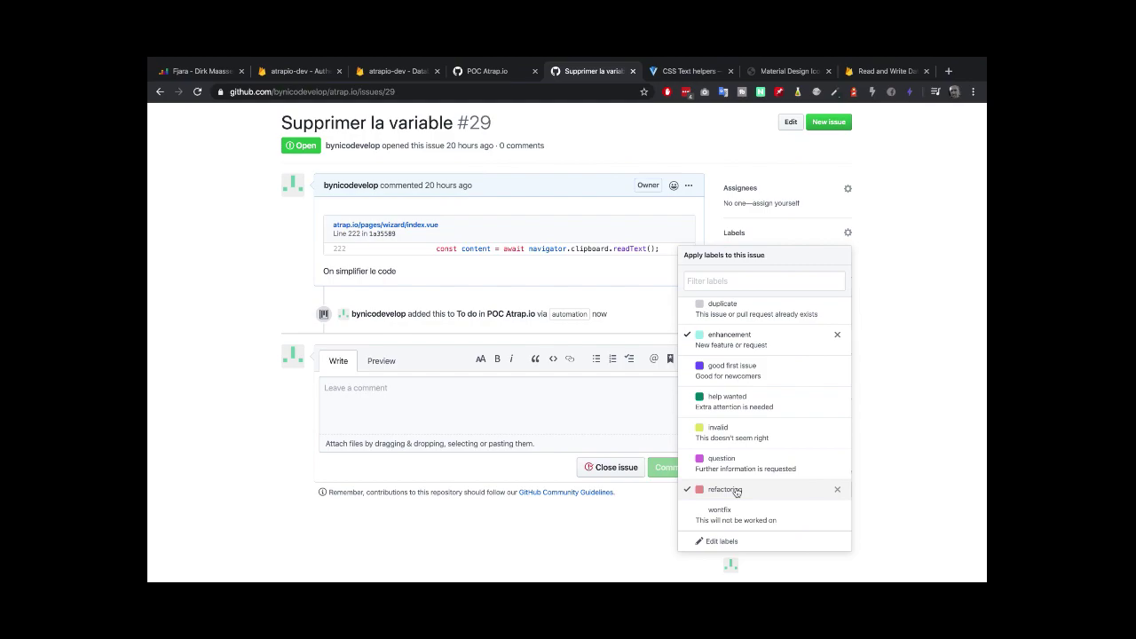
left_click(874, 404)
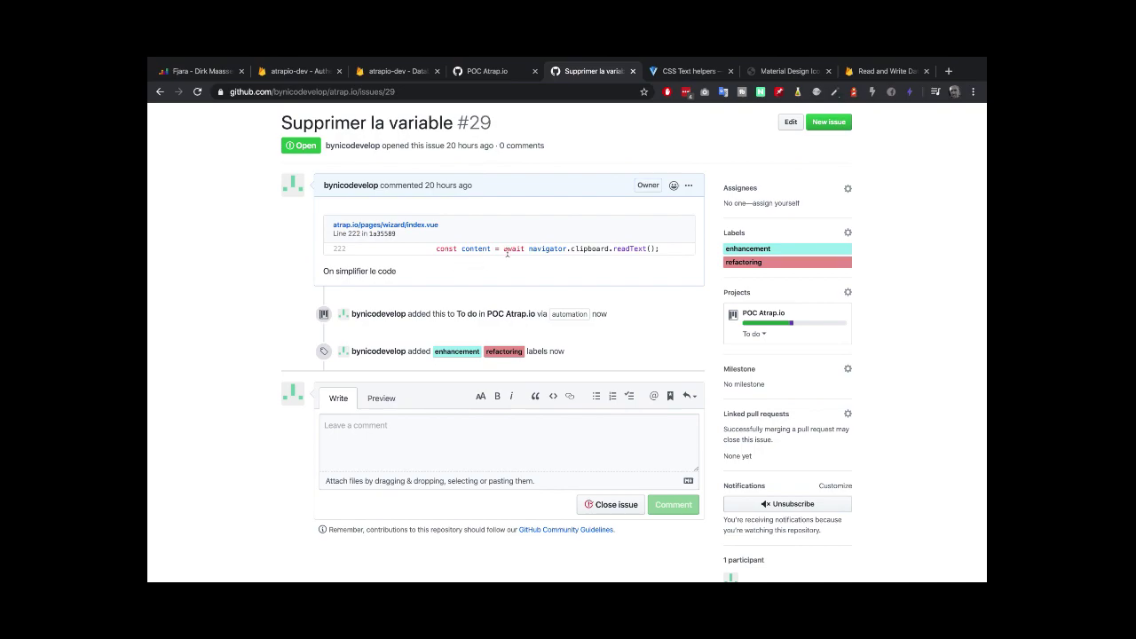
- Remove the enhancement label from the issue "Supprimer la variable"
left_click(847, 233)
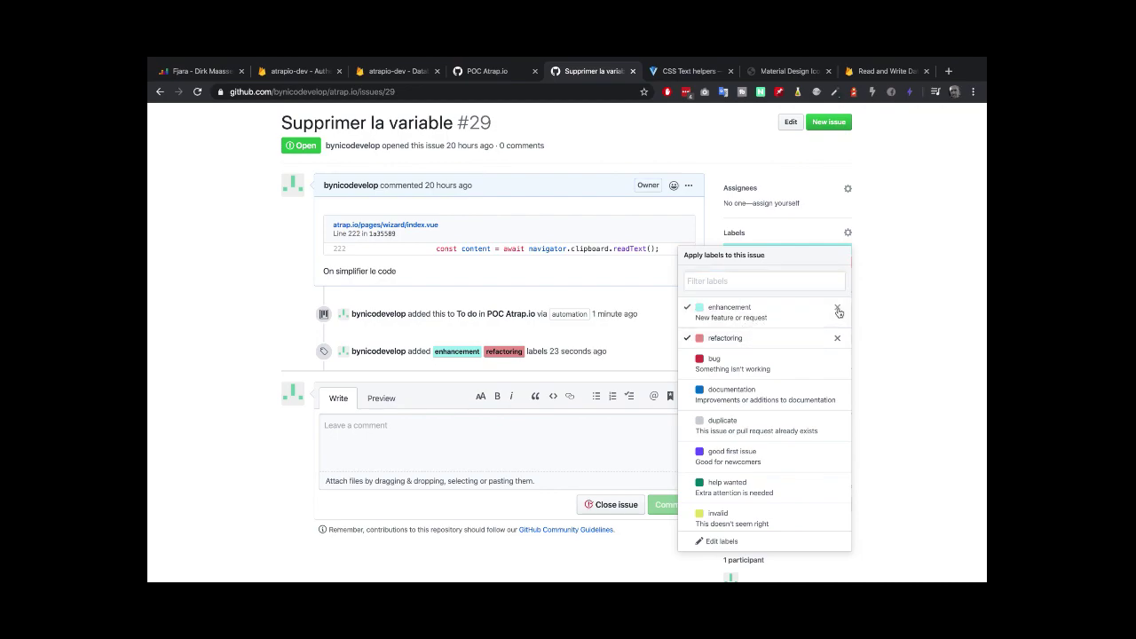
left_click(908, 282)
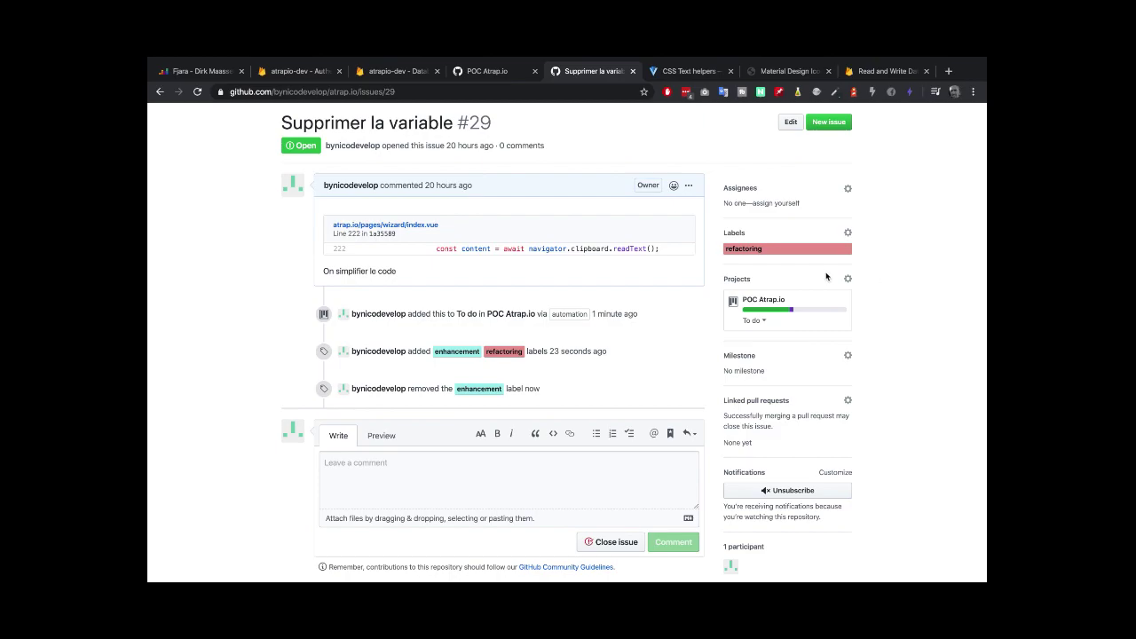
scroll(293, 231, "up", 3)
- Return to the repository's open issues list and review the issues with their labels
key("super+r")
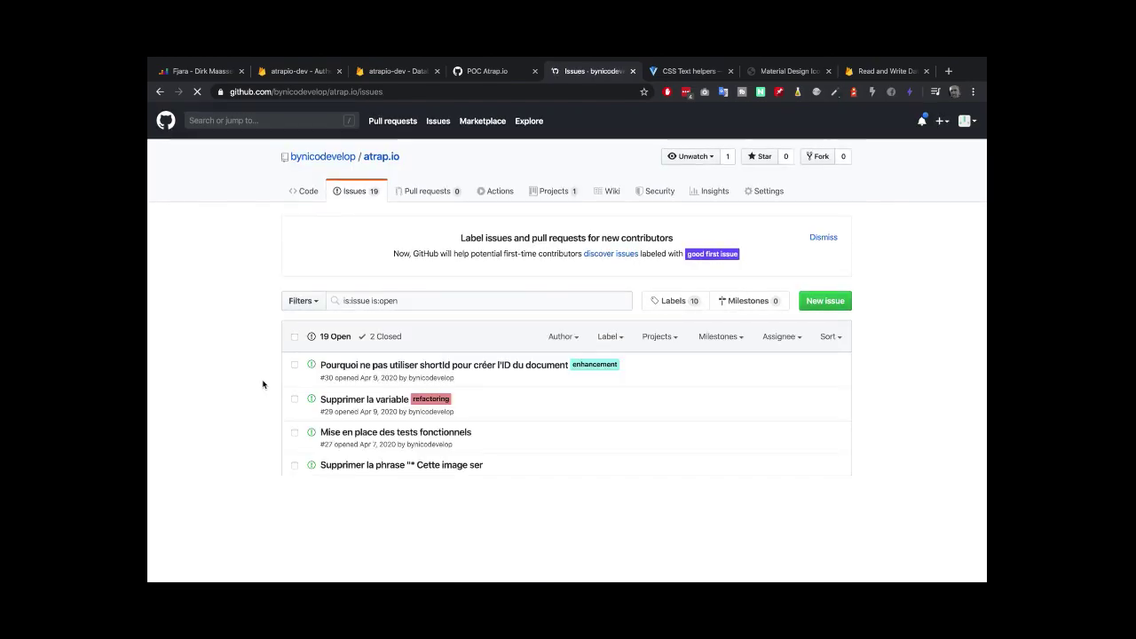
scroll(263, 384, "down", 2)
scroll(354, 307, "down", 1)
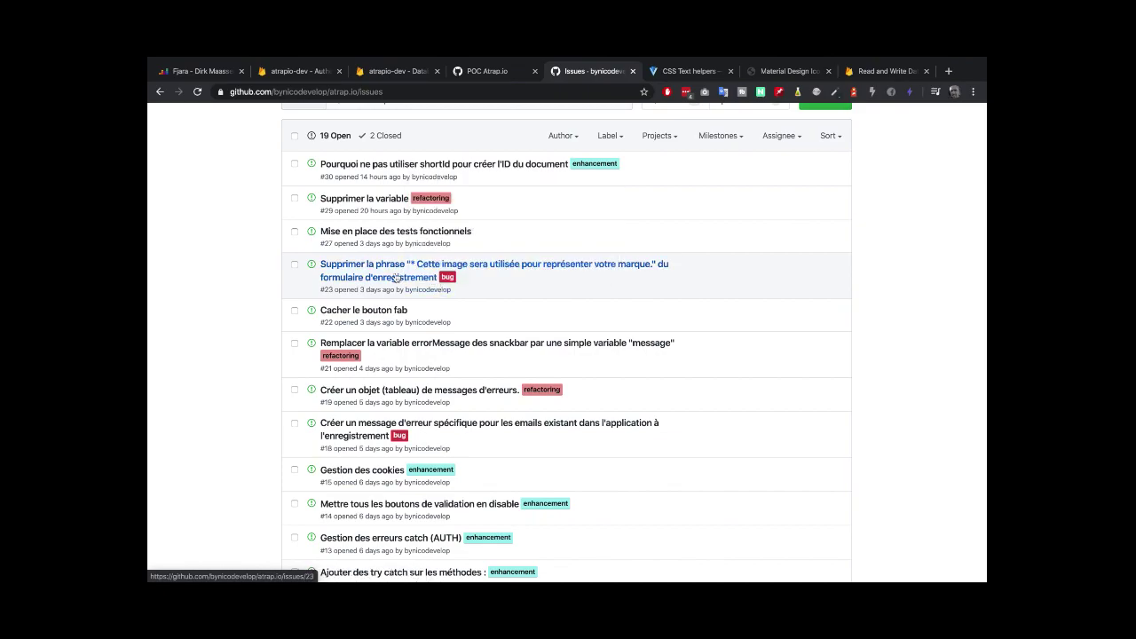
mouse_move(393, 277)
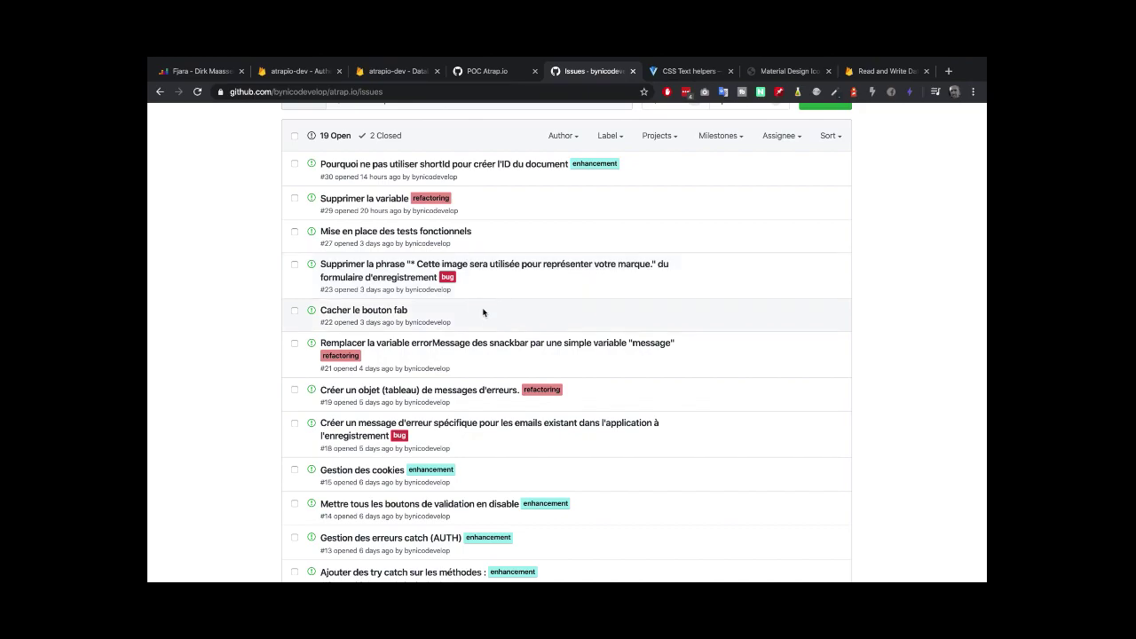
scroll(467, 441, "down", 5)
scroll(467, 441, "up", 5)
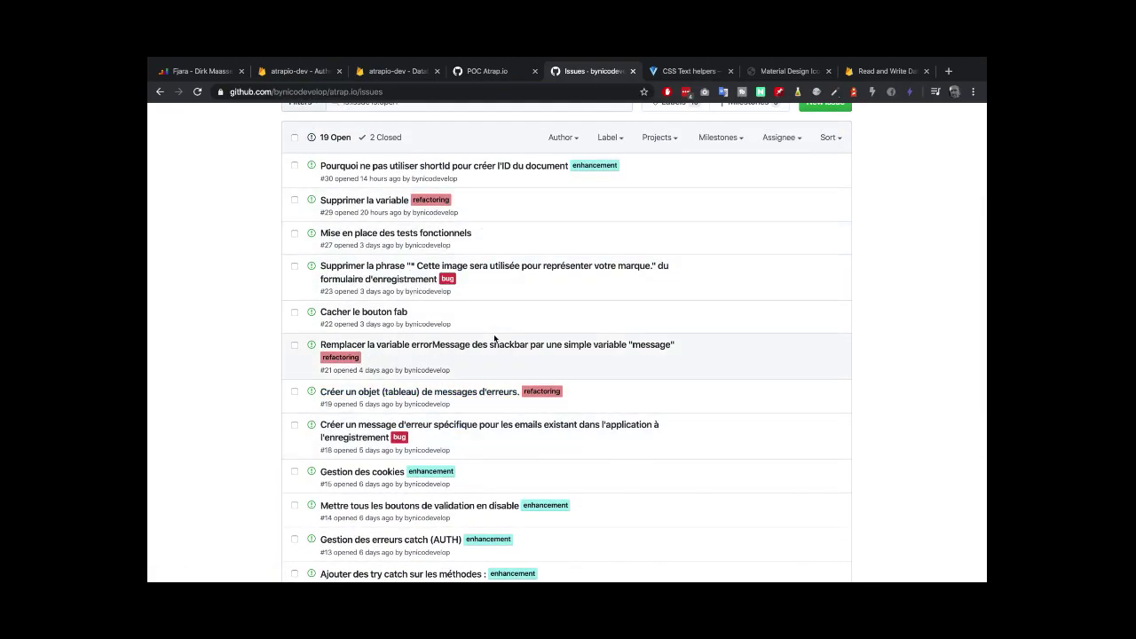
scroll(466, 319, "up", 2)
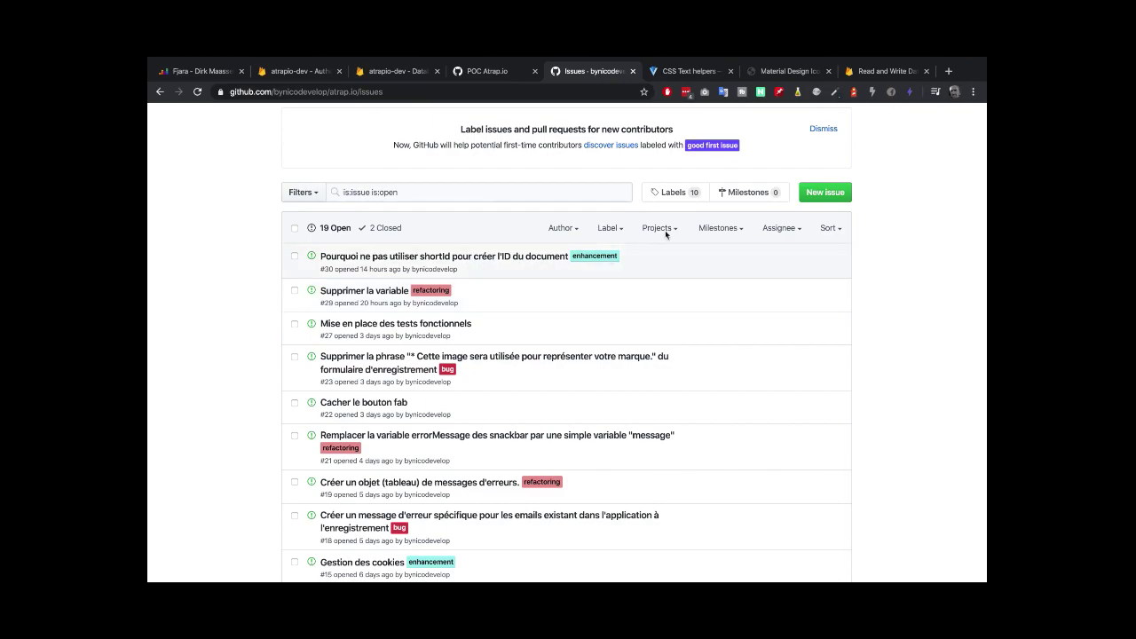
- Create a repository milestone titled "Refactoring" with no due date or description
left_click(748, 195)
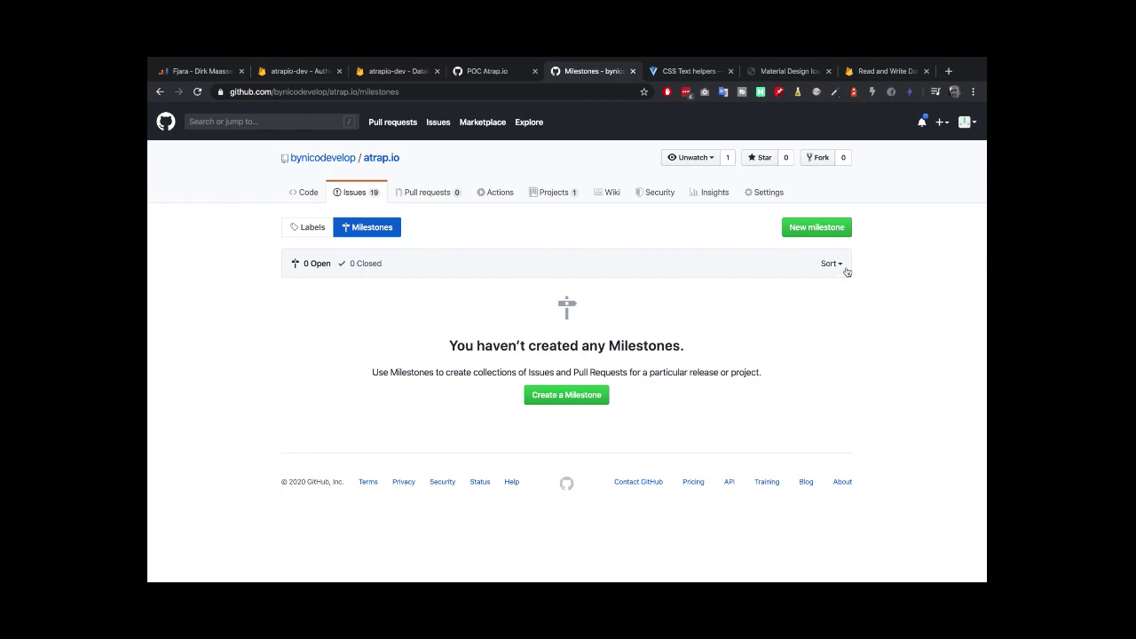
left_click(573, 401)
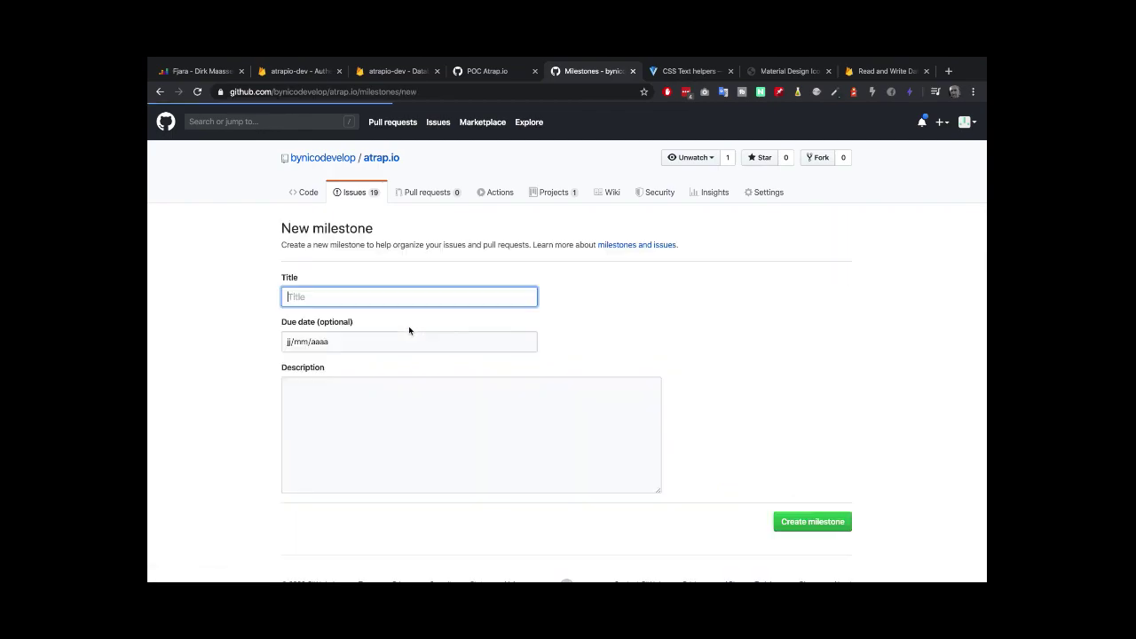
type("Refact")
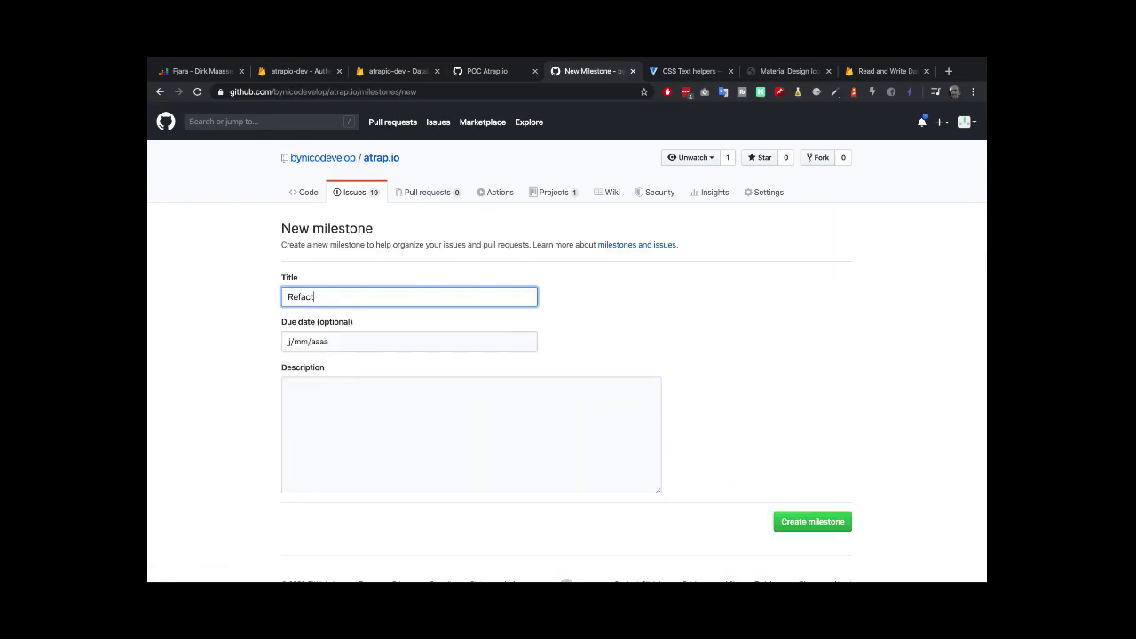
type("oring")
left_click(363, 412)
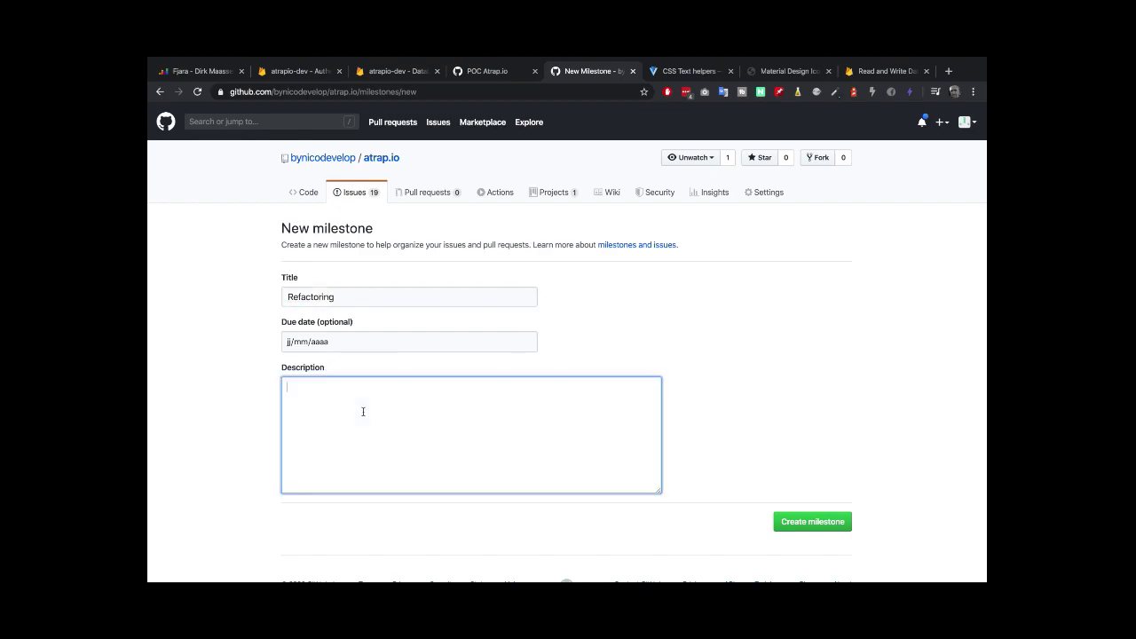
left_click(802, 523)
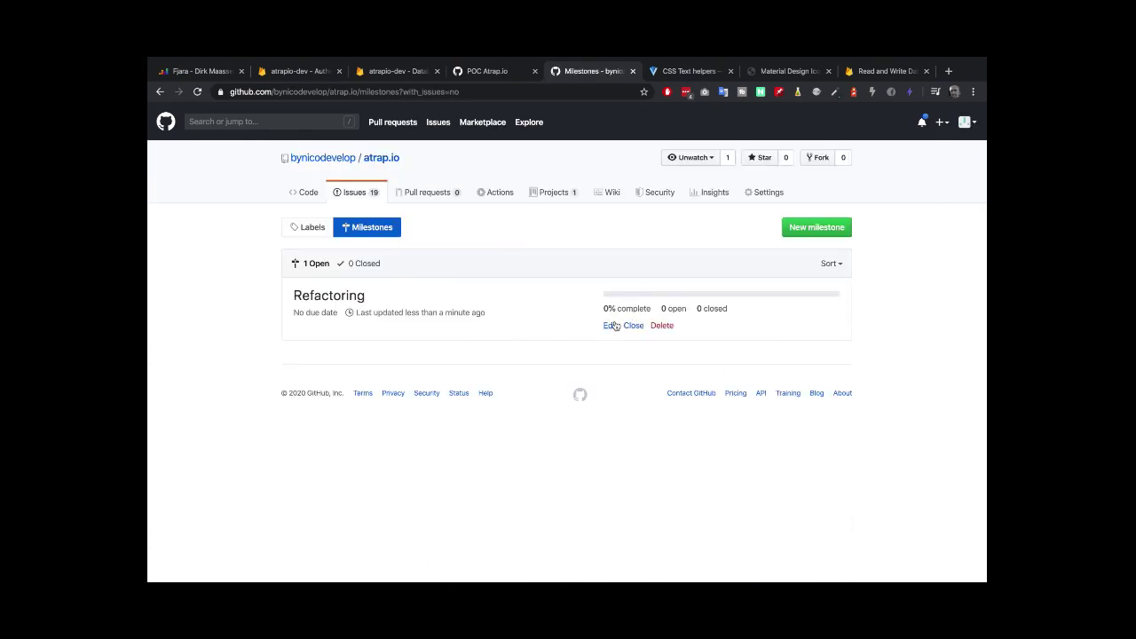
- Check the Refactoring milestone's edit form, cancel it without changes, and open the milestone's own page
left_click(610, 324)
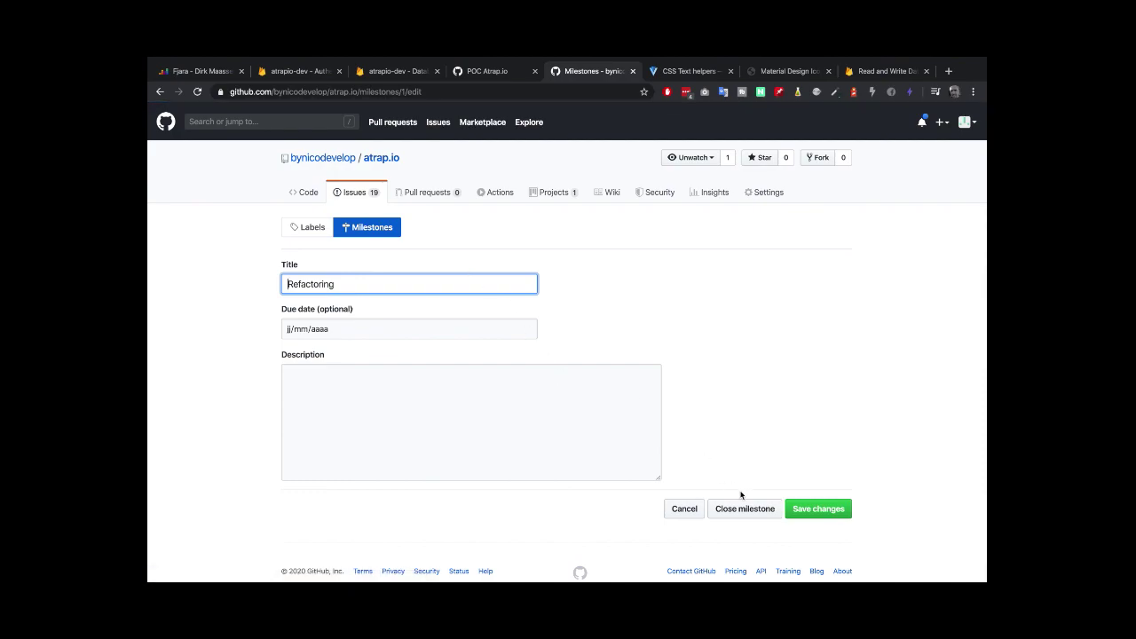
left_click(683, 511)
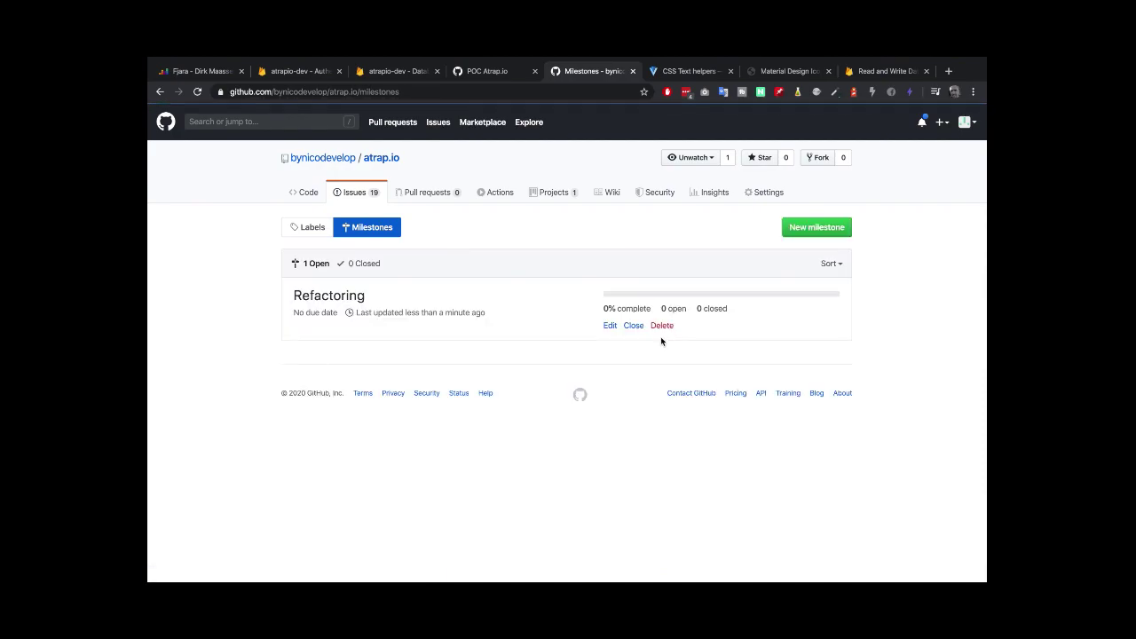
left_click(353, 302)
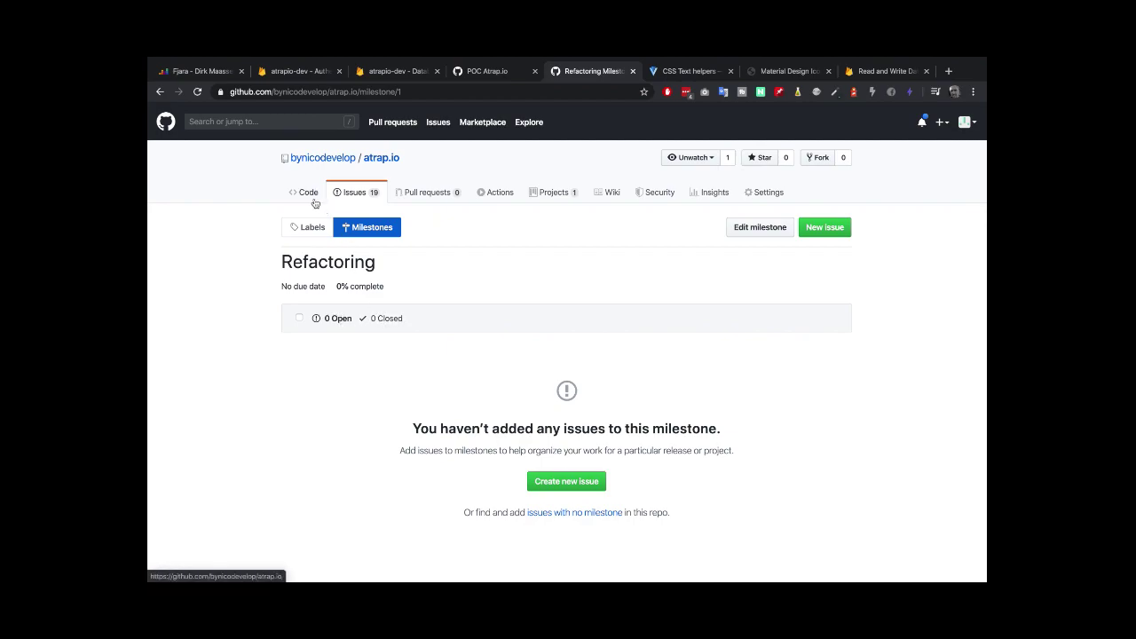
- Assign the three open issues labelled refactoring (#29, #21 and #19) to the Refactoring milestone from the issues list
left_click(350, 195)
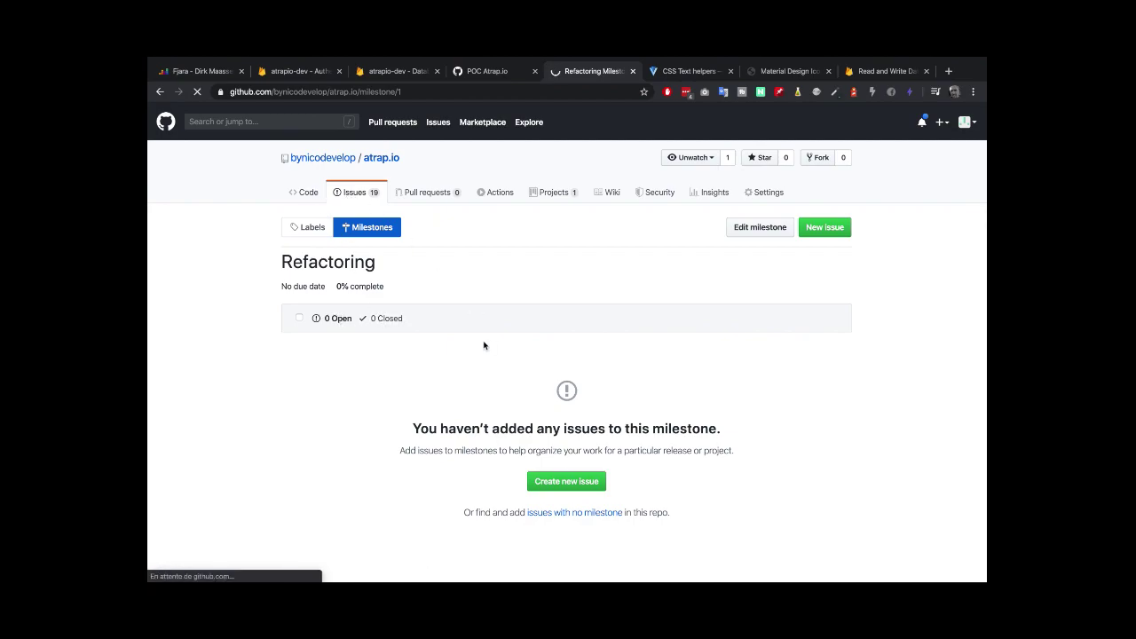
scroll(289, 399, "down", 1)
left_click(294, 358)
scroll(296, 435, "down", 2)
left_click(294, 424)
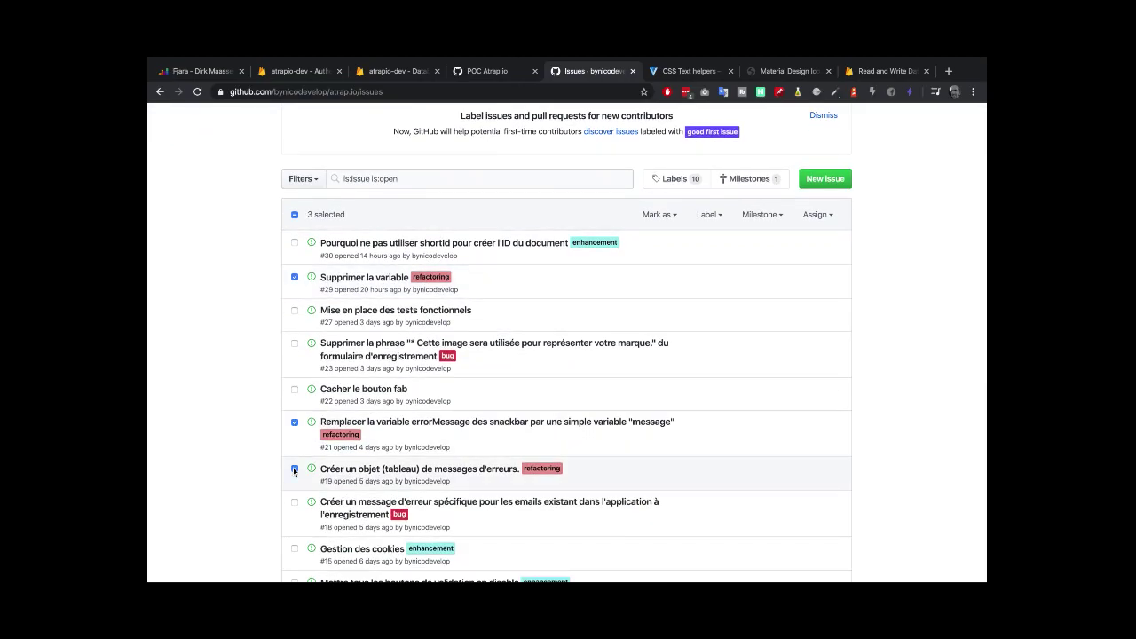
scroll(235, 471, "down", 1)
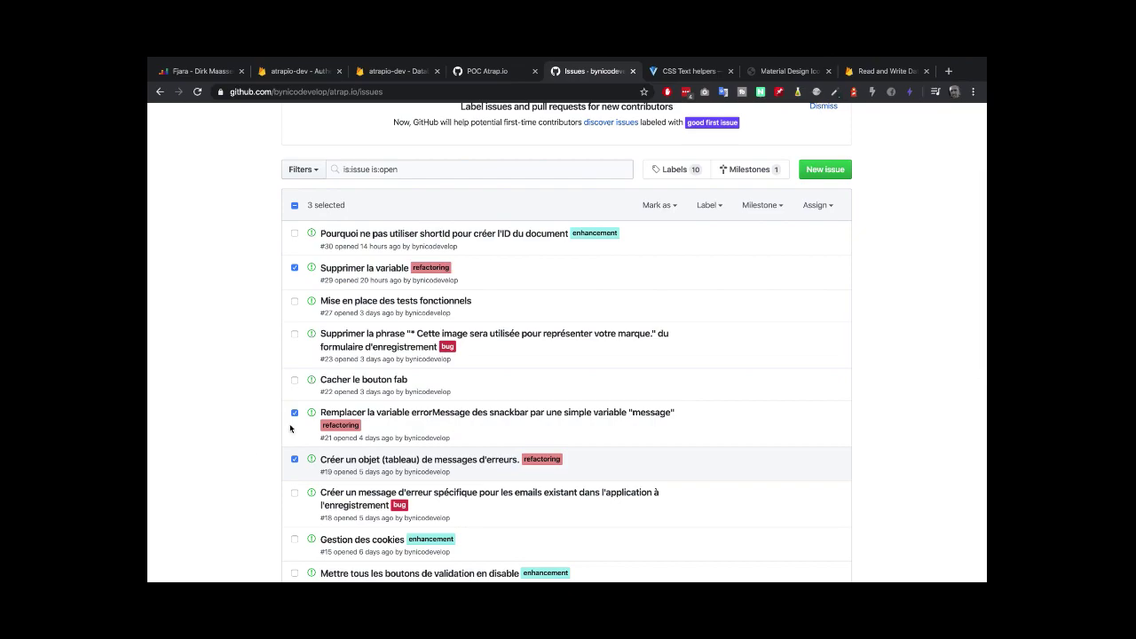
left_click(767, 203)
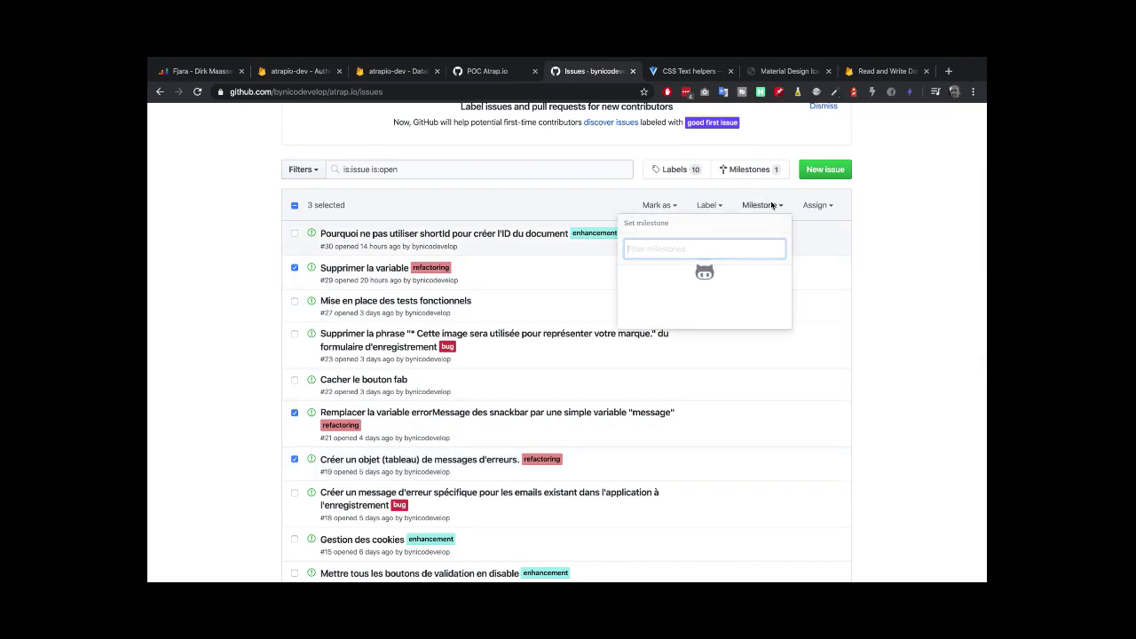
left_click(662, 279)
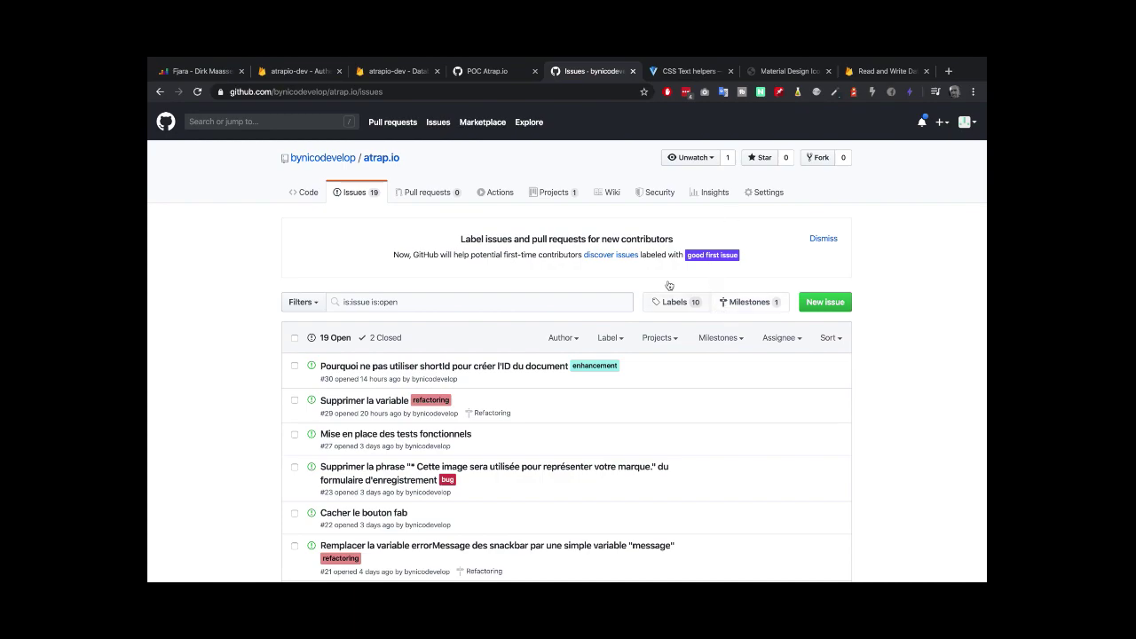
- Open the Refactoring milestone from the milestones list and review the issues assigned to it
left_click(740, 309)
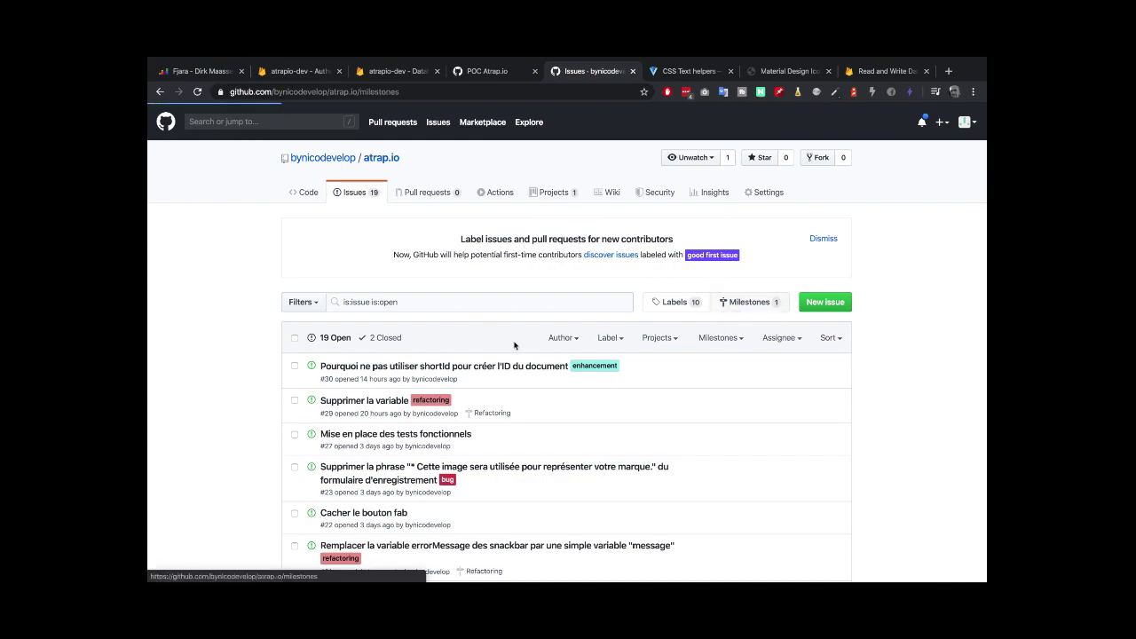
left_click(331, 295)
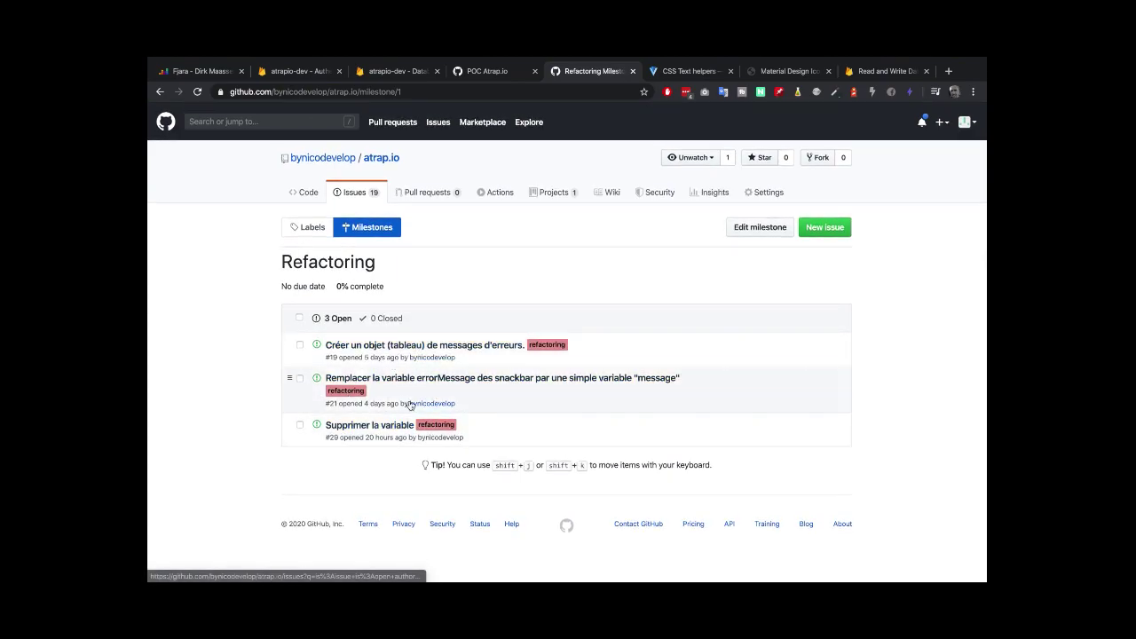
mouse_move(411, 405)
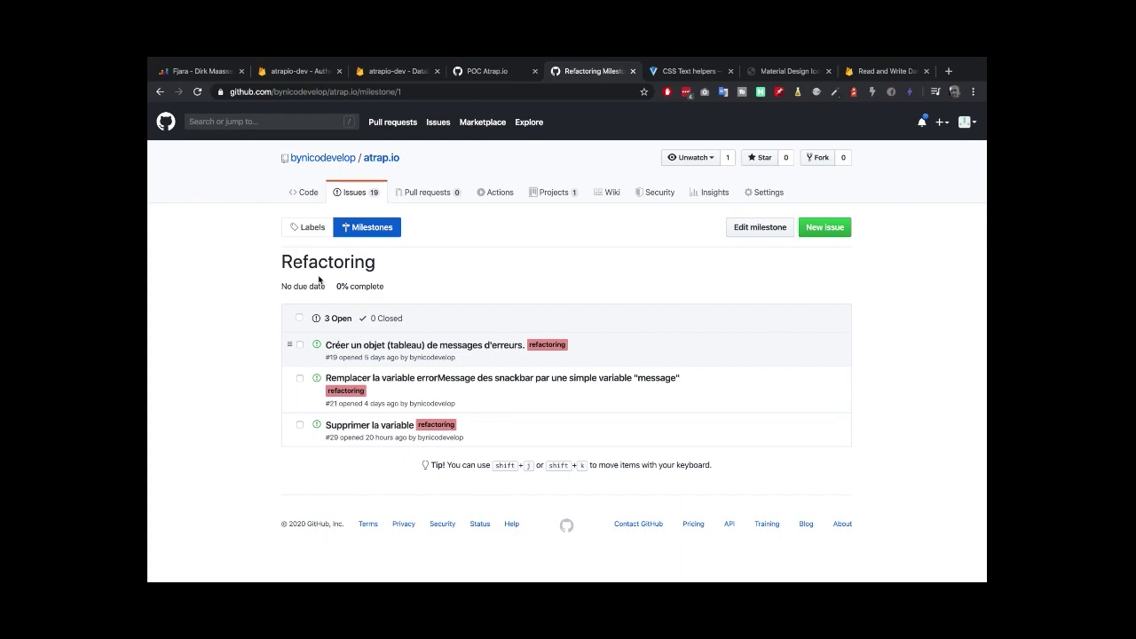
- View the POC Atrap.io project board with its milestone-tagged cards, and return to the open issues list
left_click(551, 190)
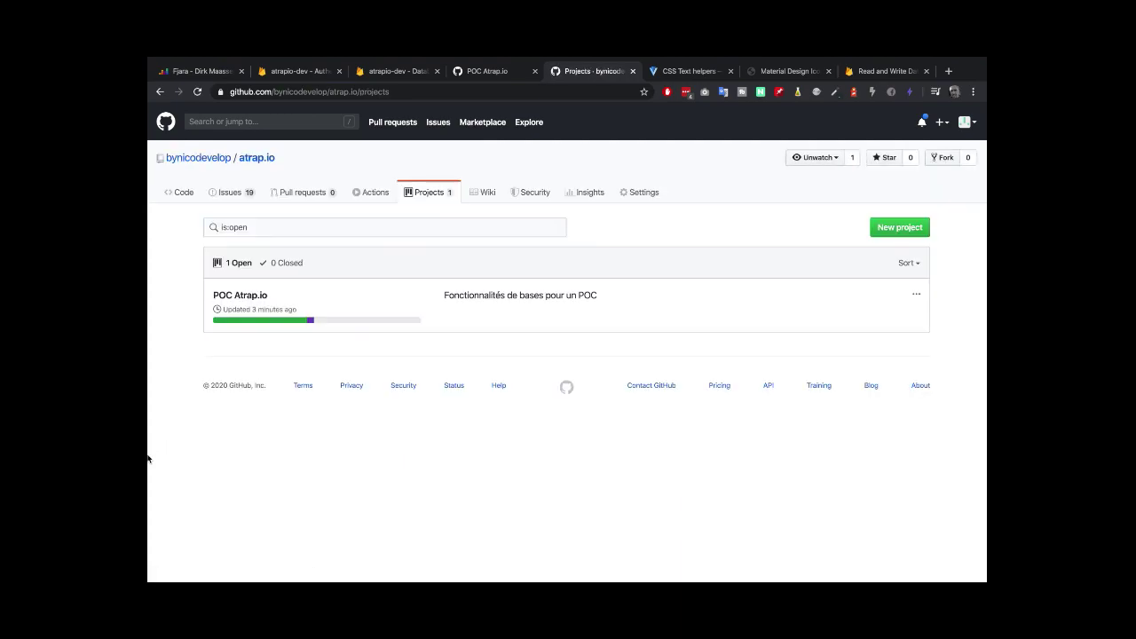
left_click(233, 297)
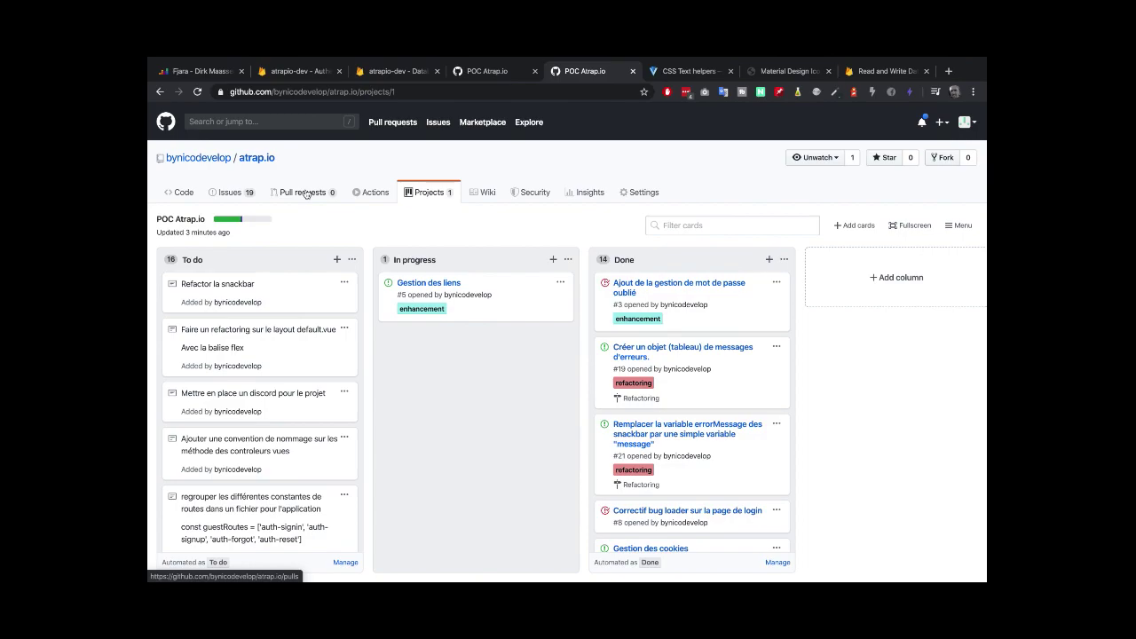
left_click(241, 194)
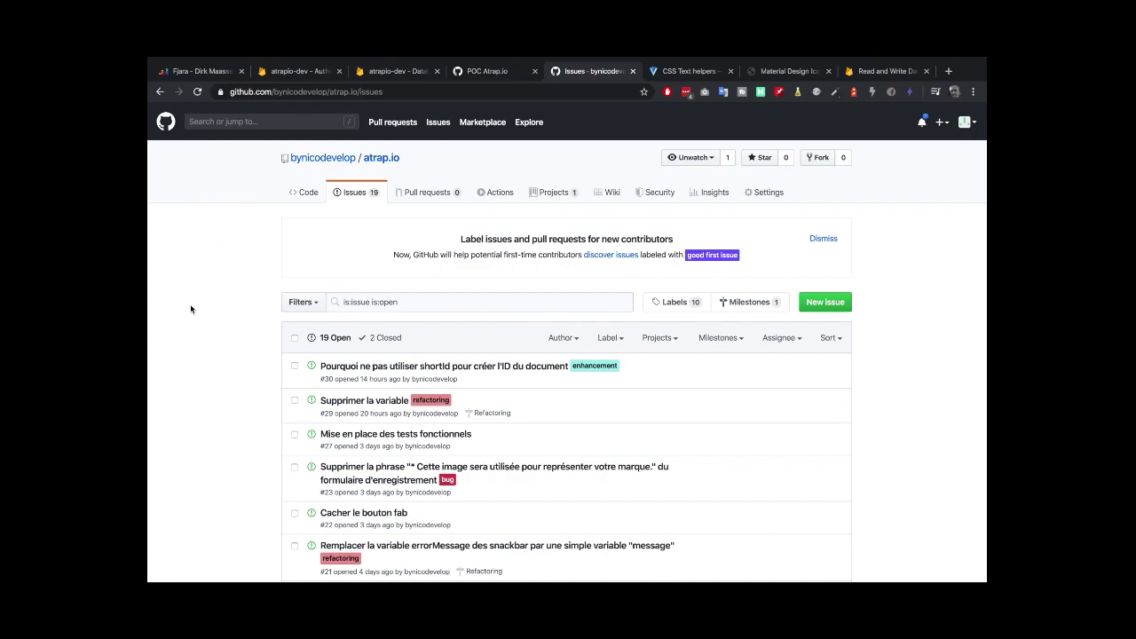
scroll(190, 303, "down", 1)
- Browse the repository's code on the develop branch and open the file store/user.js
left_click(302, 183)
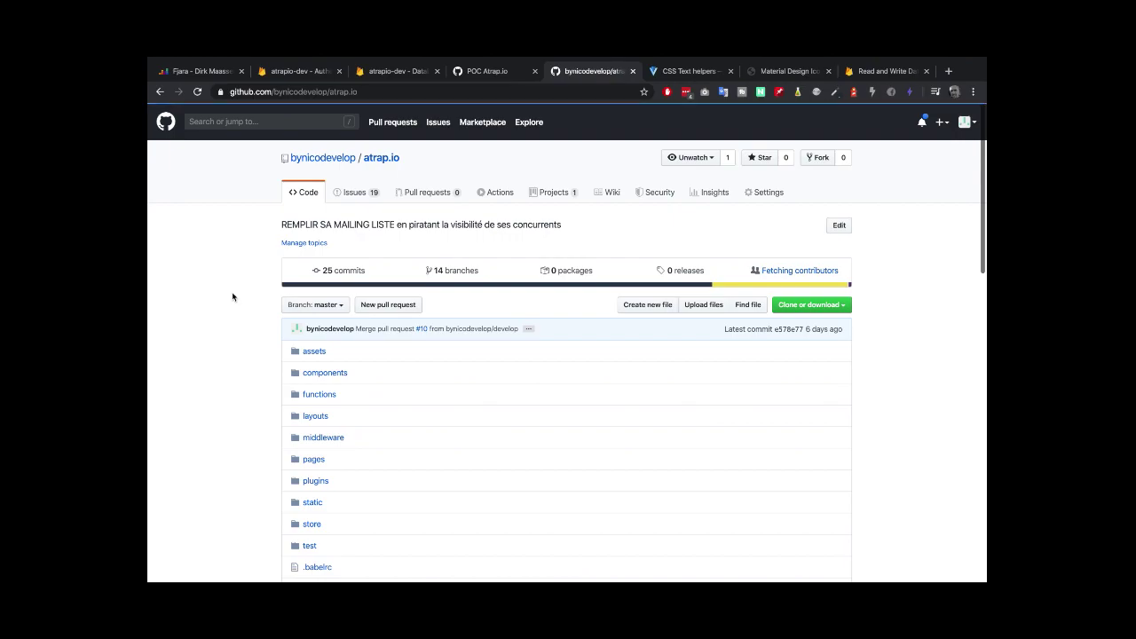
scroll(234, 370, "down", 1)
left_click(330, 274)
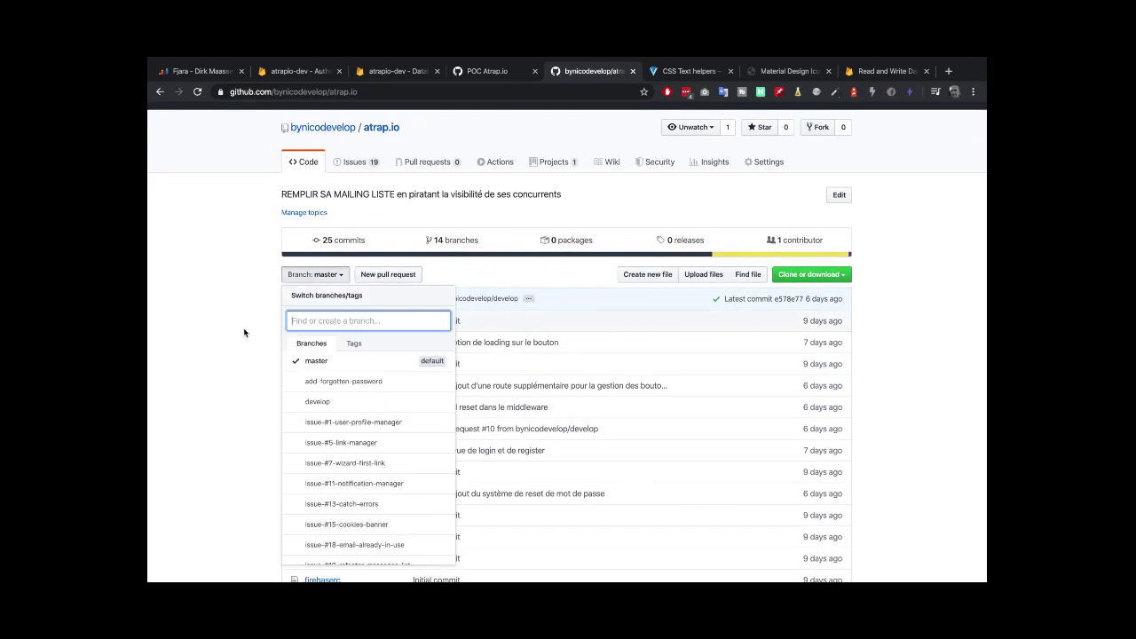
scroll(245, 346, "up", 1)
scroll(245, 346, "down", 4)
left_click(320, 333)
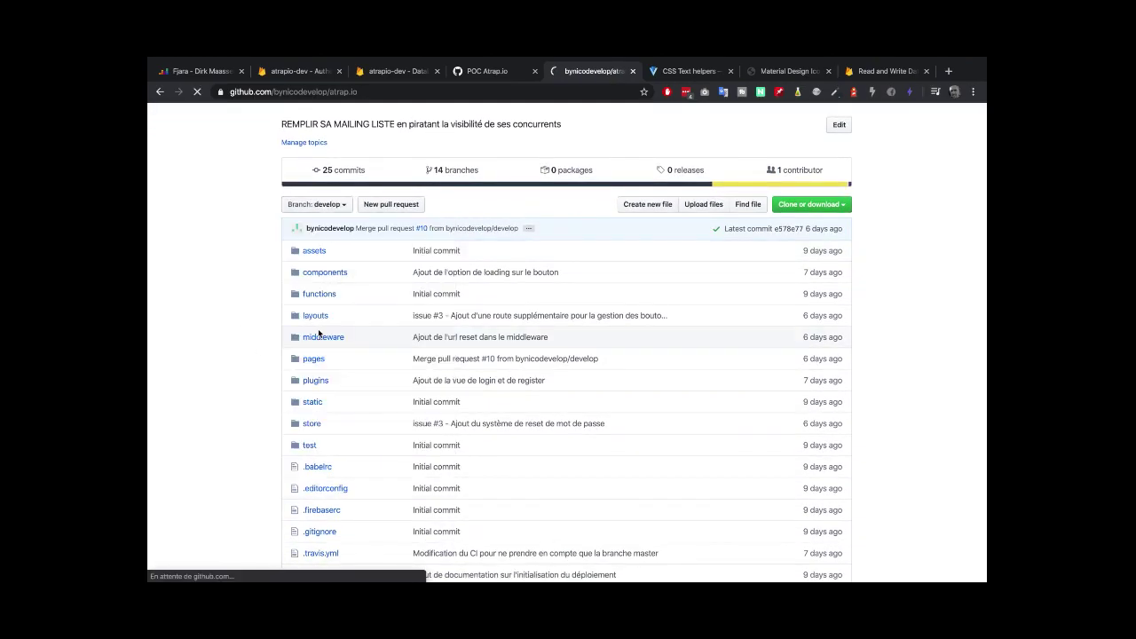
scroll(317, 331, "down", 5)
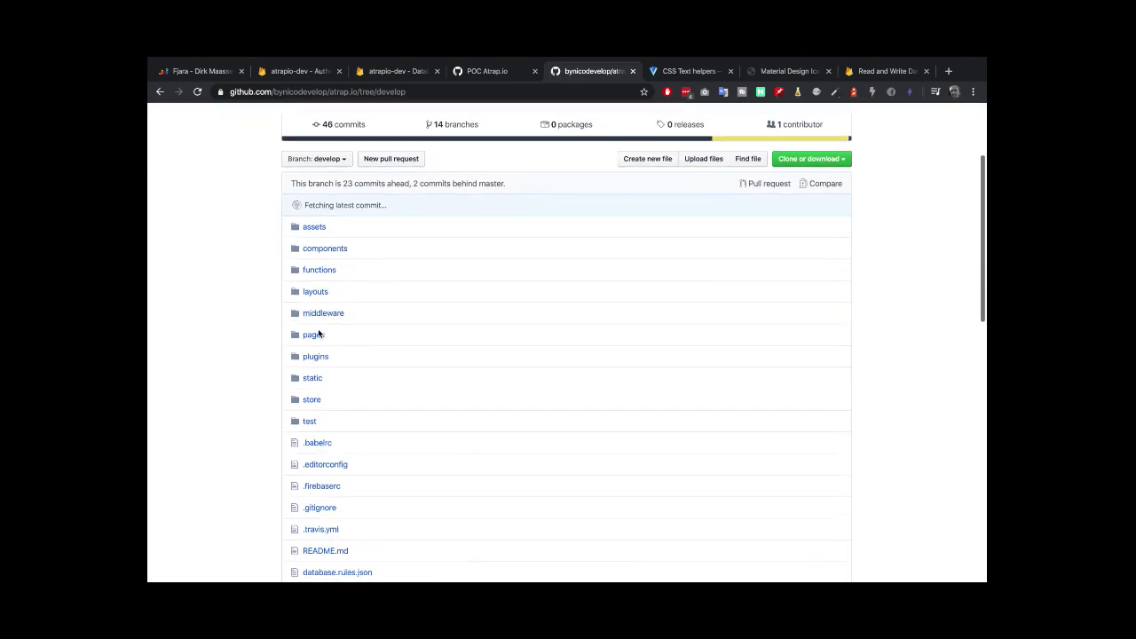
left_click(313, 276)
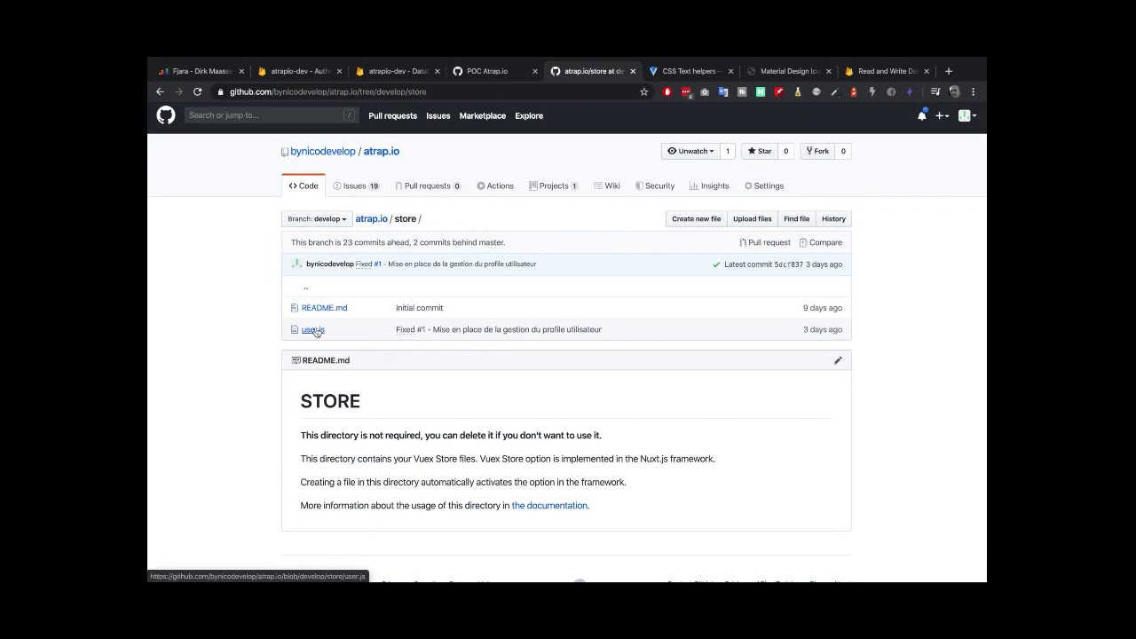
left_click(314, 329)
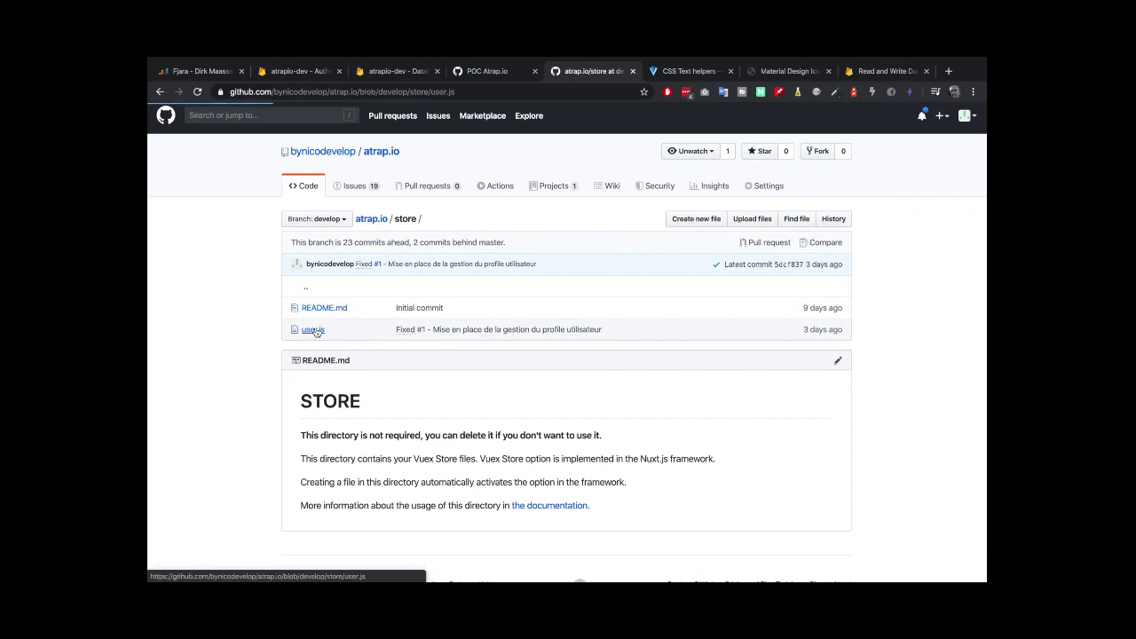
- Read through the code of store/user.js, examining its state, mutations and the error handling in its actions
scroll(537, 423, "down", 5)
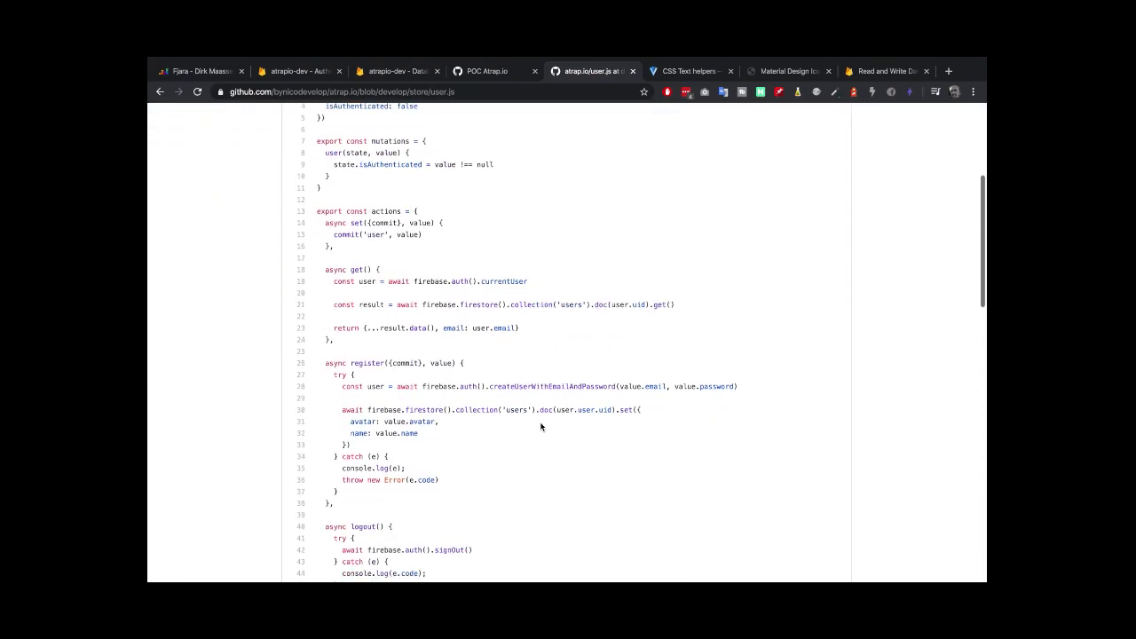
scroll(540, 427, "down", 3)
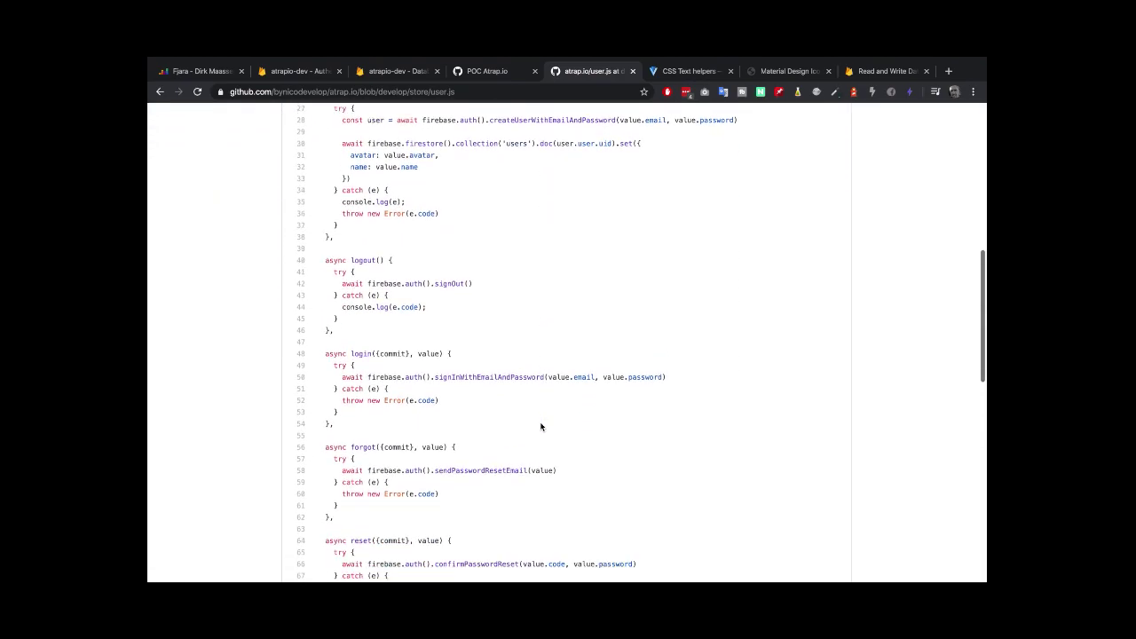
scroll(550, 287, "down", 10)
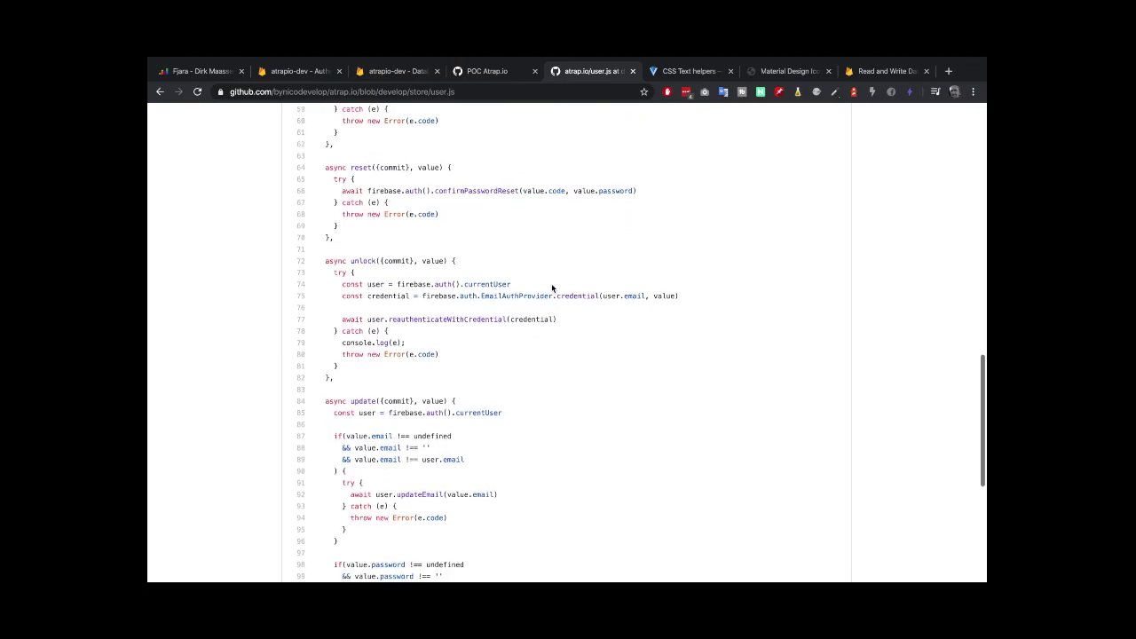
scroll(551, 287, "down", 3)
scroll(551, 287, "up", 15)
scroll(551, 287, "down", 2)
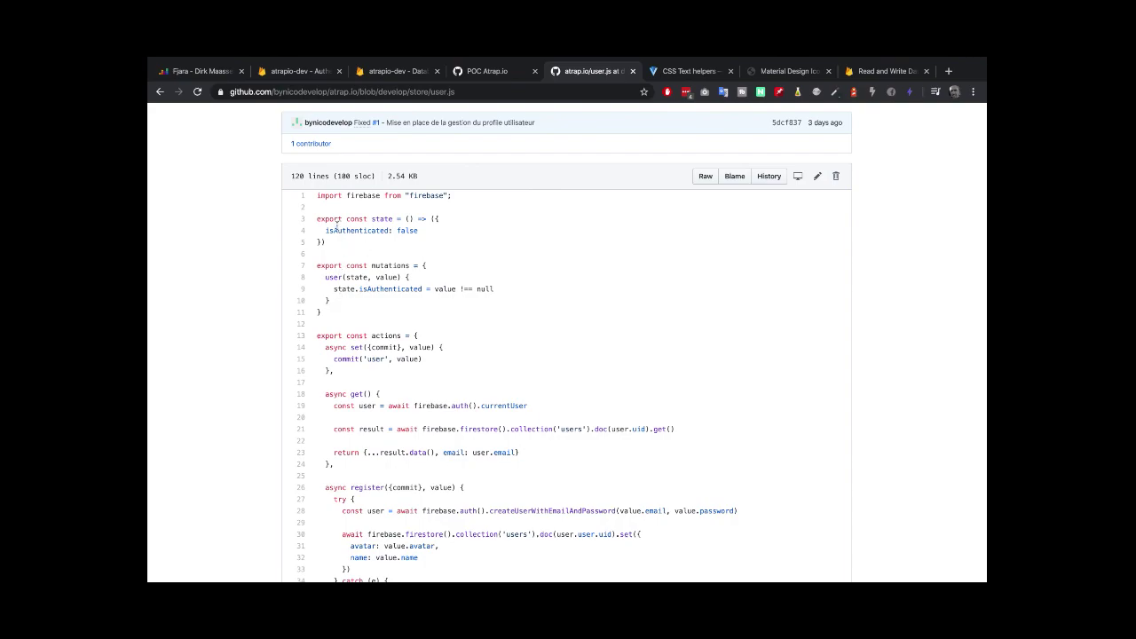
scroll(334, 357, "down", 1)
scroll(333, 356, "down", 3)
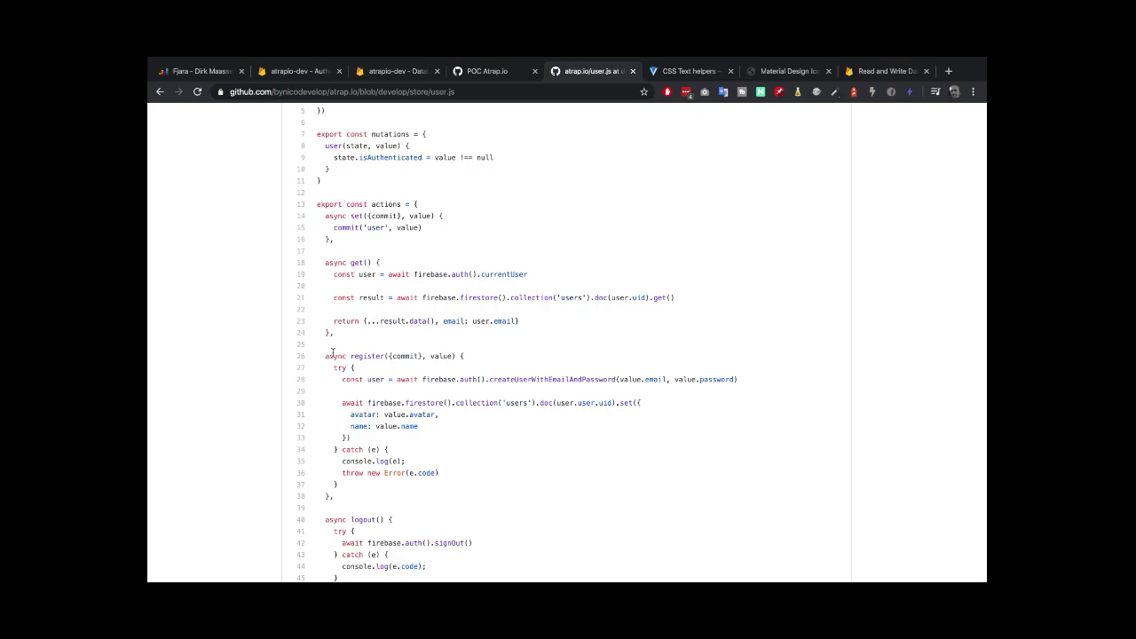
scroll(331, 353, "down", 5)
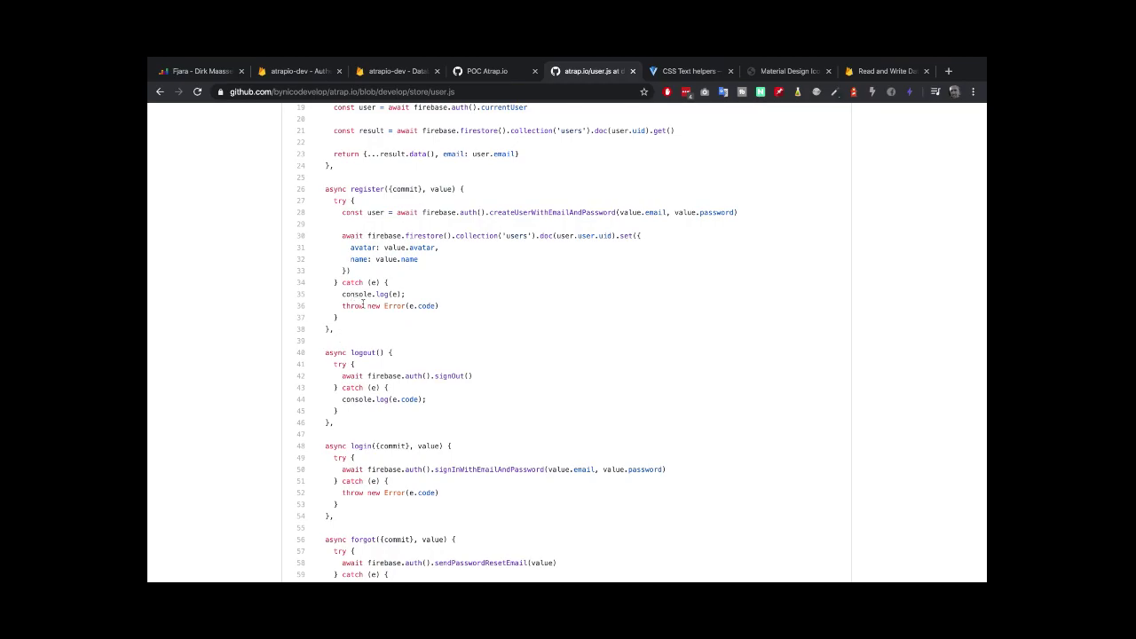
scroll(355, 303, "up", 1)
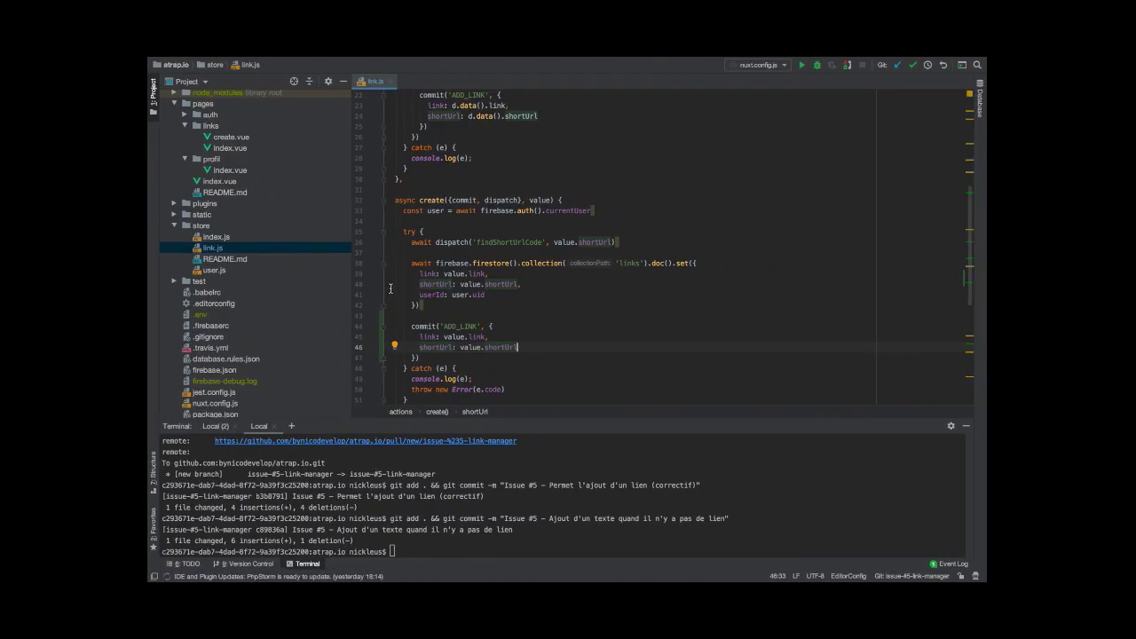
- Open store/user.js in PhpStorm to check the register action, and return to the file on GitHub in the browser
double_click(214, 270)
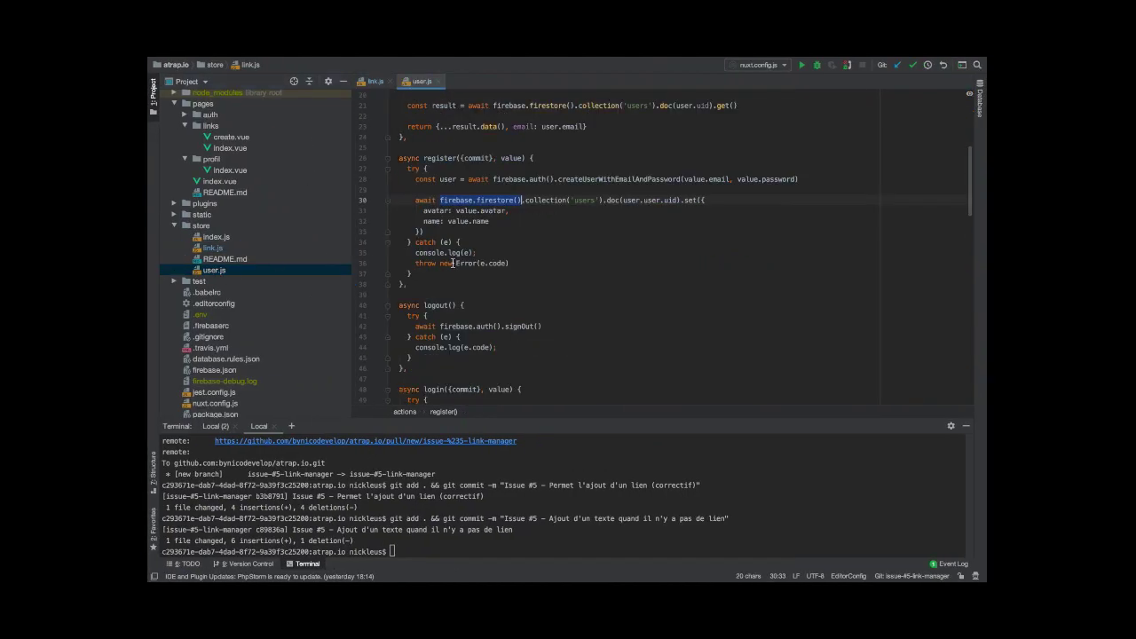
key("super+Tab")
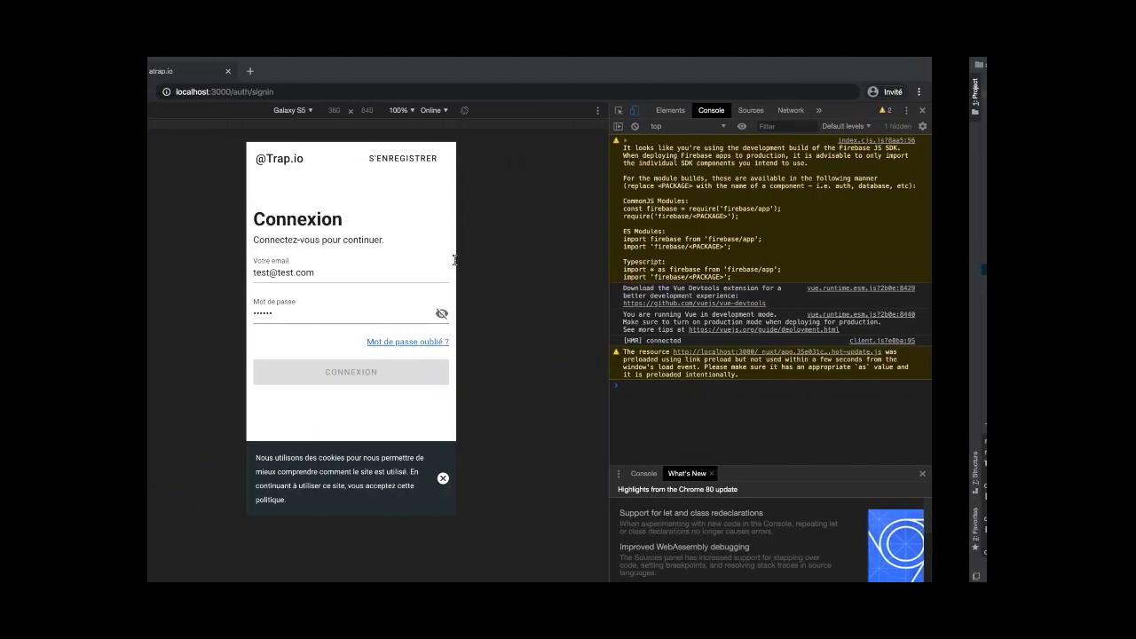
key("super+grave")
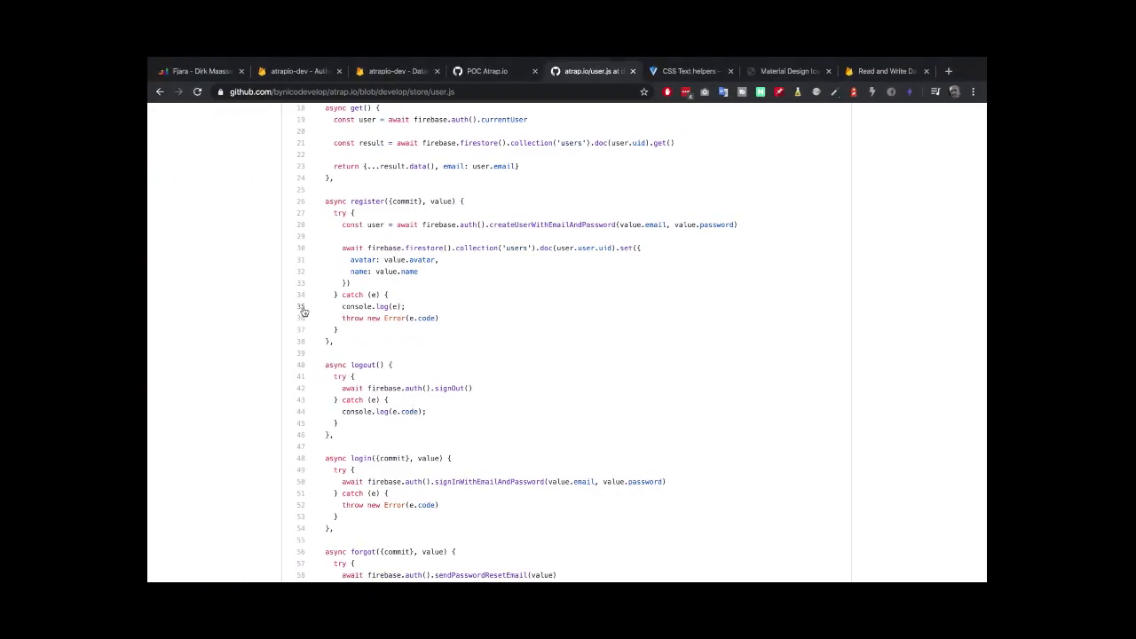
- Highlight line 35, the console.log(e) call in the register action of store/user.js
left_click(304, 310)
scroll(380, 269, "up", 3)
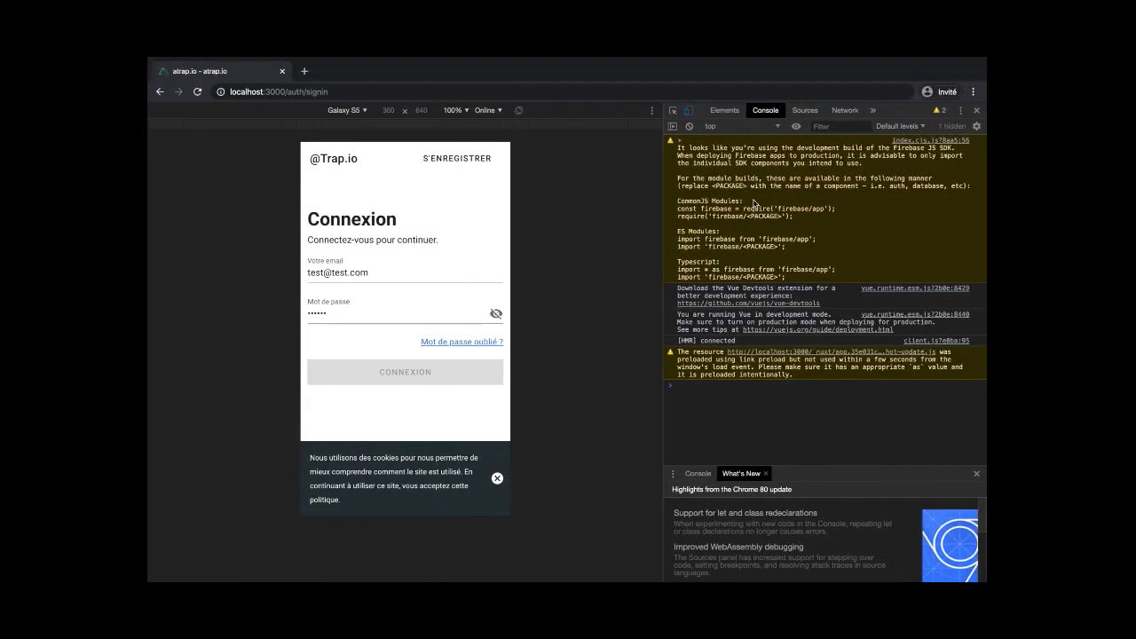
- Complete the account password and sign in to the local atrap.io app, and return to store/user.js on GitHub
left_click(406, 314)
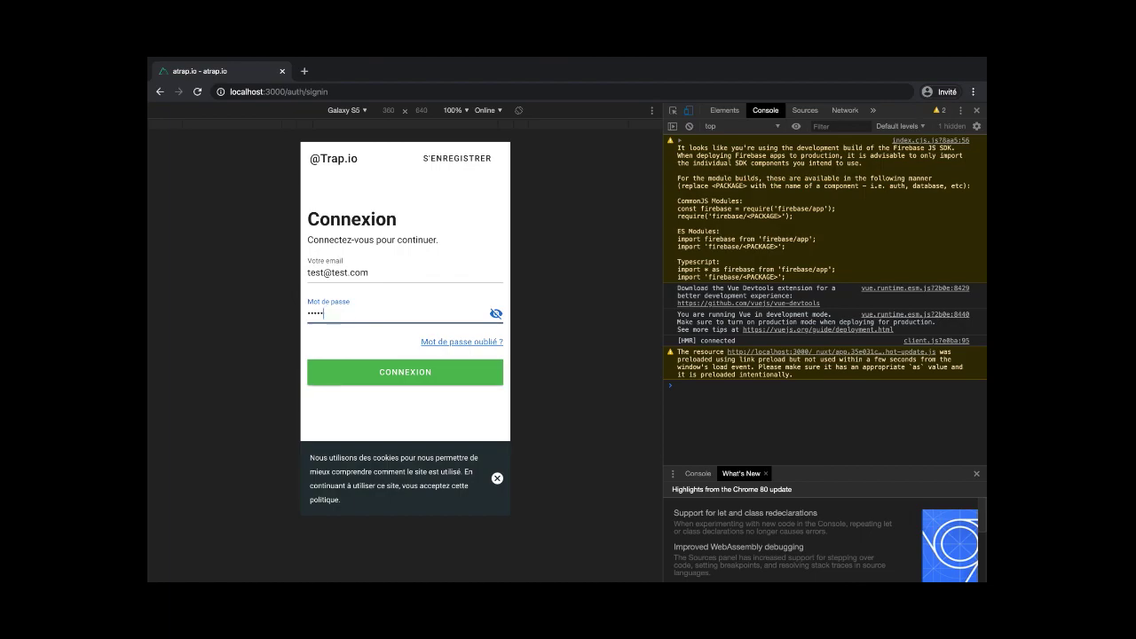
type("6")
left_click(405, 372)
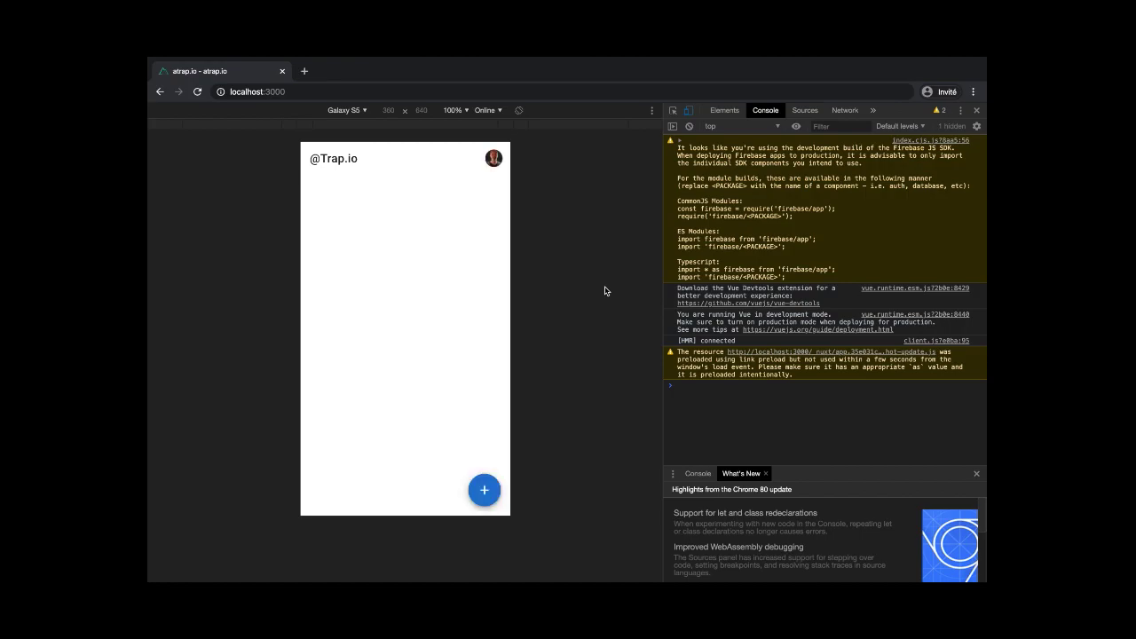
key("ctrl+Left")
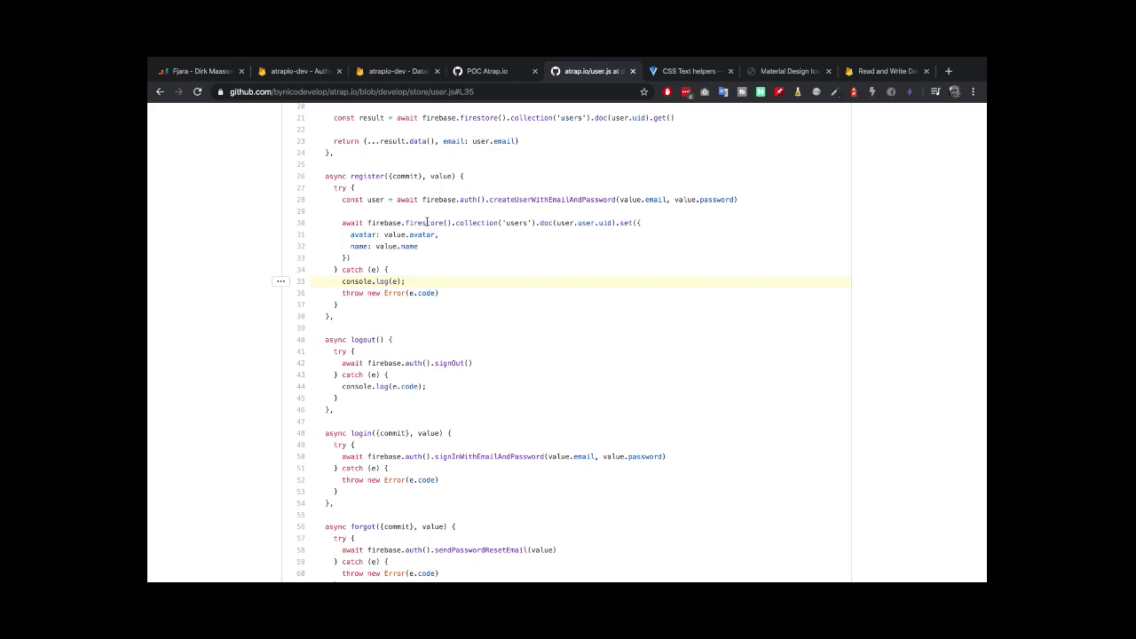
key("ctrl+Right")
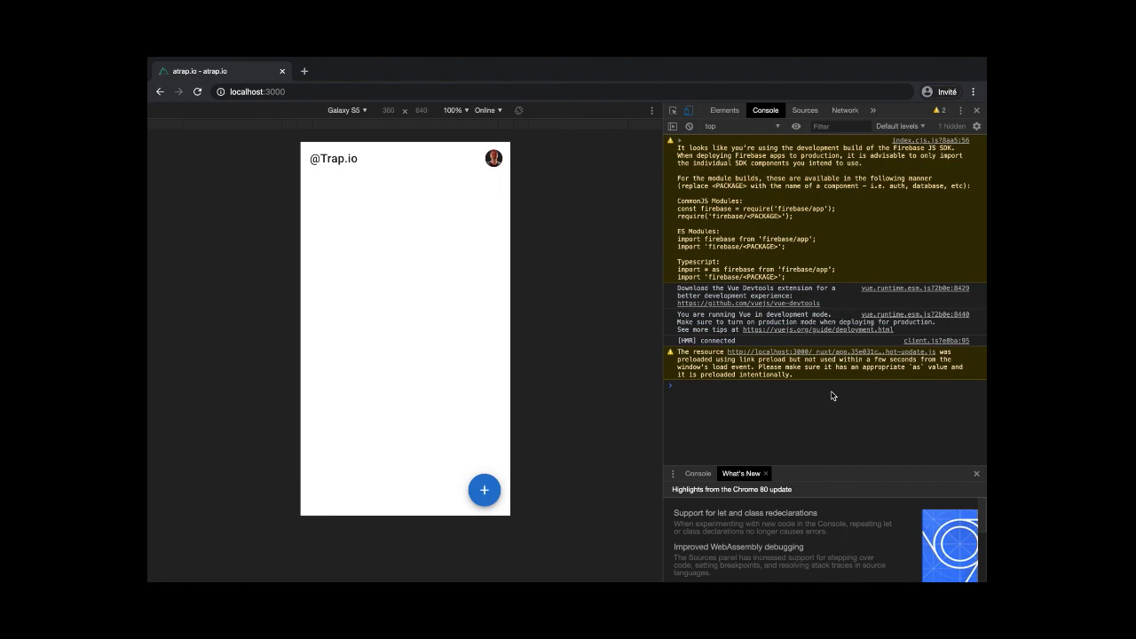
key("ctrl+Left")
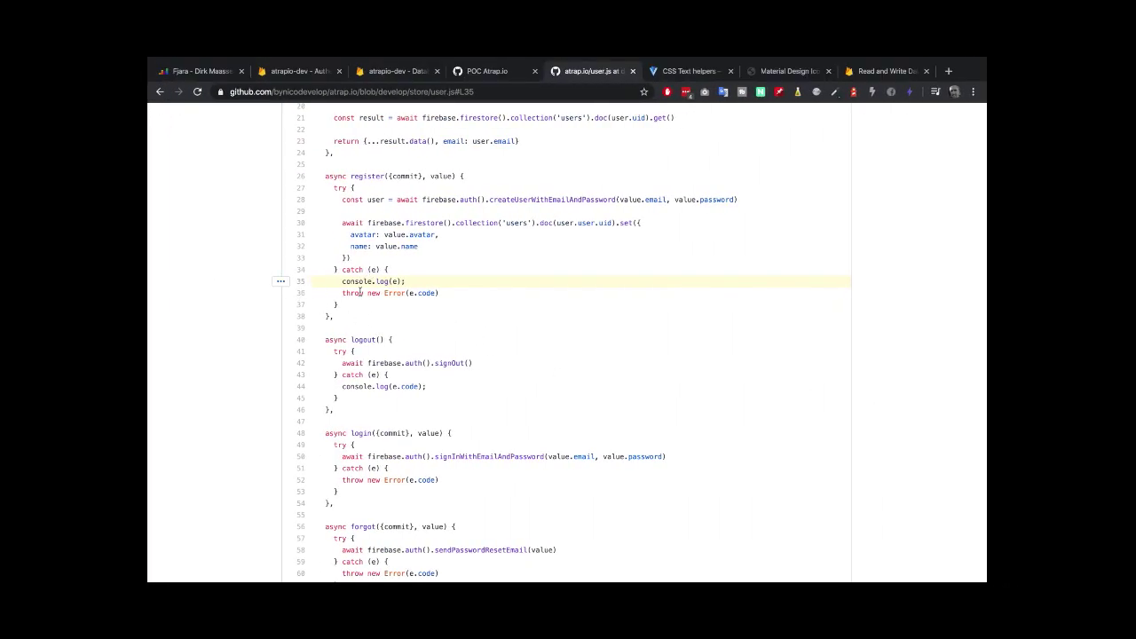
- Reference the highlighted line 35 of store/user.js in a new issue titled "Suppression du console.log"
scroll(359, 359, "down", 1)
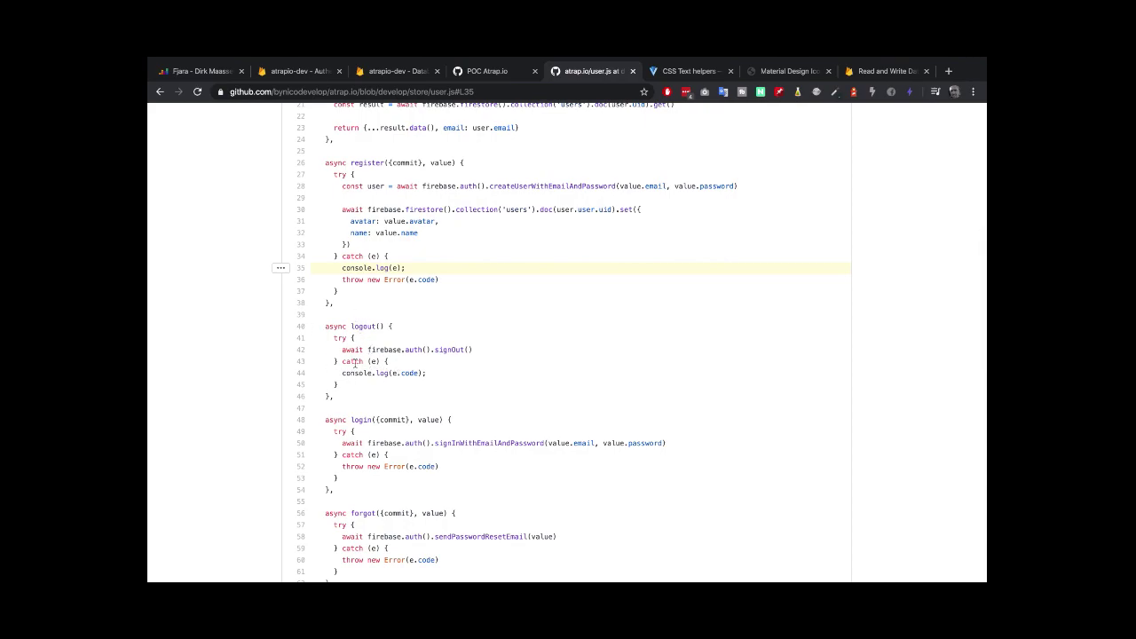
scroll(364, 364, "down", 3)
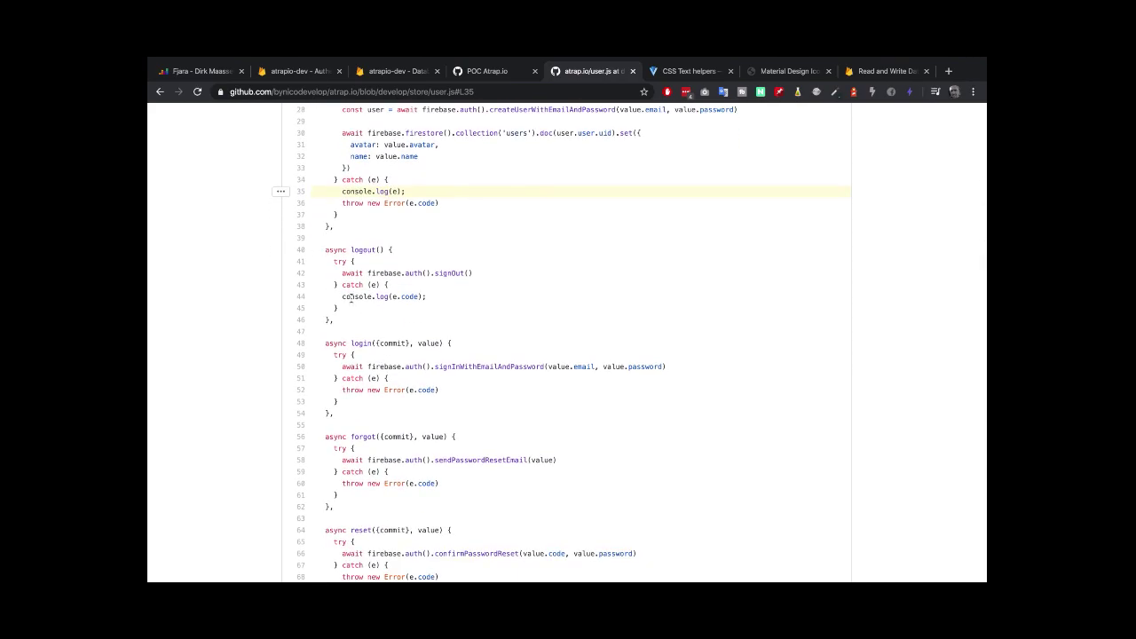
left_click(280, 193)
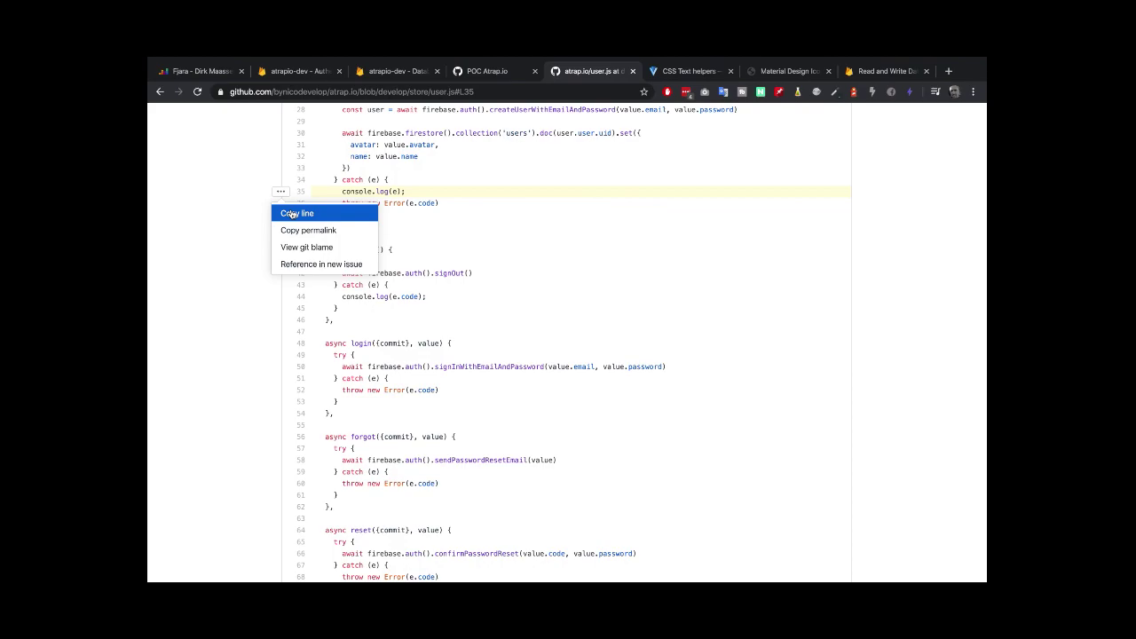
left_click(331, 265)
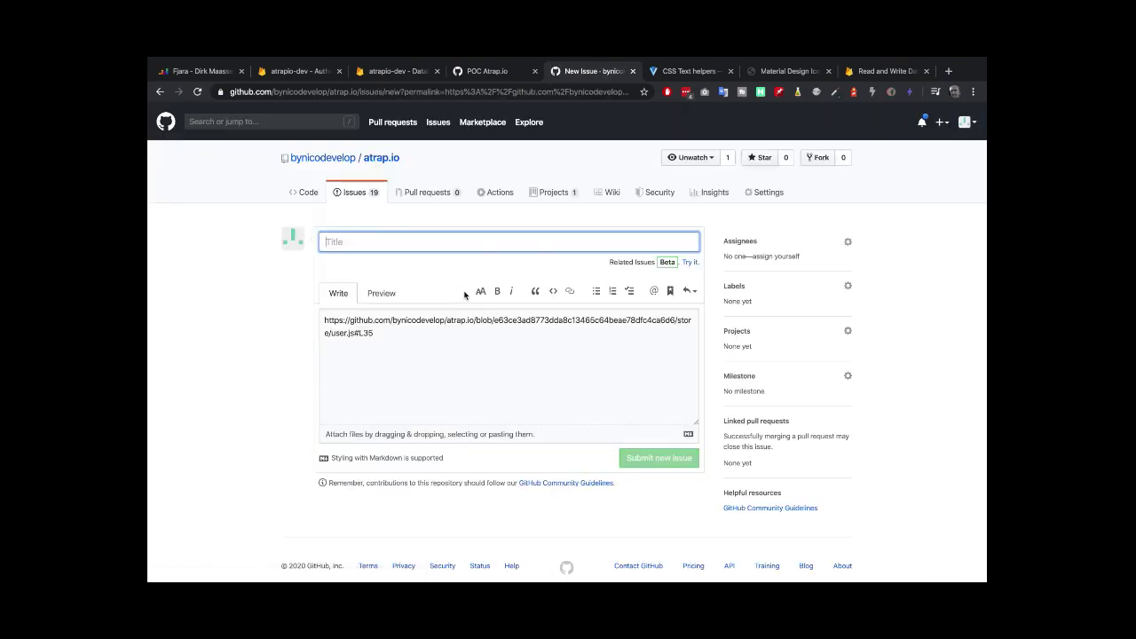
type("Sup")
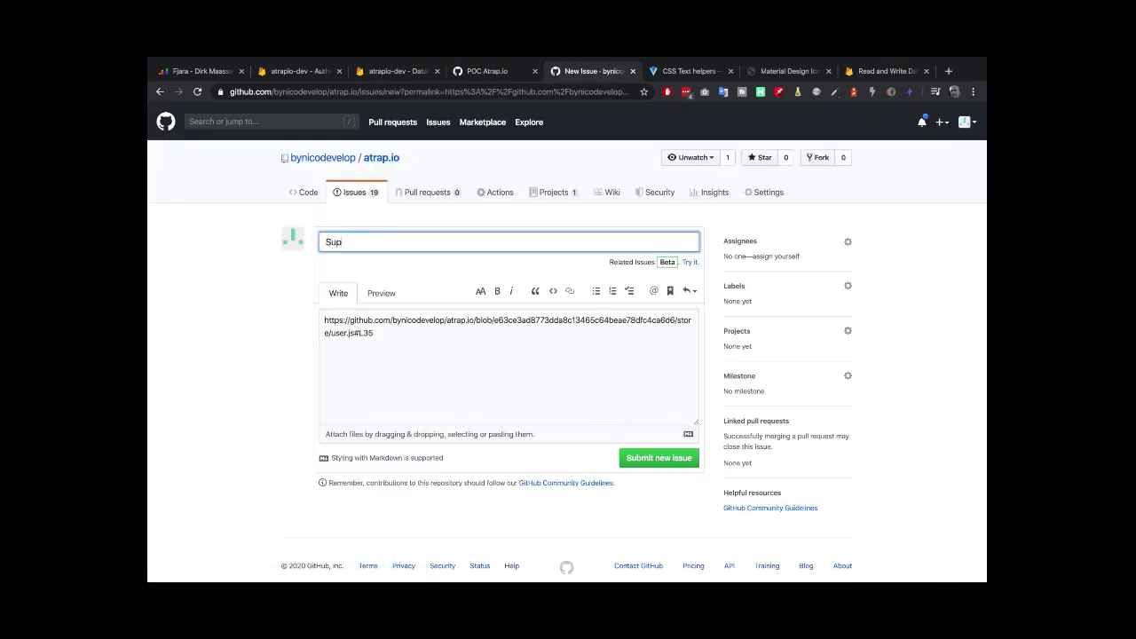
type("pression du console")
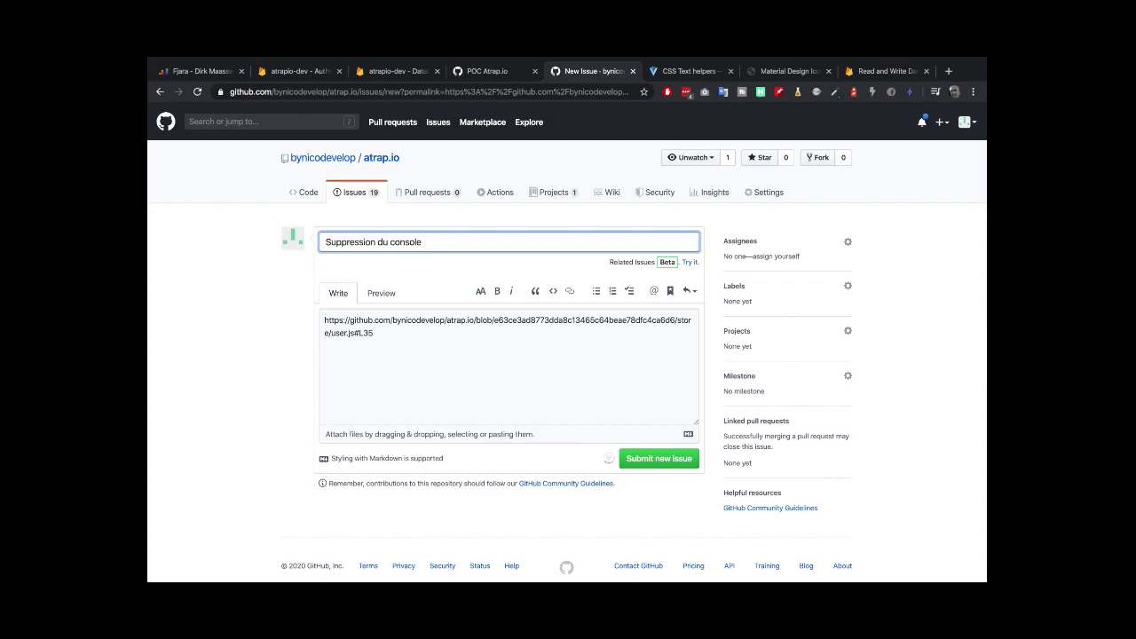
type(".log")
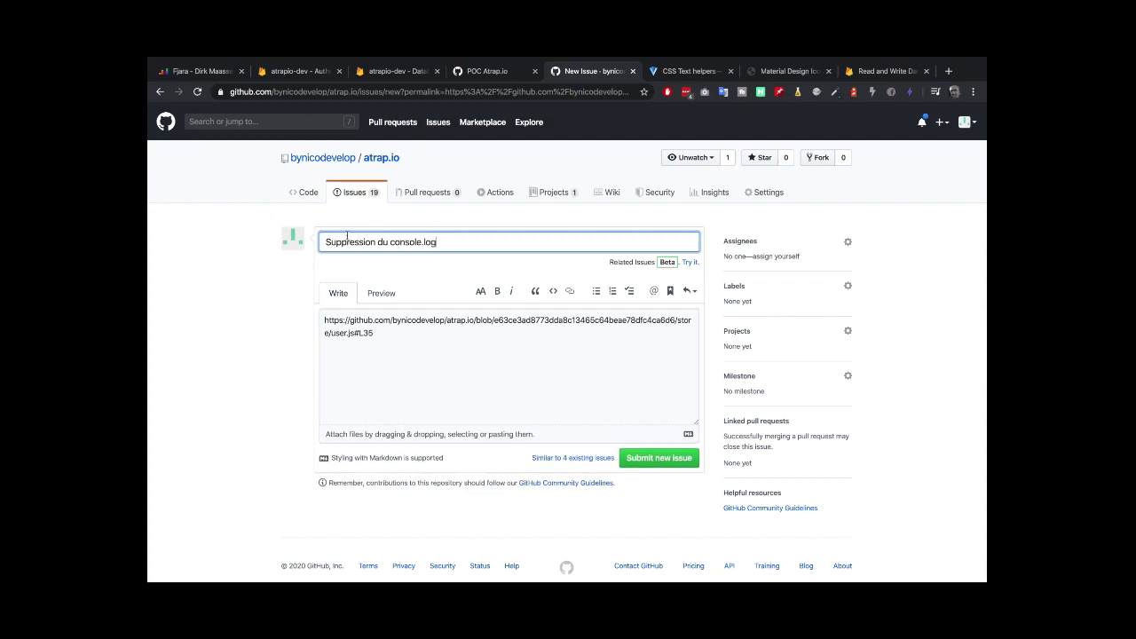
- Apply the refactoring label and the Refactoring milestone to the new issue
left_click(750, 300)
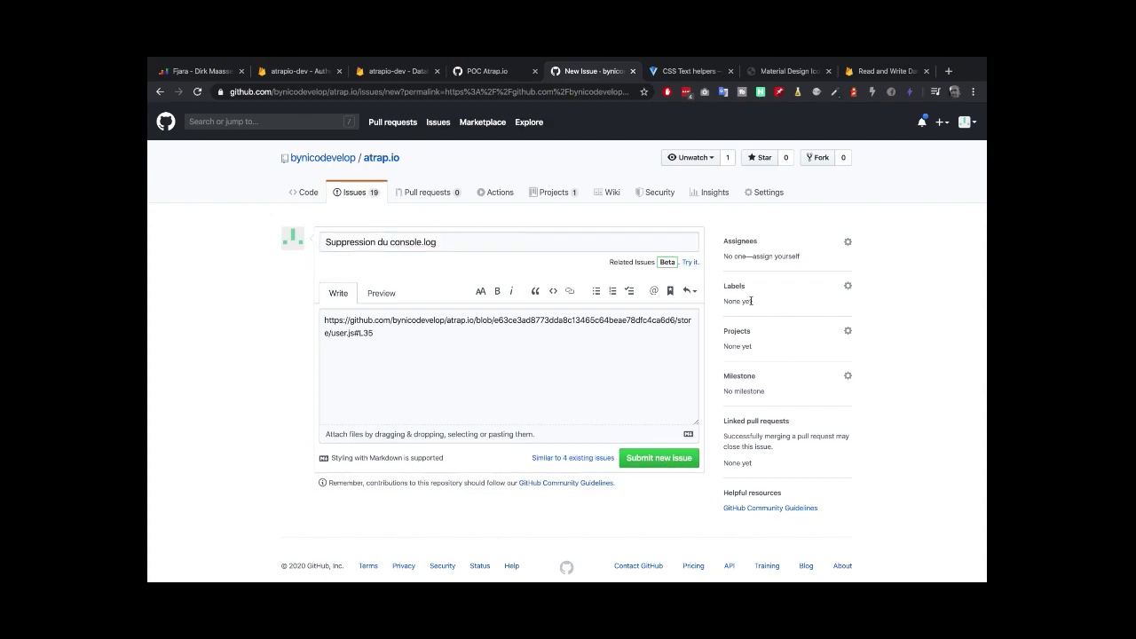
left_click(847, 285)
scroll(744, 390, "down", 2)
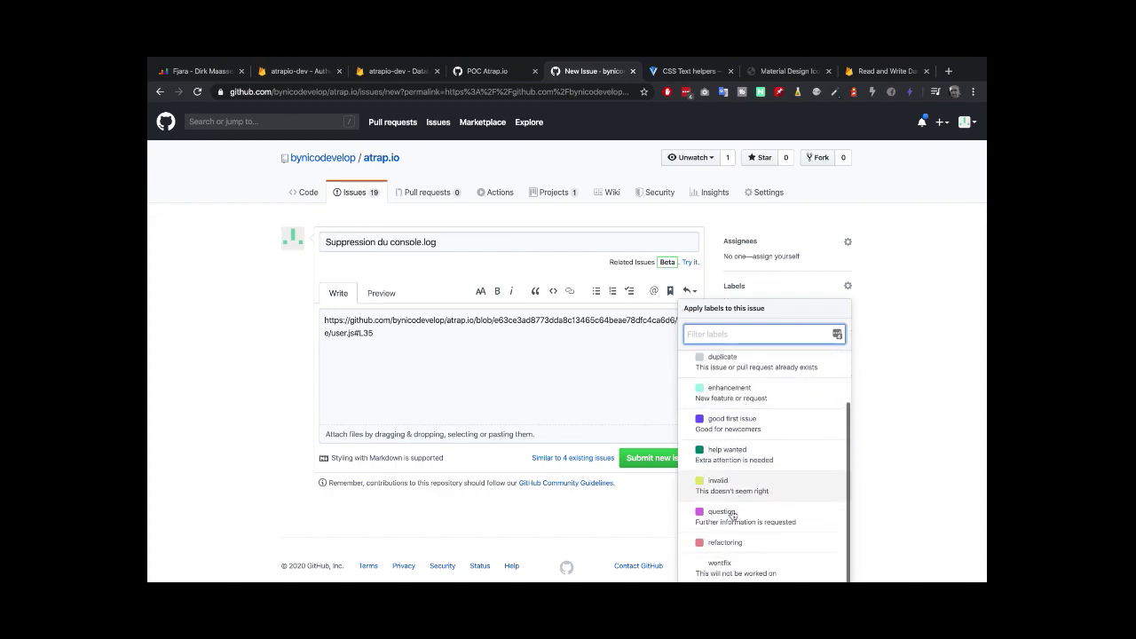
left_click(737, 541)
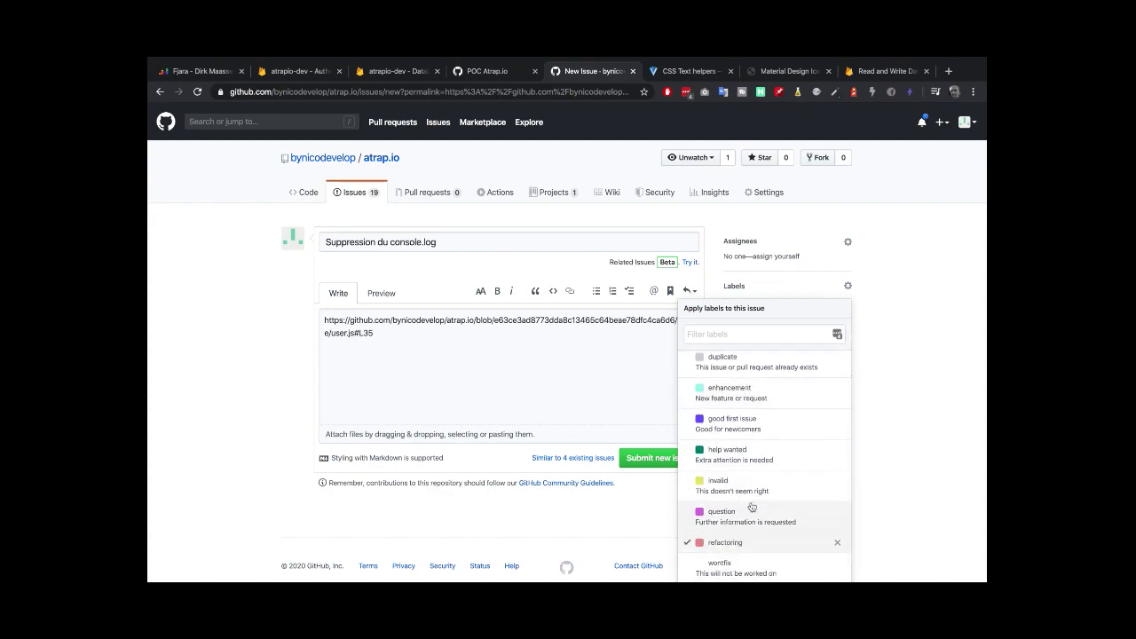
left_click(887, 379)
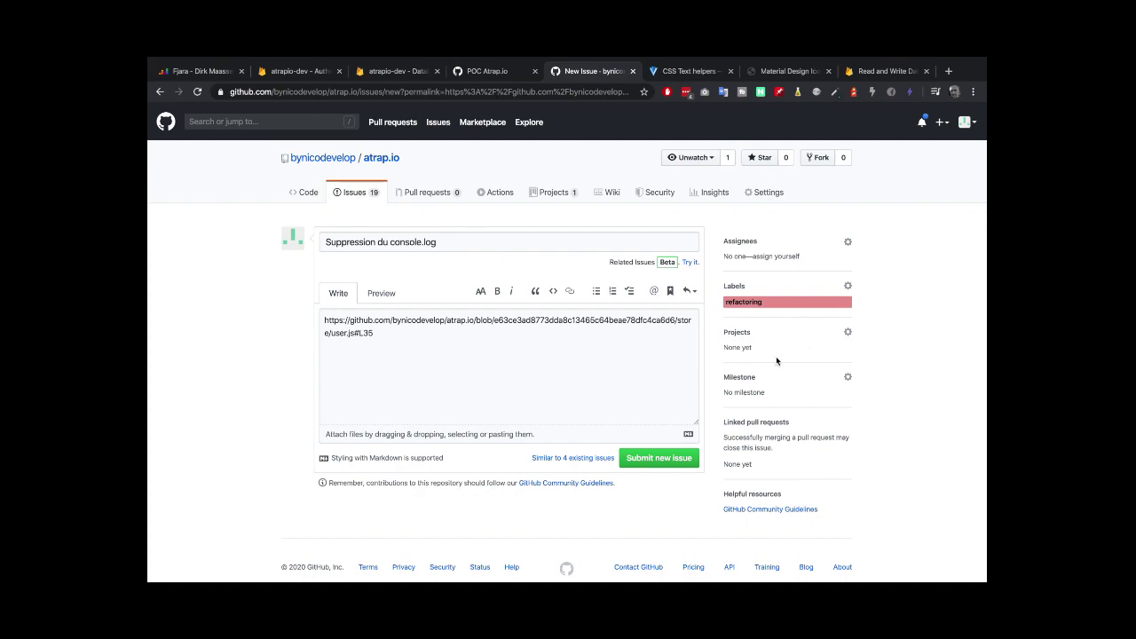
left_click(847, 377)
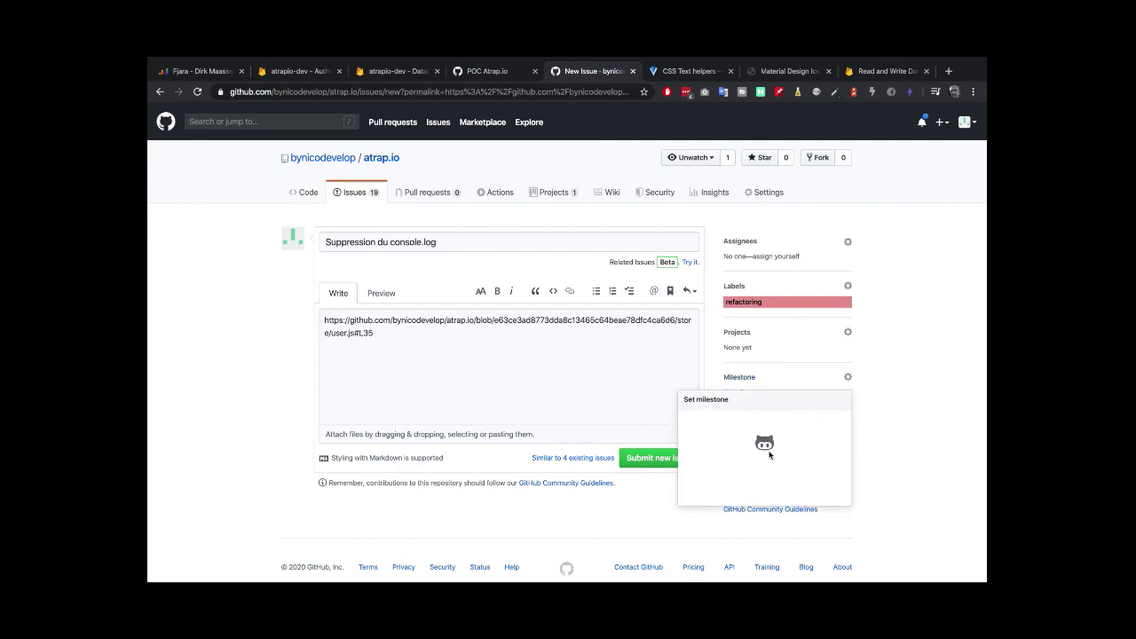
left_click(584, 443)
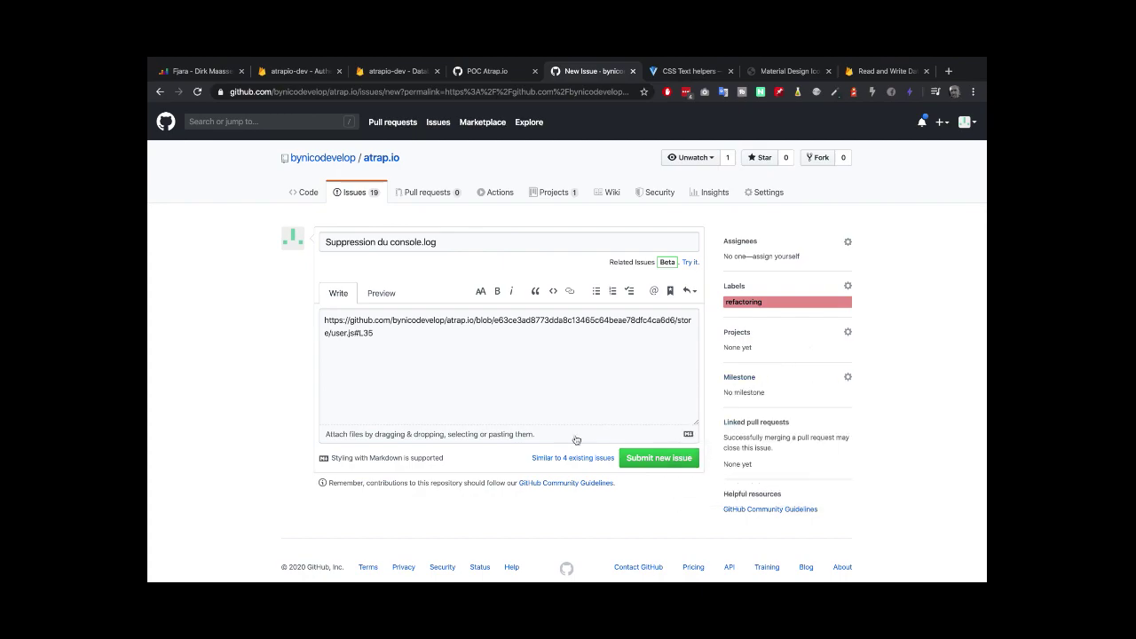
- Add "petit problème de sécu" below the code link in the issue description and submit the issue
left_click(446, 372)
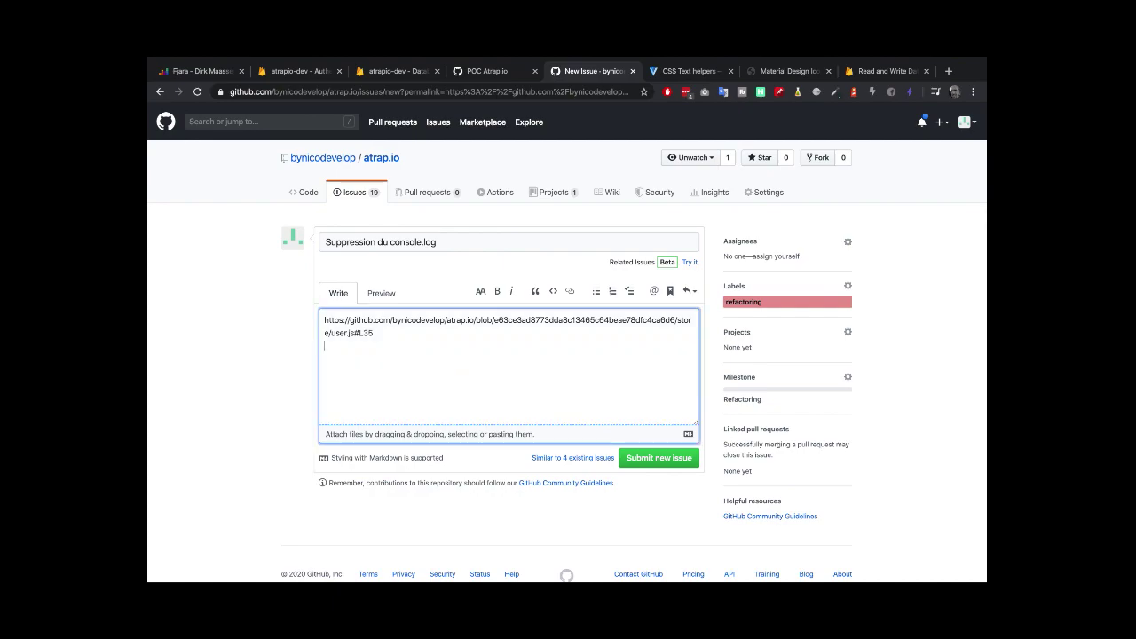
type("P")
key("BackSpace")
type("petit problème de sécu")
left_click(680, 459)
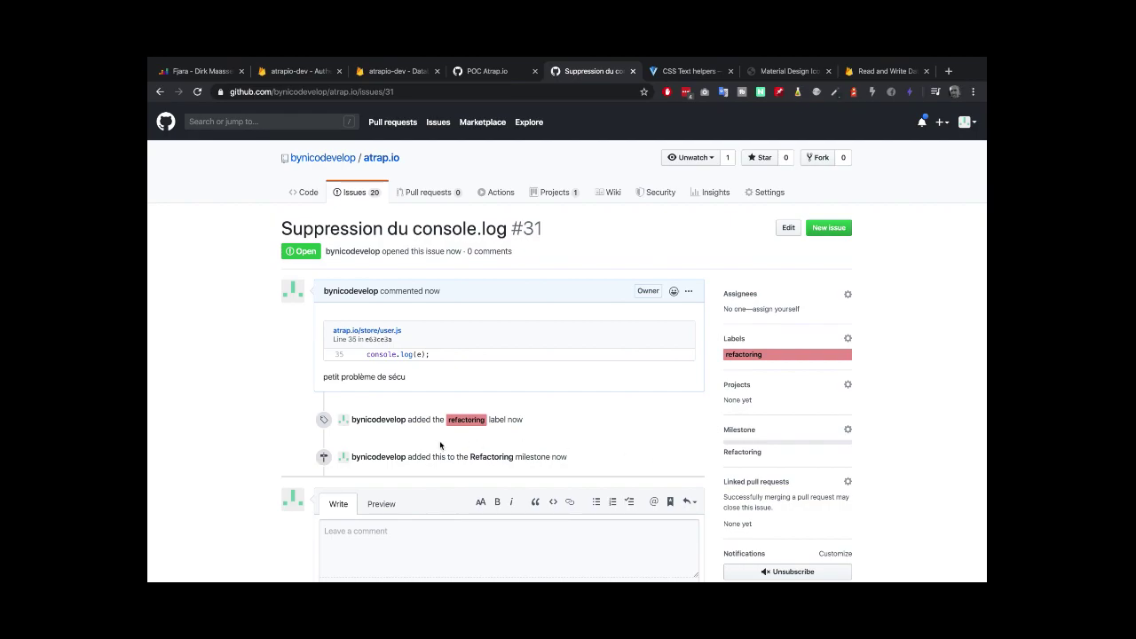
- Review the submitted issue, glance at the POC Atrap.io project board, and return to the issue
scroll(484, 397, "down", 1)
scroll(484, 397, "down", 1)
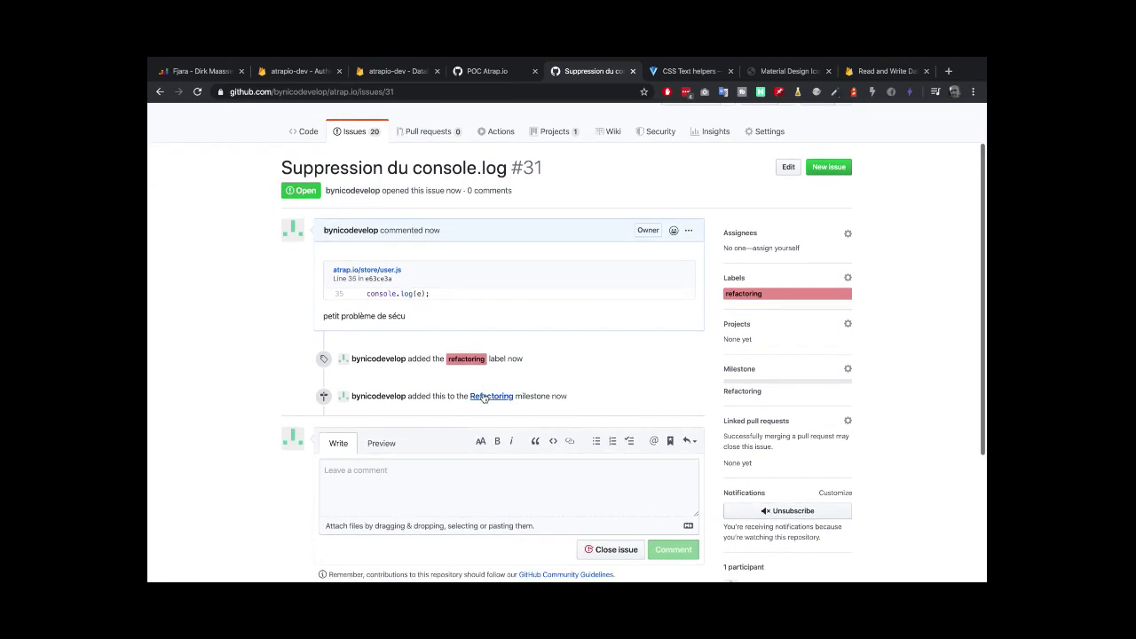
left_click(495, 76)
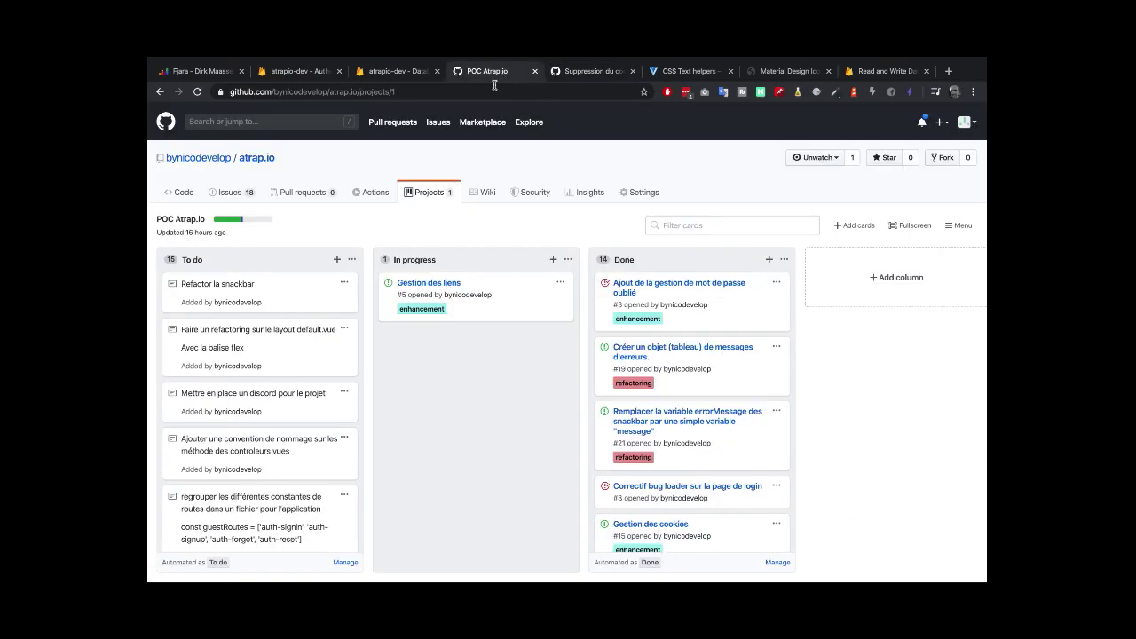
left_click(590, 73)
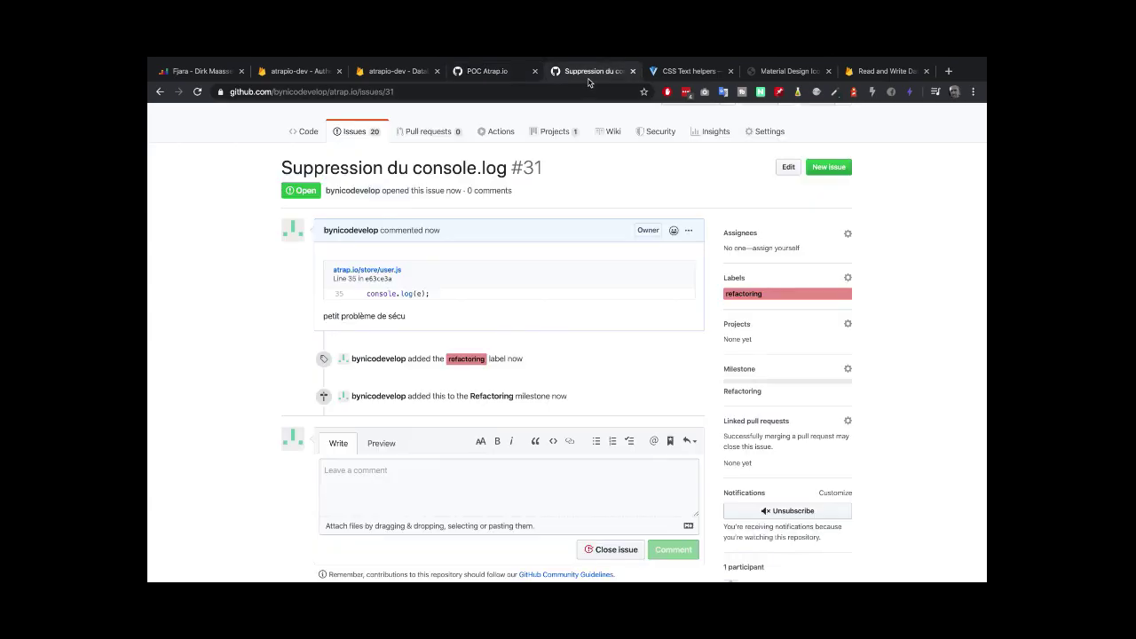
- Open store/user.js from the issue's code reference and start a new issue referencing line 44, the console.log(e.code) in logout
left_click(387, 270)
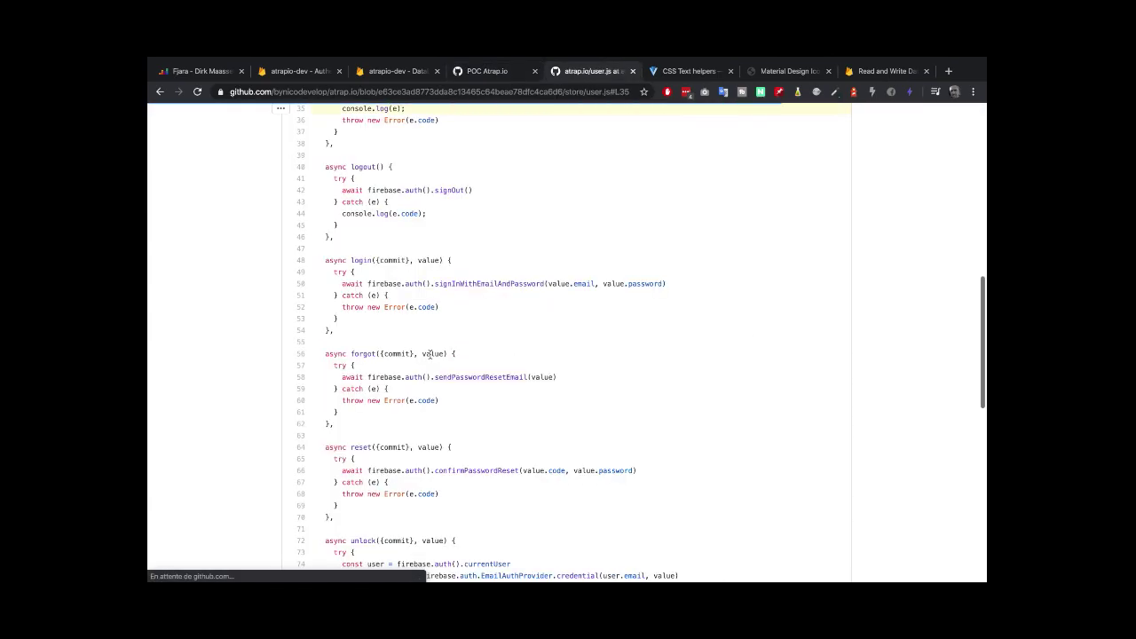
scroll(430, 355, "down", 2)
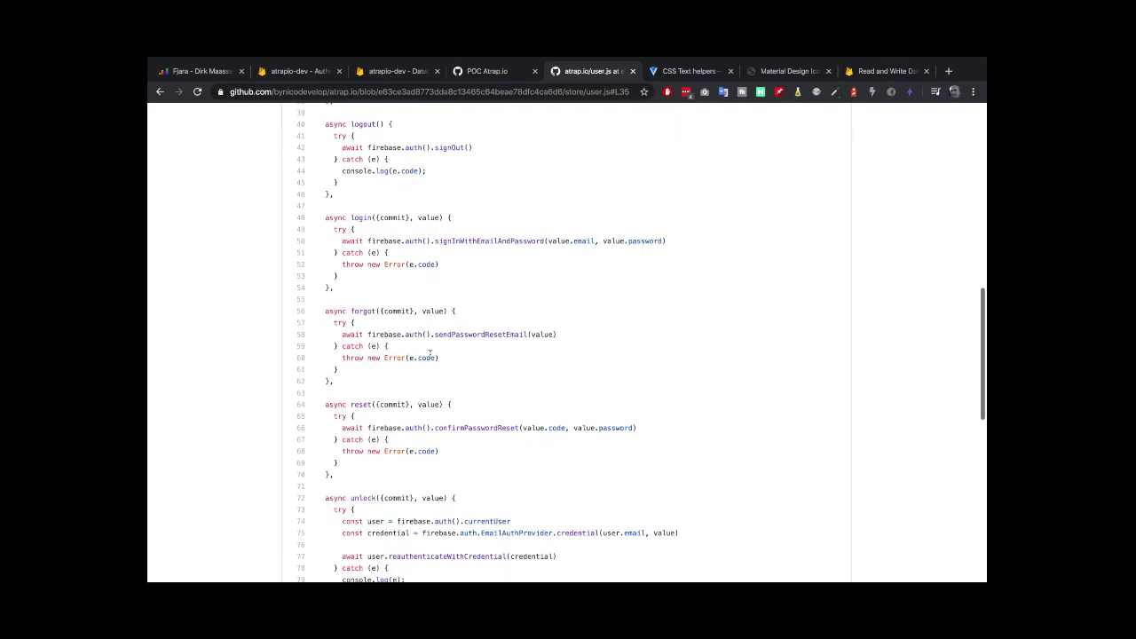
scroll(301, 217, "up", 1)
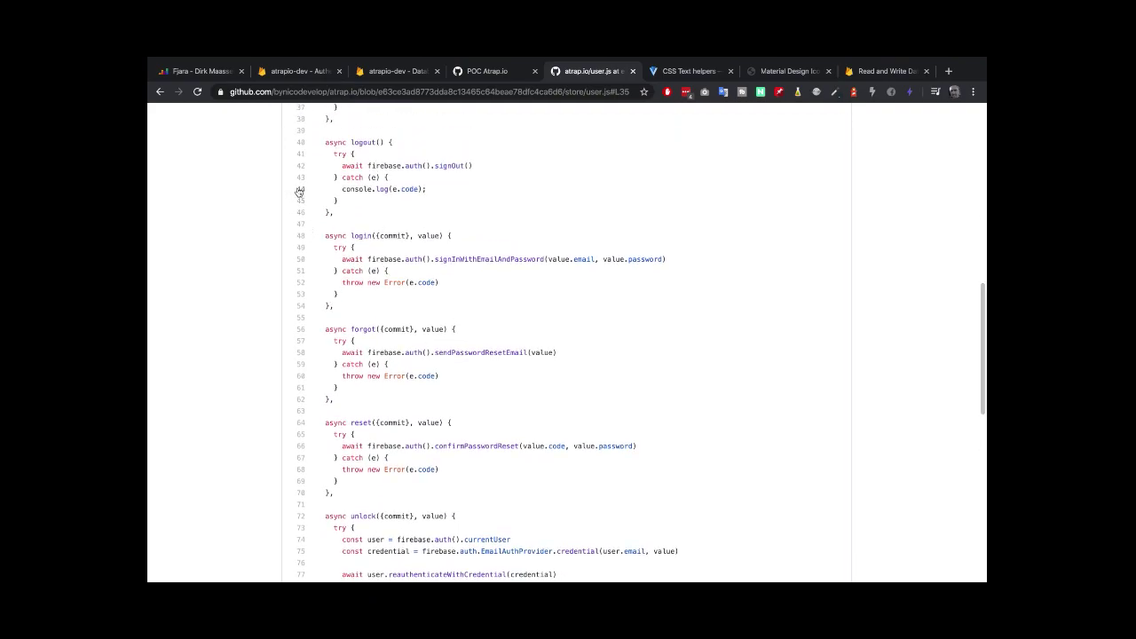
left_click(301, 189)
scroll(316, 255, "up", 2)
left_click(281, 236)
left_click(321, 305)
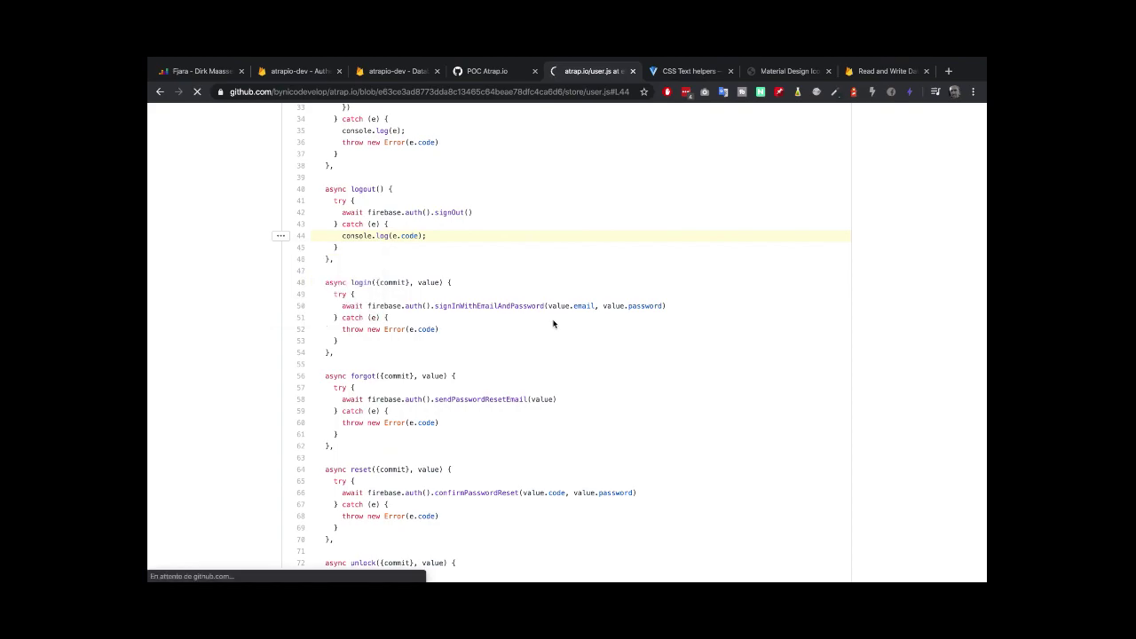
- Title the issue about line 44 "Suppression du console.log"
type("Suppression du conseil")
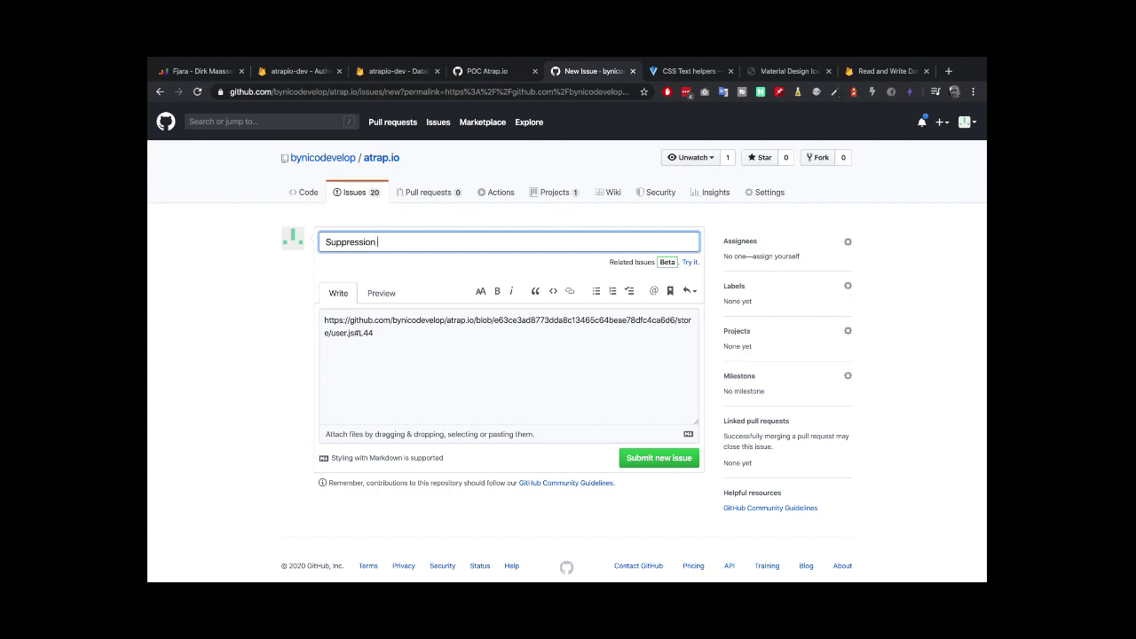
key("BackSpace")
key("BackSpace")
key("BackSpace")
type("ole.log")
left_click(389, 377)
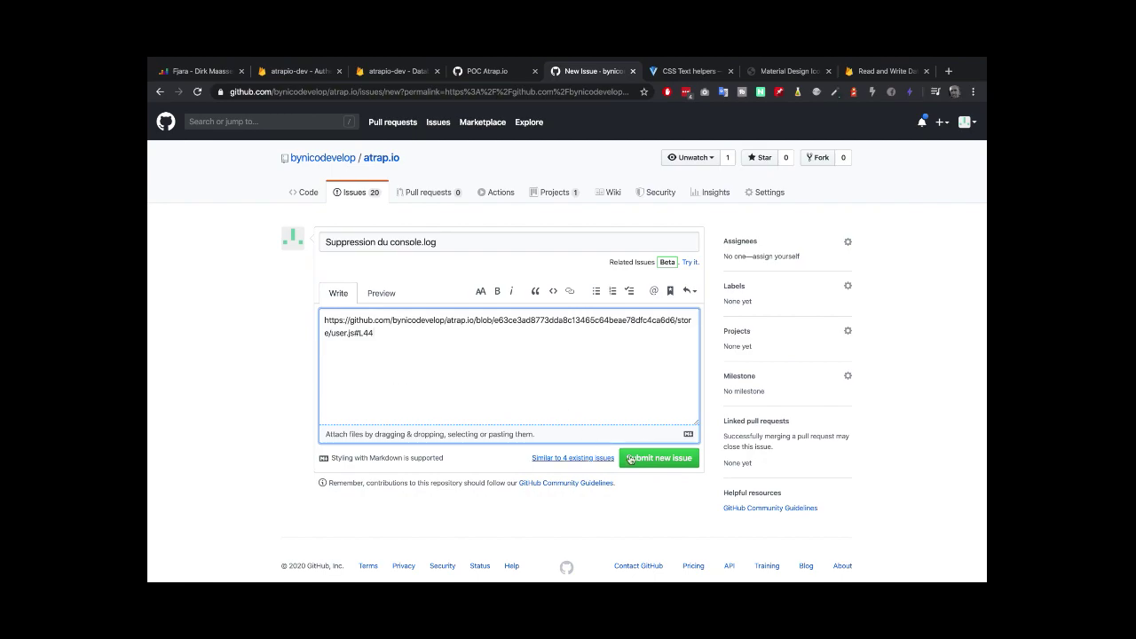
- Apply the refactoring label and a milestone to the line 44 issue, and submit it
left_click(850, 286)
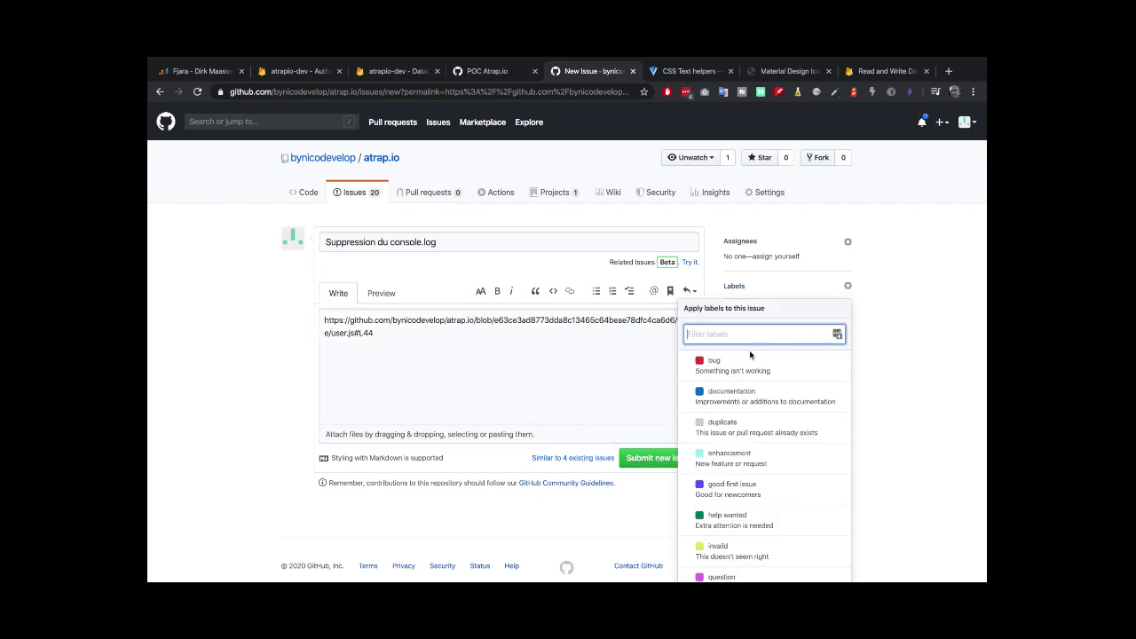
scroll(748, 431, "down", 2)
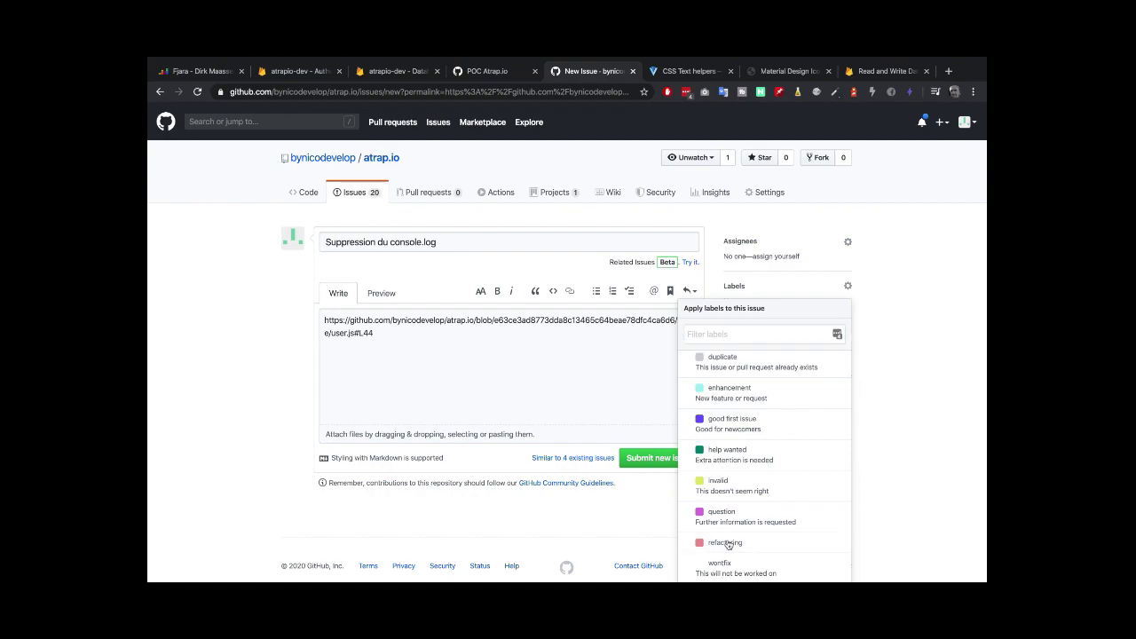
left_click(890, 324)
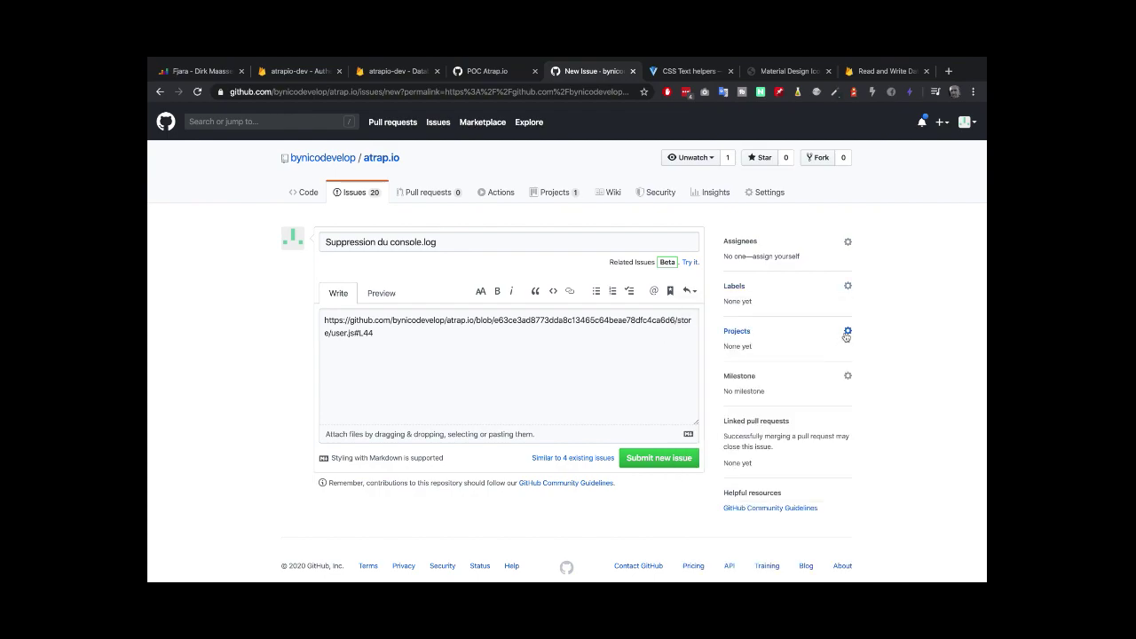
left_click(848, 376)
left_click(770, 482)
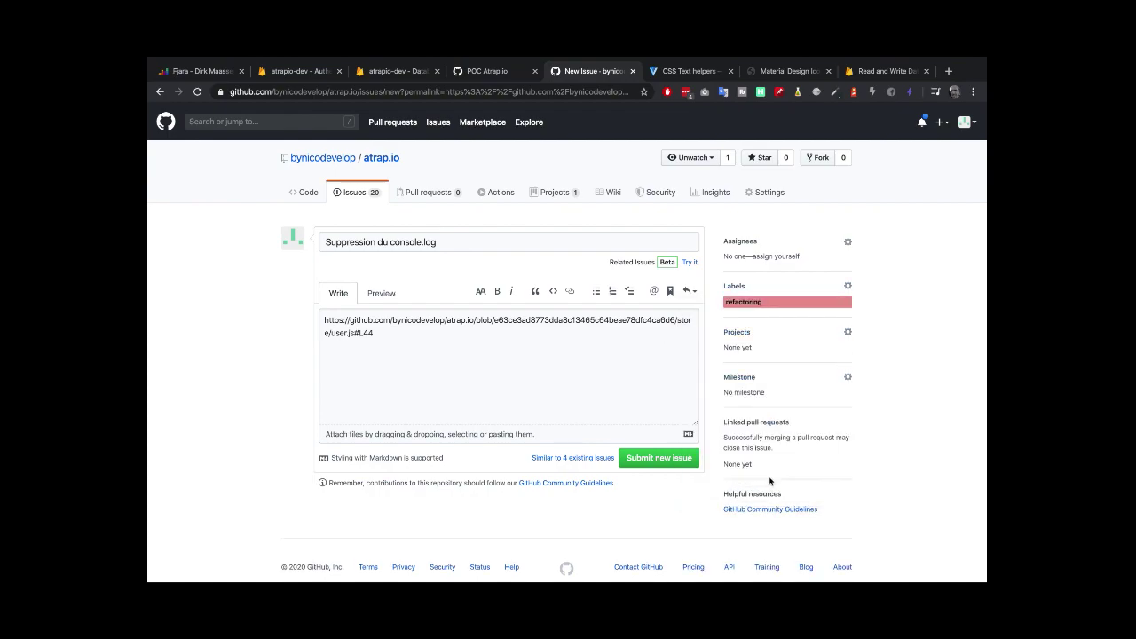
left_click(666, 459)
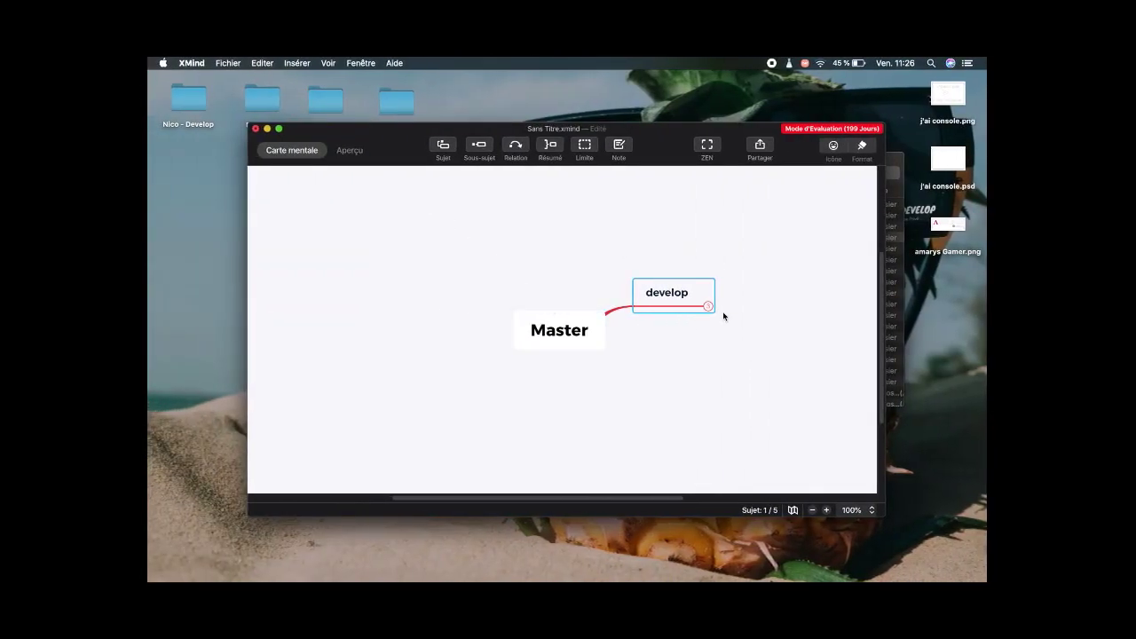
- Expand the develop topic in the mind map and try to start a relation from it
left_click(707, 308)
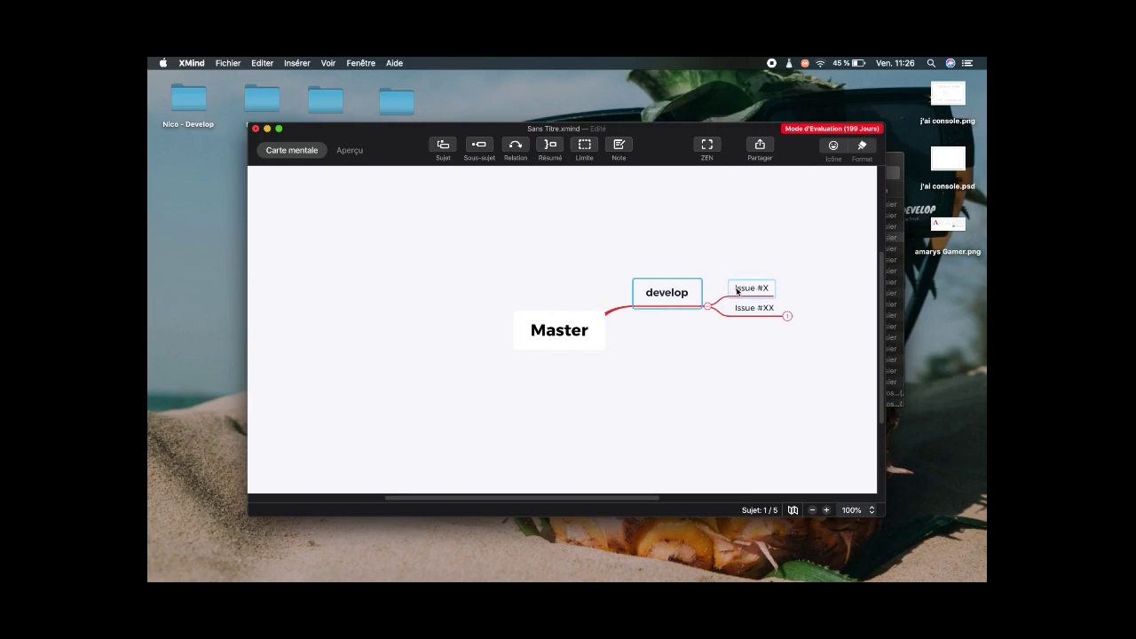
left_click(515, 146)
key("Escape")
left_click(523, 145)
key("Return")
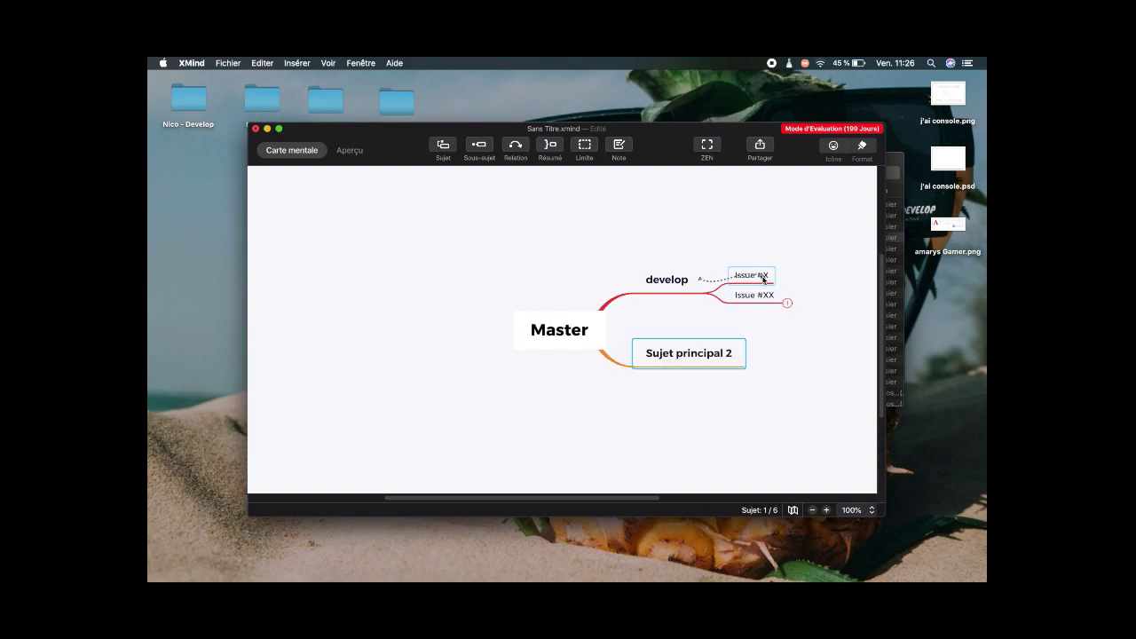
- Draw a relation from Issue #X to develop, arch it above both topics, and delete the Sujet principal 2 topic
left_click(761, 277)
left_click(520, 145)
left_click(679, 280)
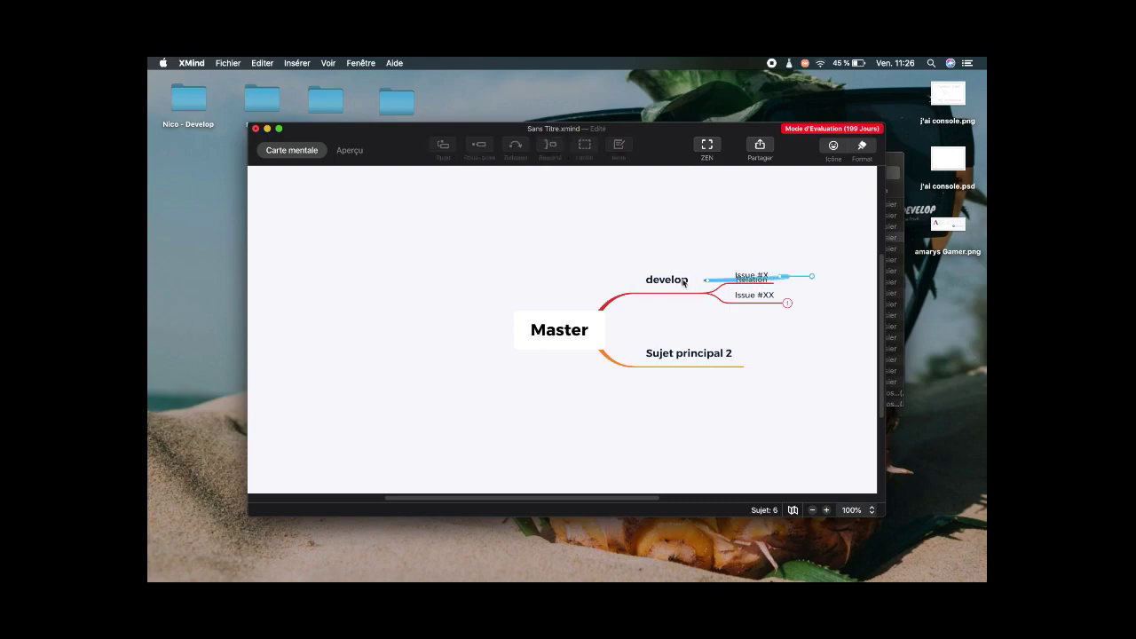
left_click_drag(813, 276, 732, 223)
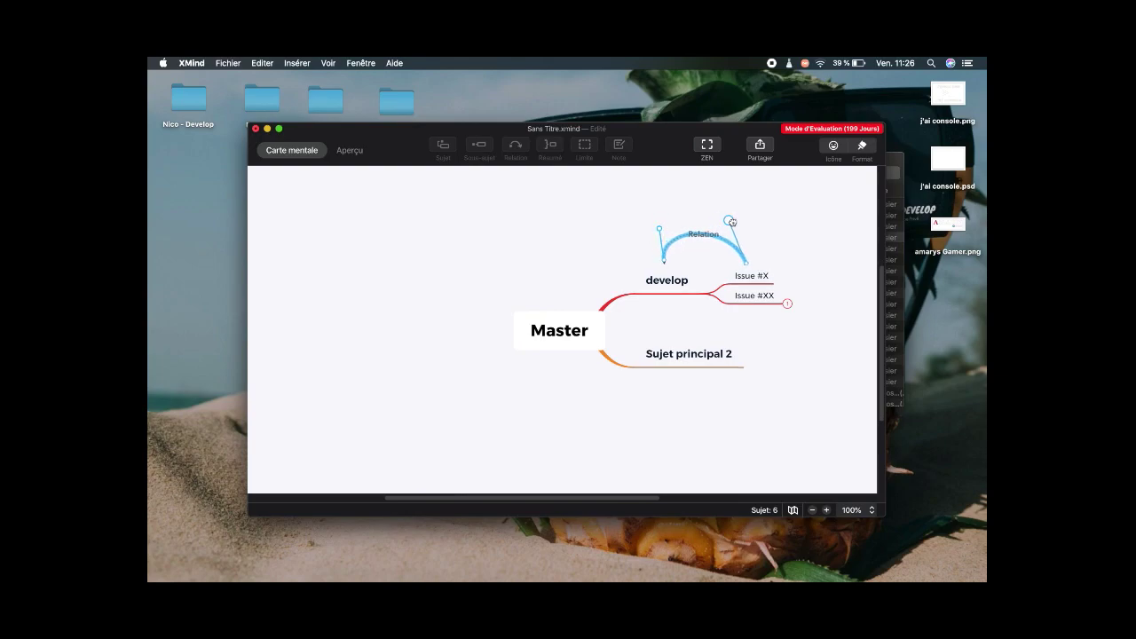
left_click(691, 357)
key("Delete")
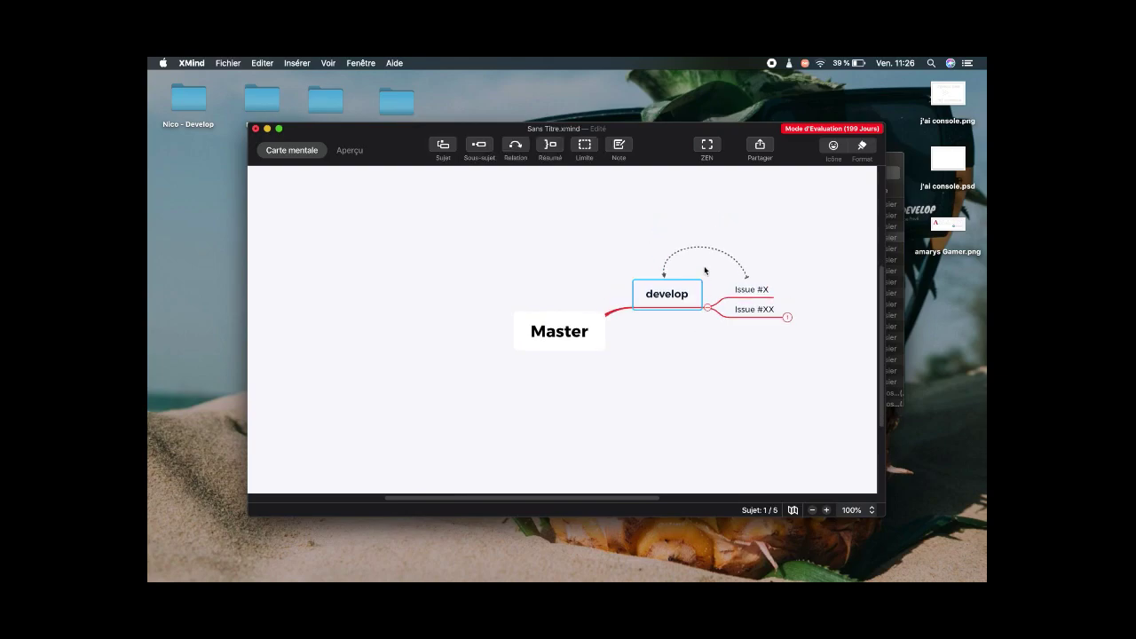
- Label the relation between Issue #X and develop "Pull request"
left_click(707, 253)
left_click(702, 249)
double_click(702, 248)
type("Pull request")
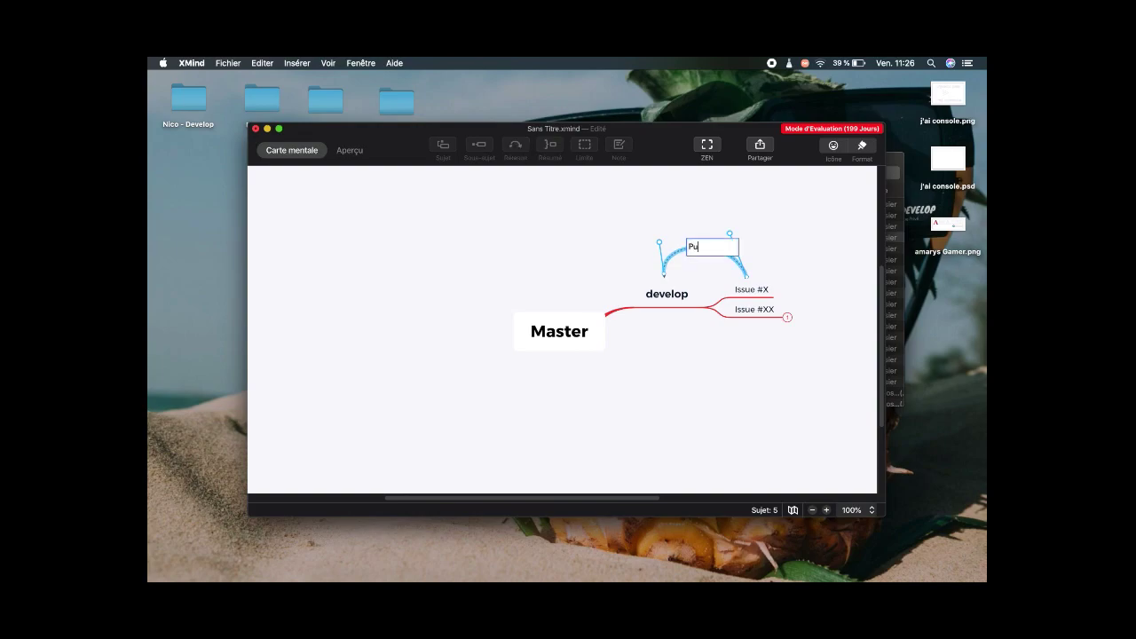
left_click(563, 233)
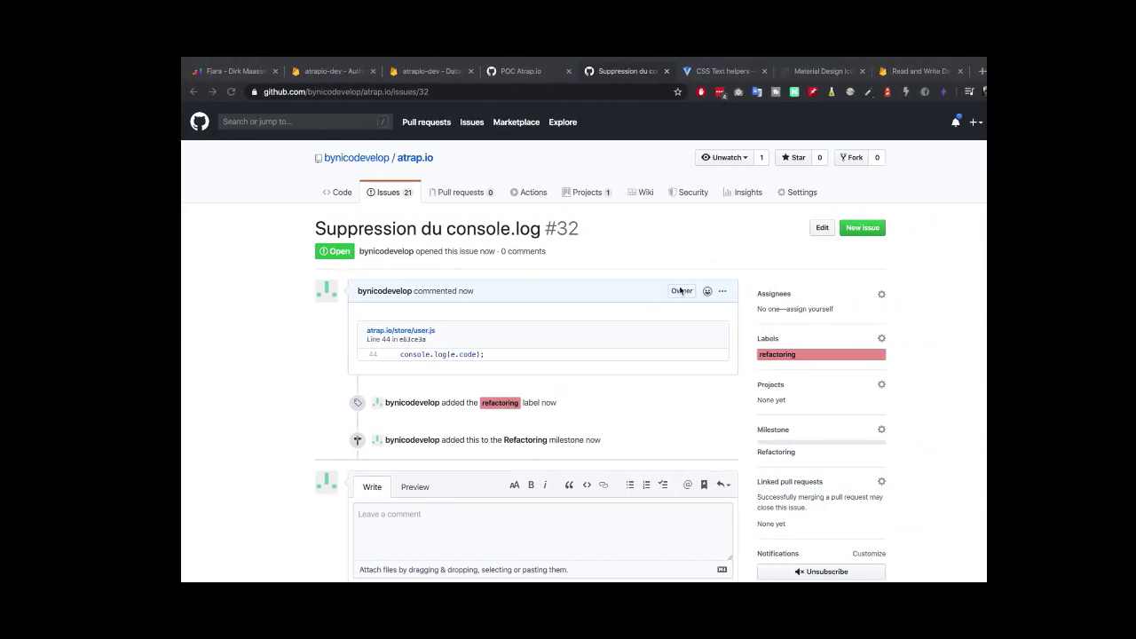
- In the atrap.io repository on GitHub, start a new pull request with develop as the base branch
left_click(426, 197)
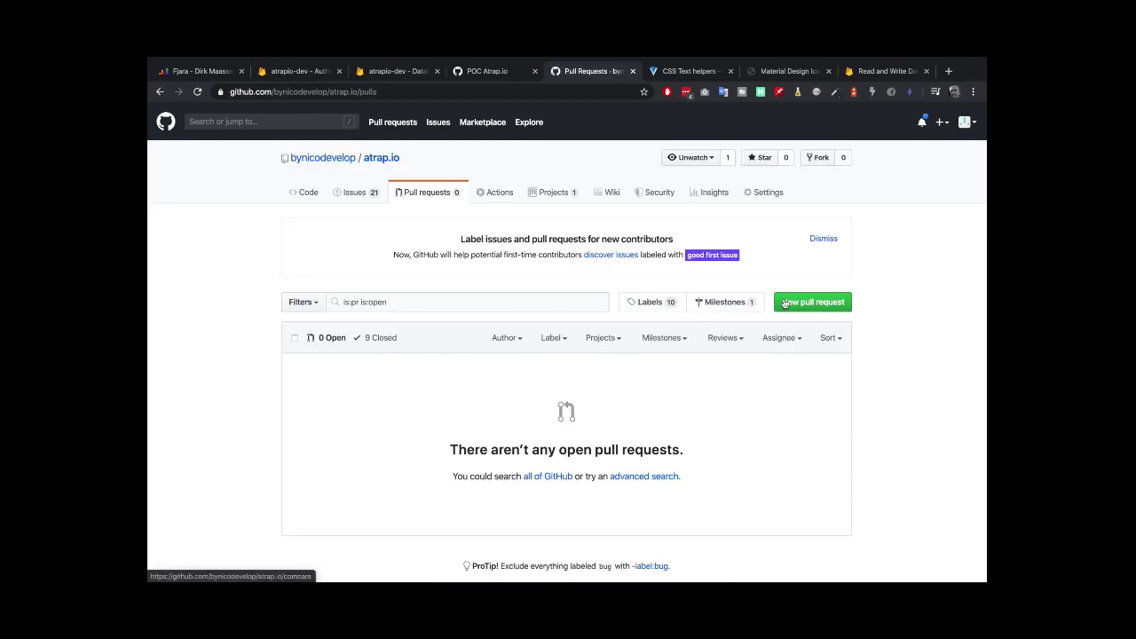
left_click(812, 302)
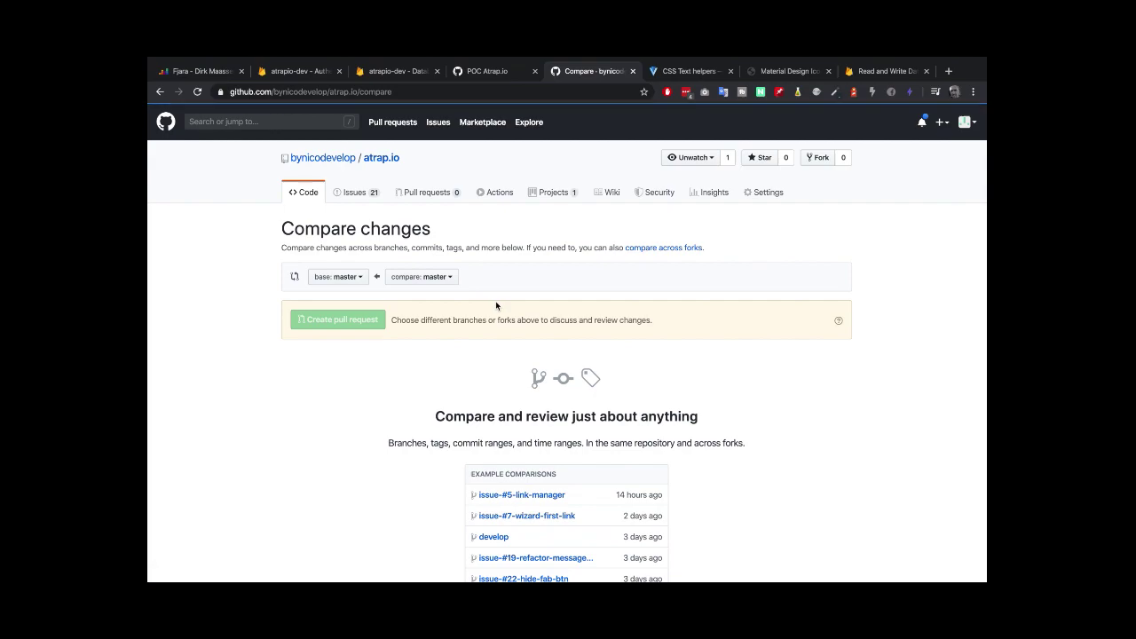
scroll(461, 370, "down", 2)
left_click(340, 196)
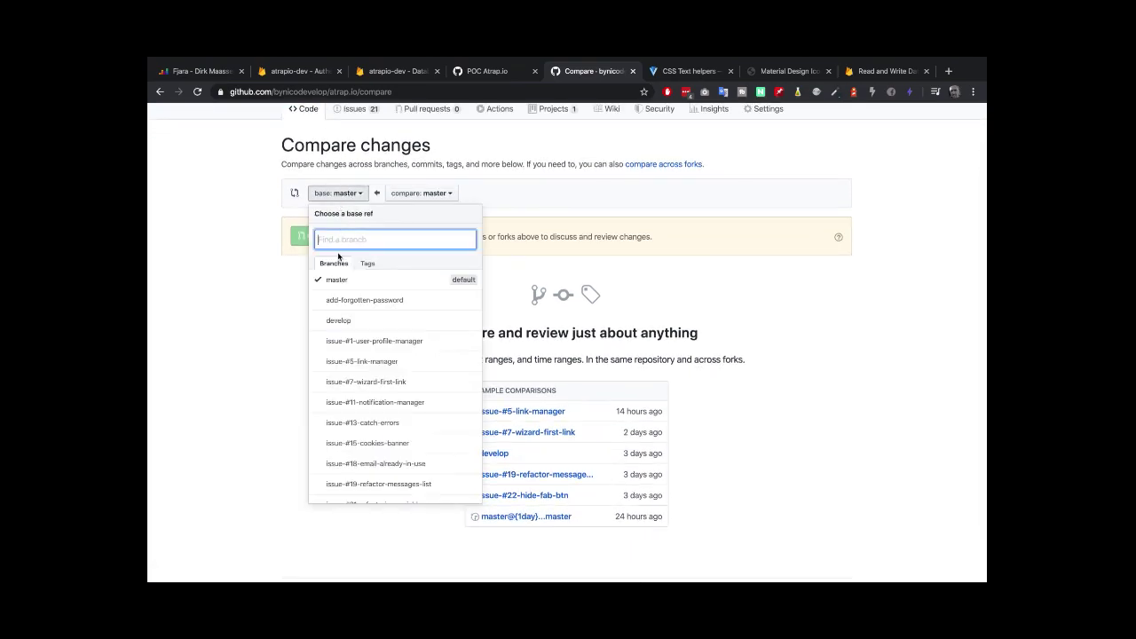
left_click(337, 322)
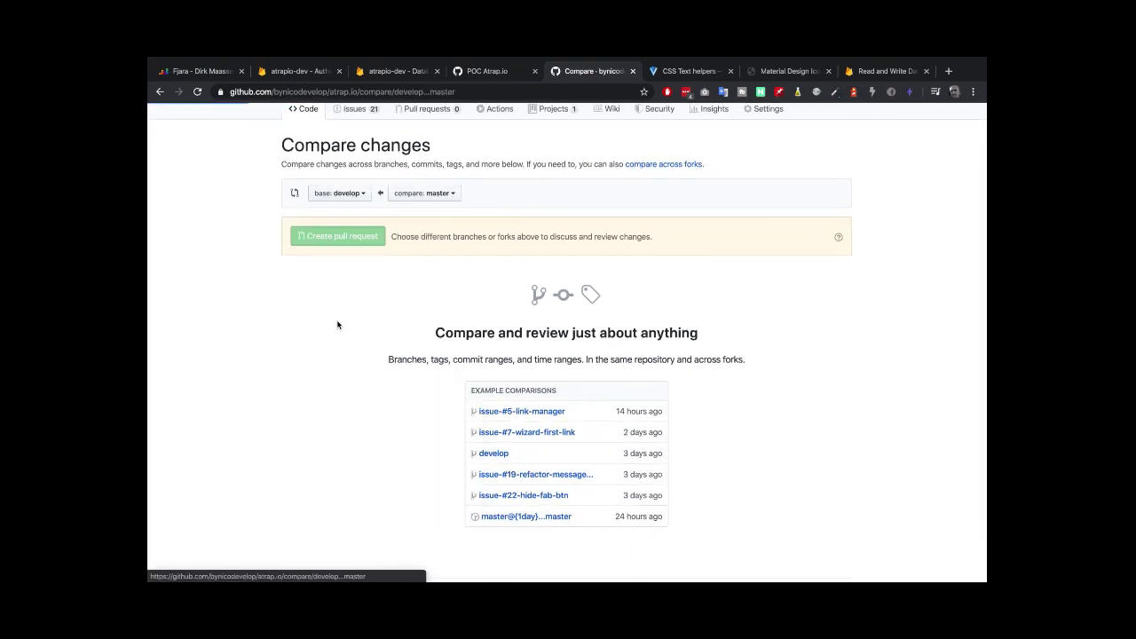
- Set the pull request's compare branch to issue-#7-wizard-first-link
left_click(424, 192)
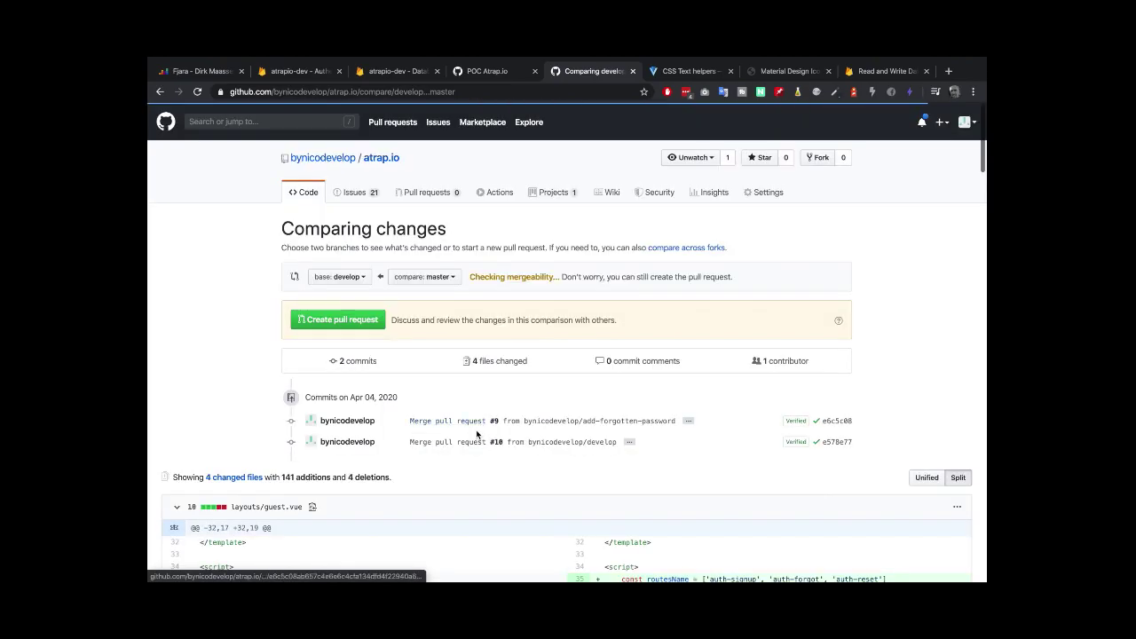
left_click(435, 257)
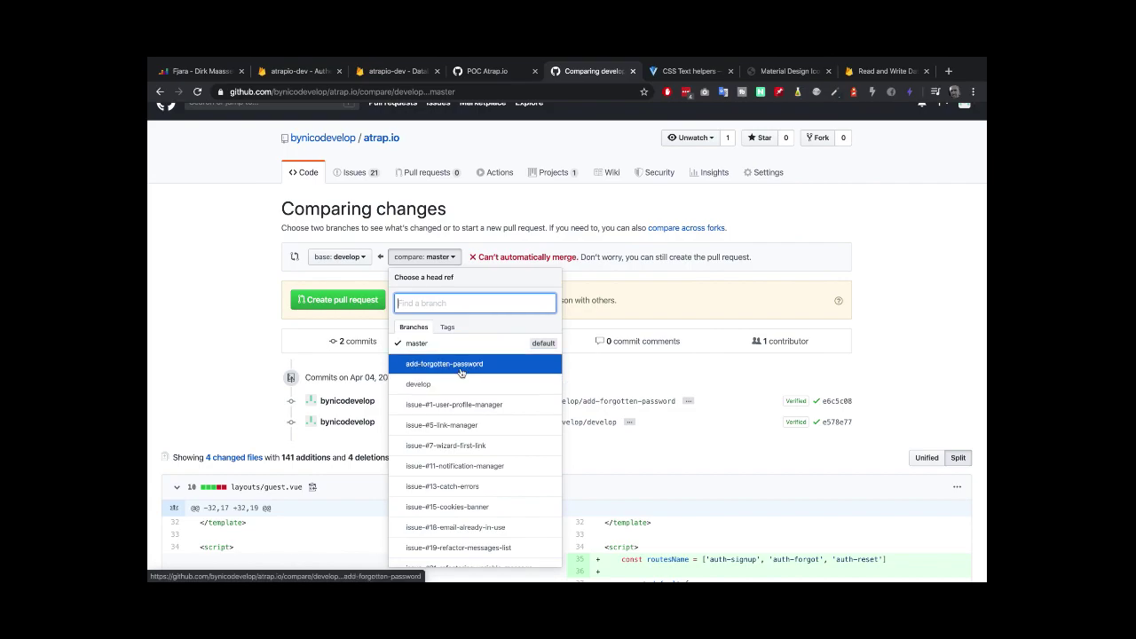
scroll(466, 462, "down", 1)
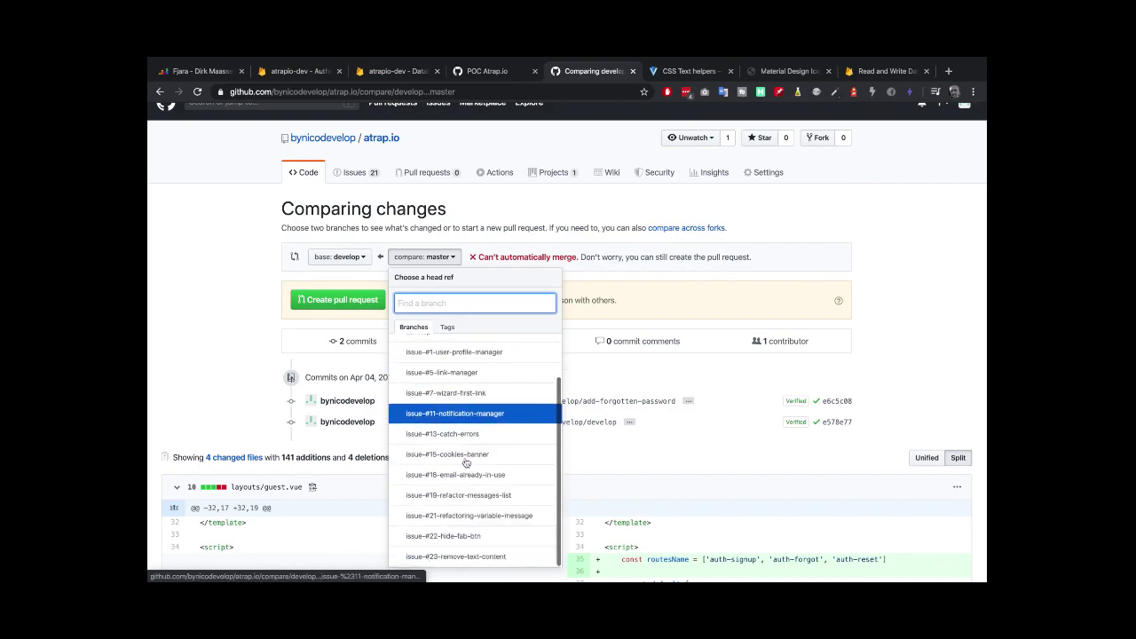
left_click(445, 394)
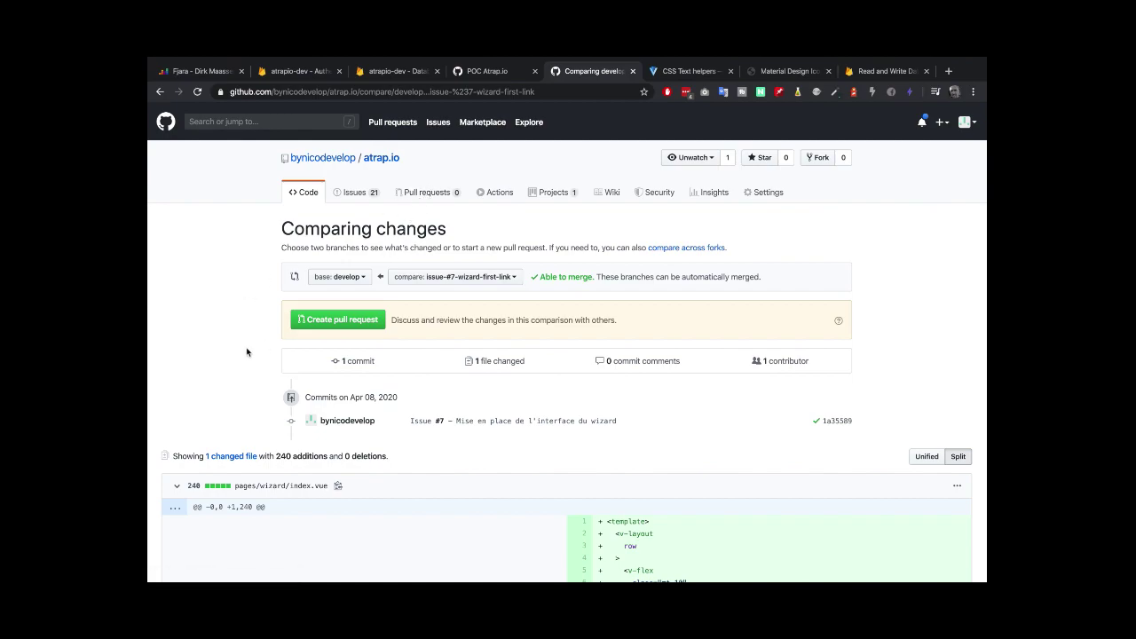
- Review the branch comparison and the added code in pages/wizard/index.vue, highlighting line 18, and return to the comparison summary
scroll(245, 351, "down", 4)
scroll(309, 235, "up", 3)
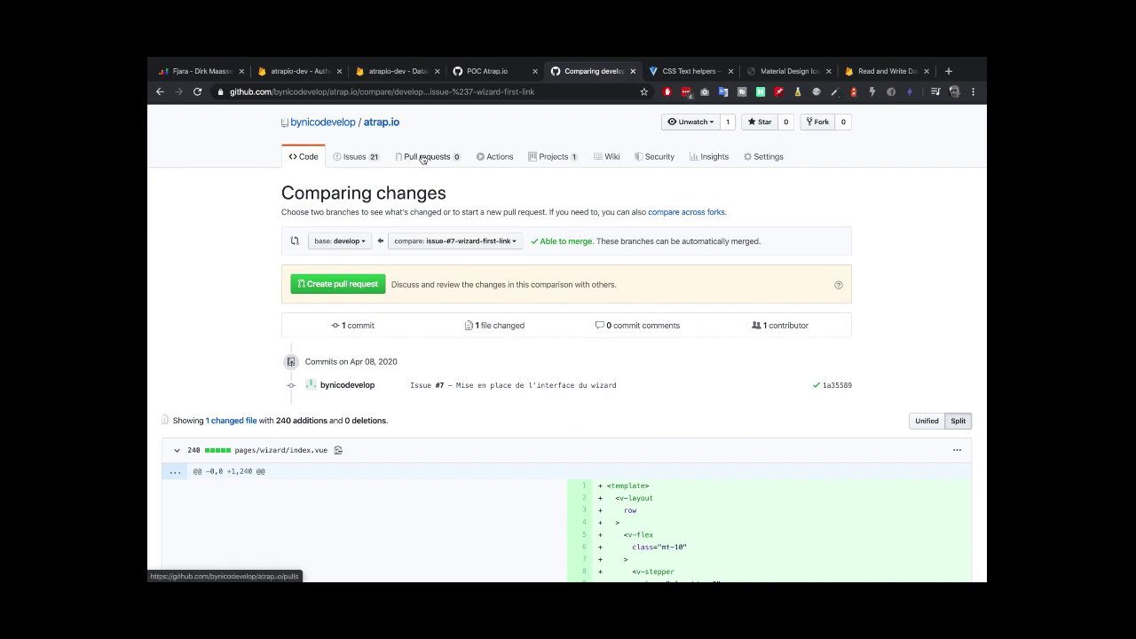
scroll(448, 455, "down", 3)
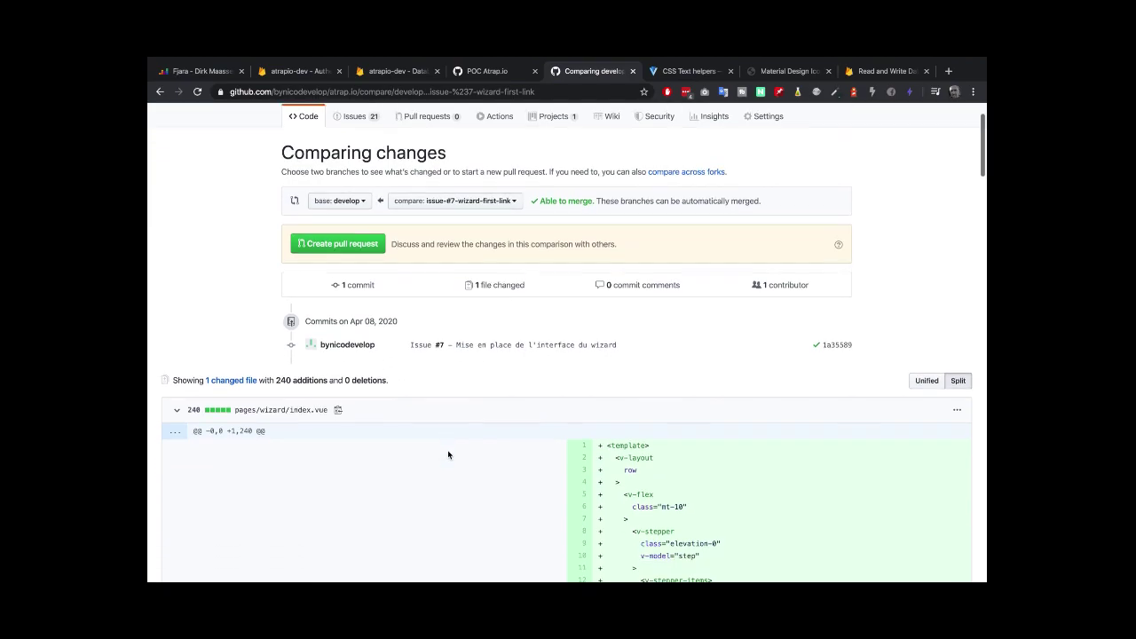
scroll(448, 454, "down", 5)
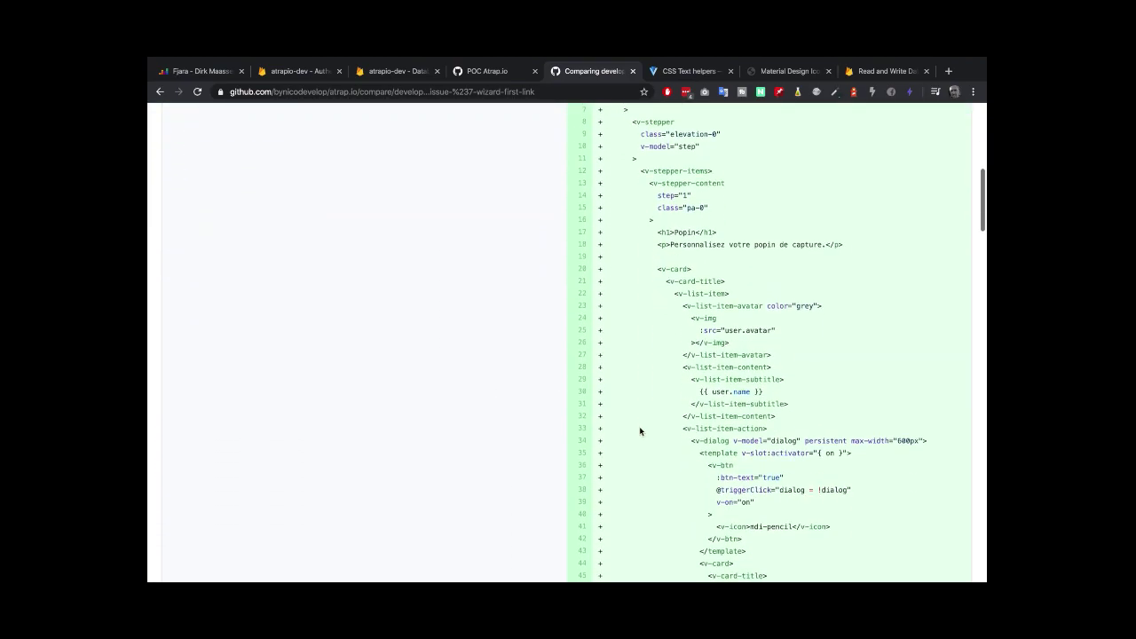
scroll(735, 256, "down", 3)
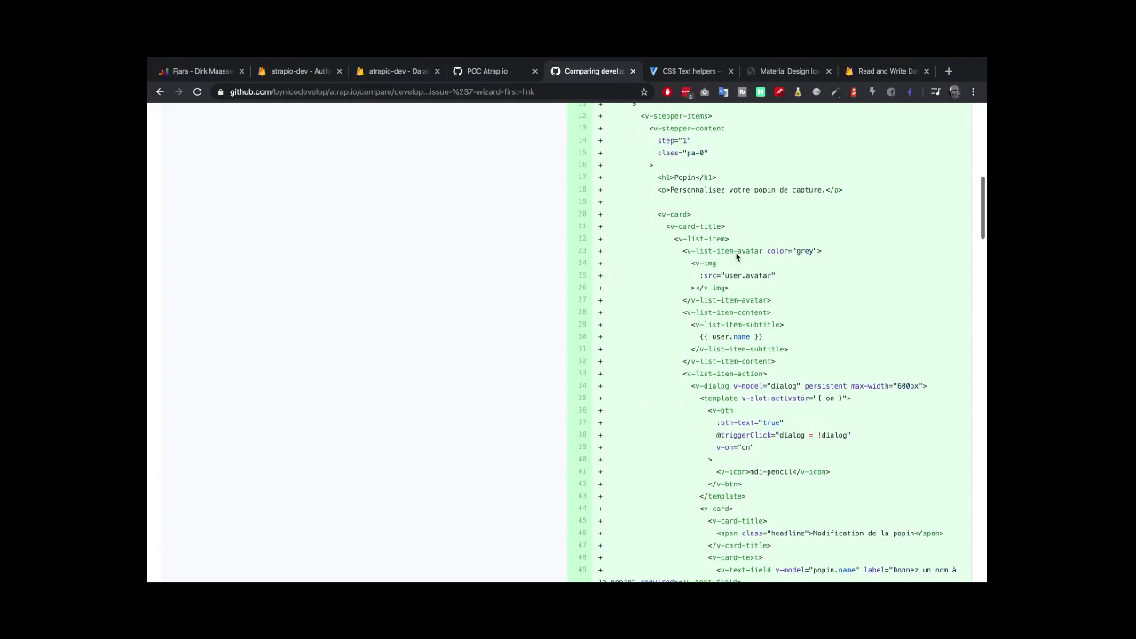
scroll(631, 223, "up", 3)
left_click(583, 240)
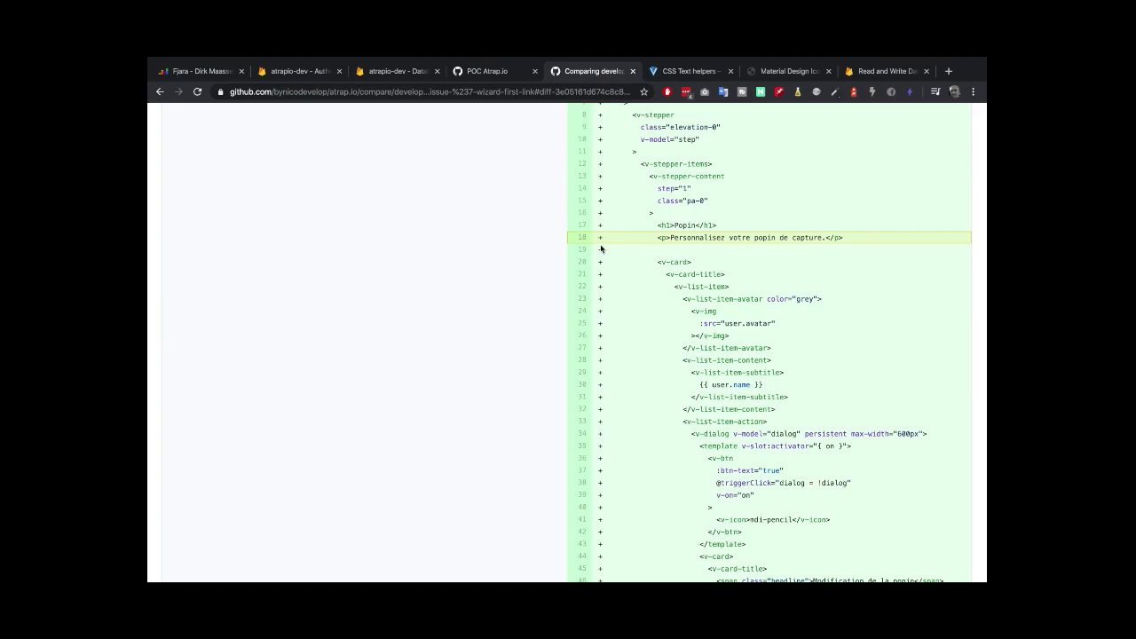
scroll(628, 326, "down", 20)
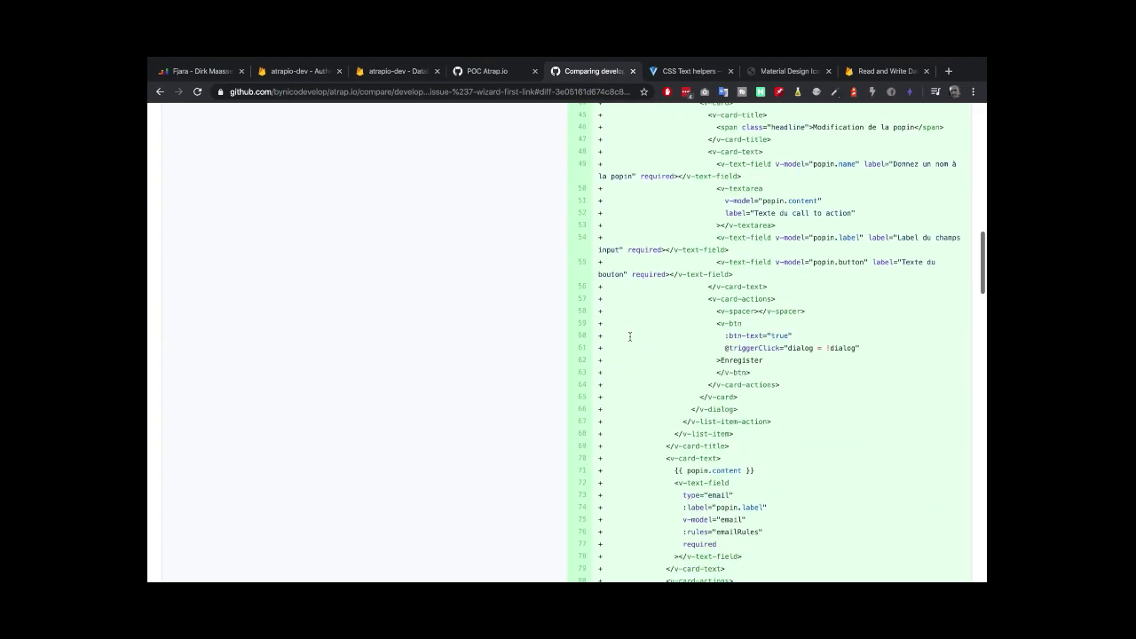
scroll(629, 336, "up", 20)
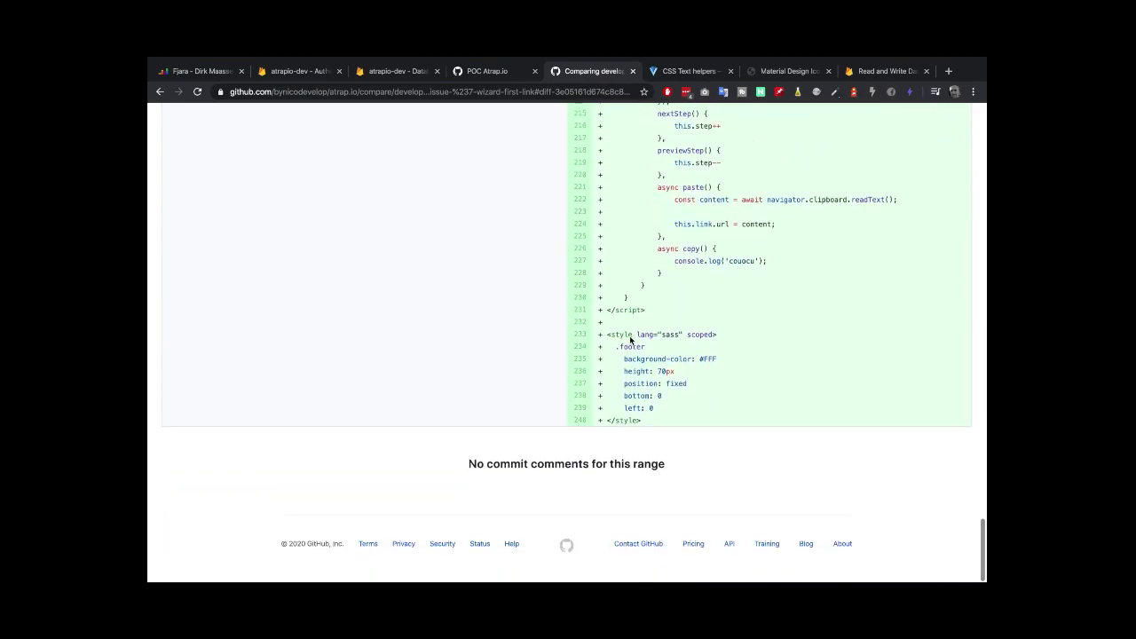
scroll(629, 336, "up", 10)
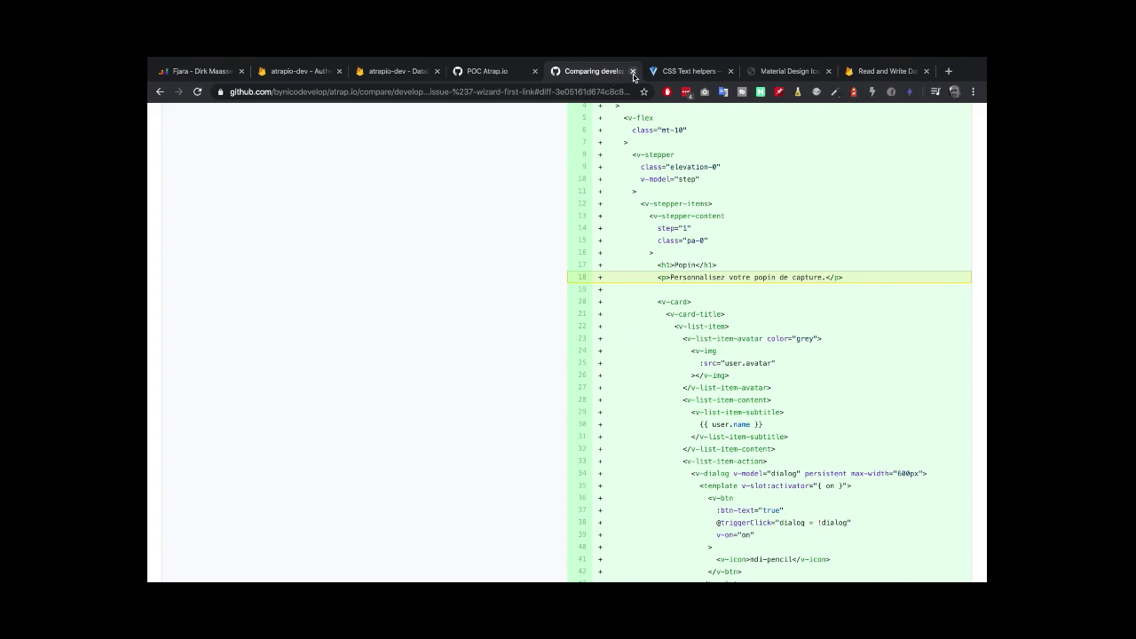
scroll(436, 223, "up", 5)
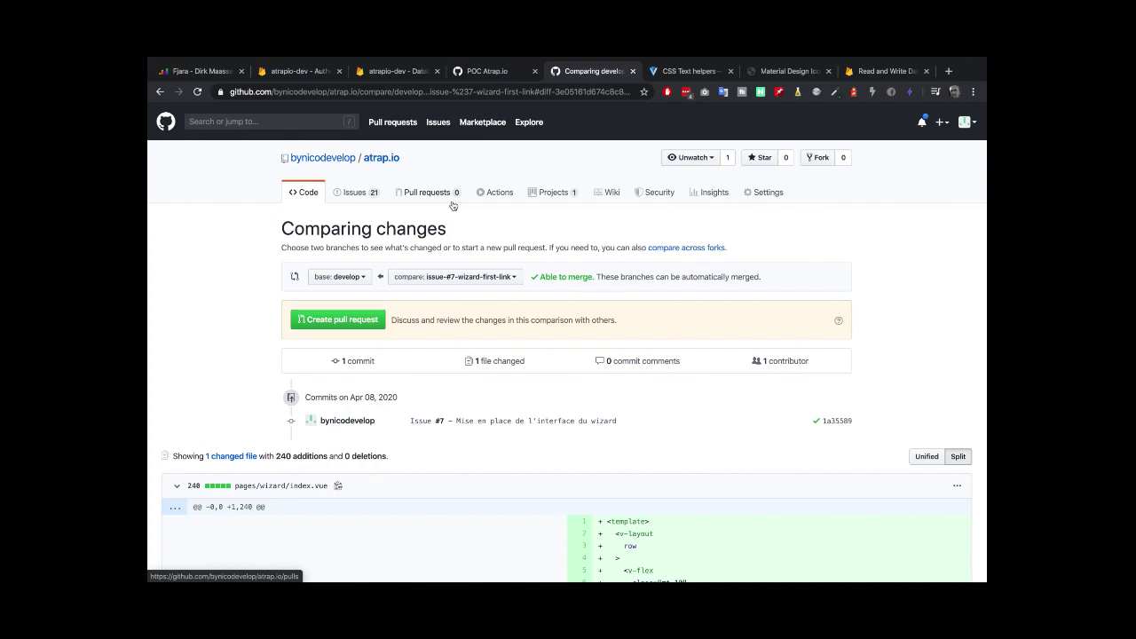
- Open the repository's code overview and read the README's Build Setup, Firebase and Travis sections, highlighting the build and Firebase commands
left_click(300, 195)
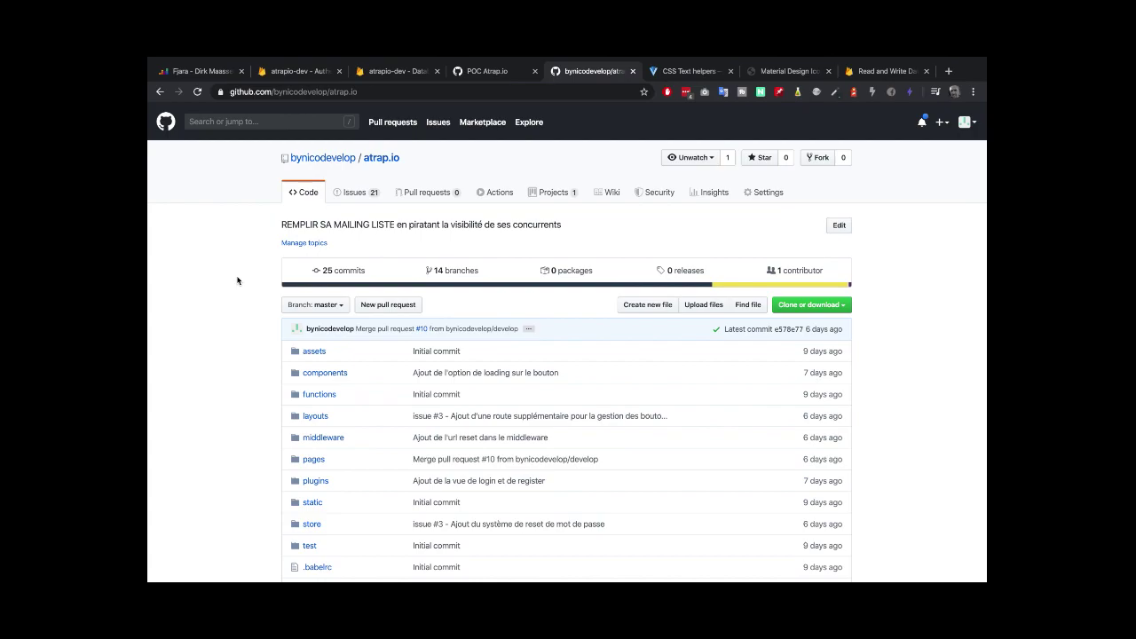
scroll(237, 281, "down", 10)
scroll(240, 302, "down", 3)
scroll(414, 341, "up", 5)
scroll(413, 329, "down", 4)
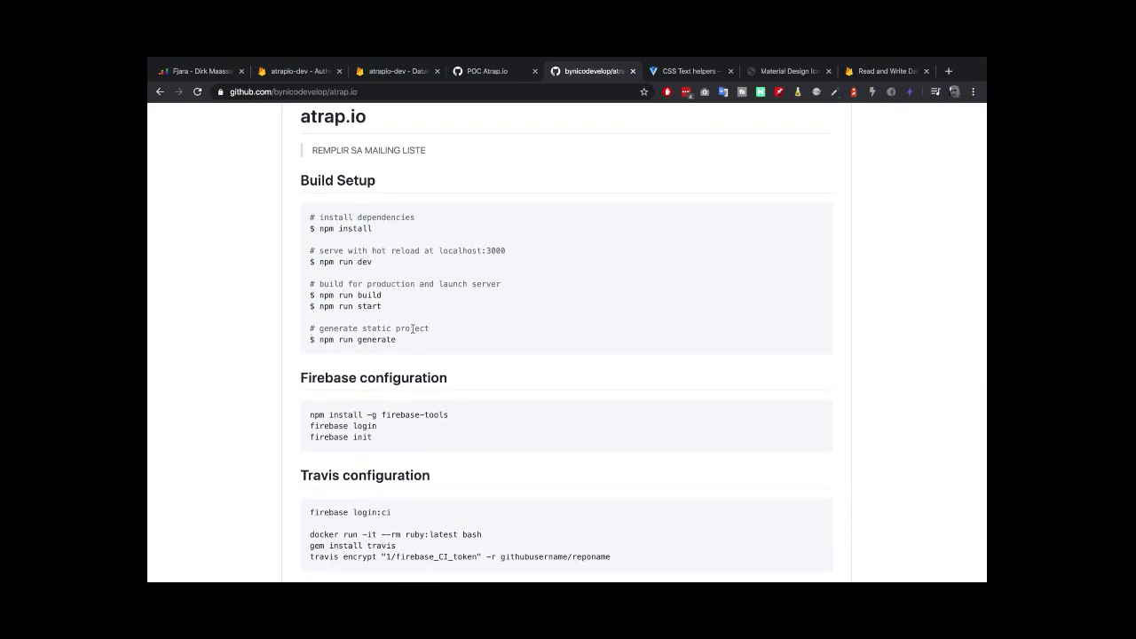
left_click_drag(310, 218, 435, 355)
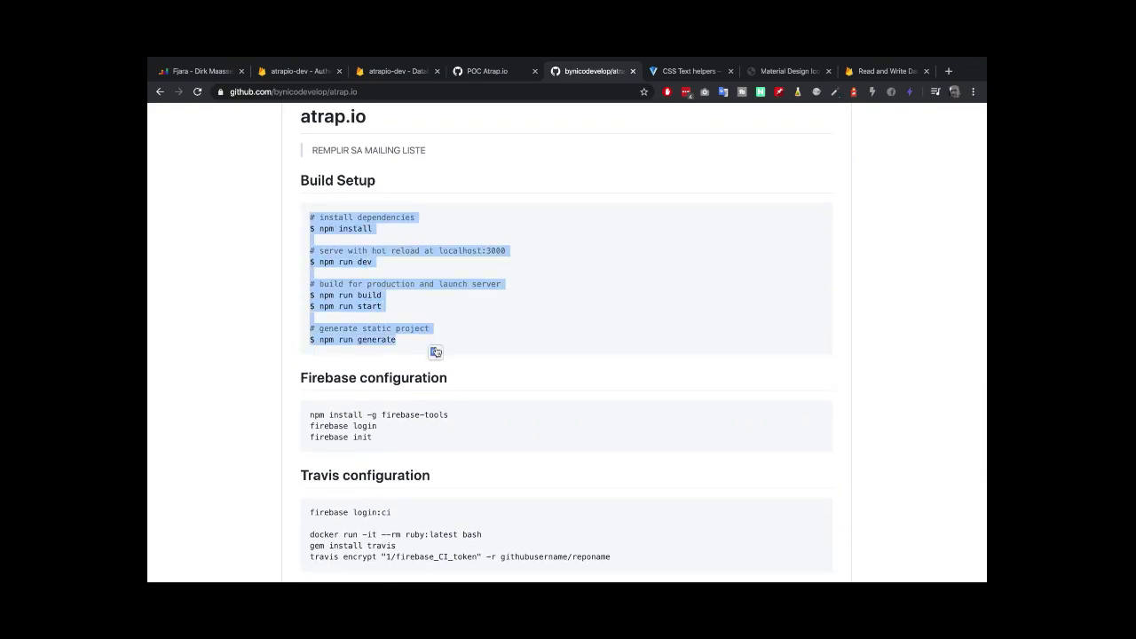
scroll(430, 346, "down", 2)
scroll(334, 359, "down", 1)
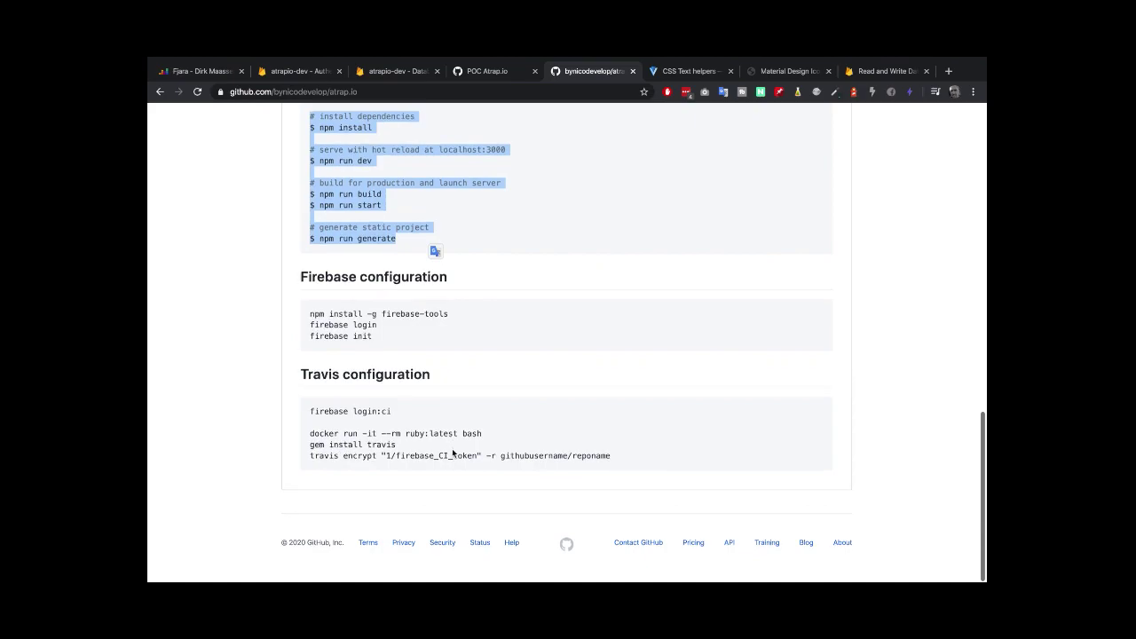
left_click_drag(310, 315, 376, 341)
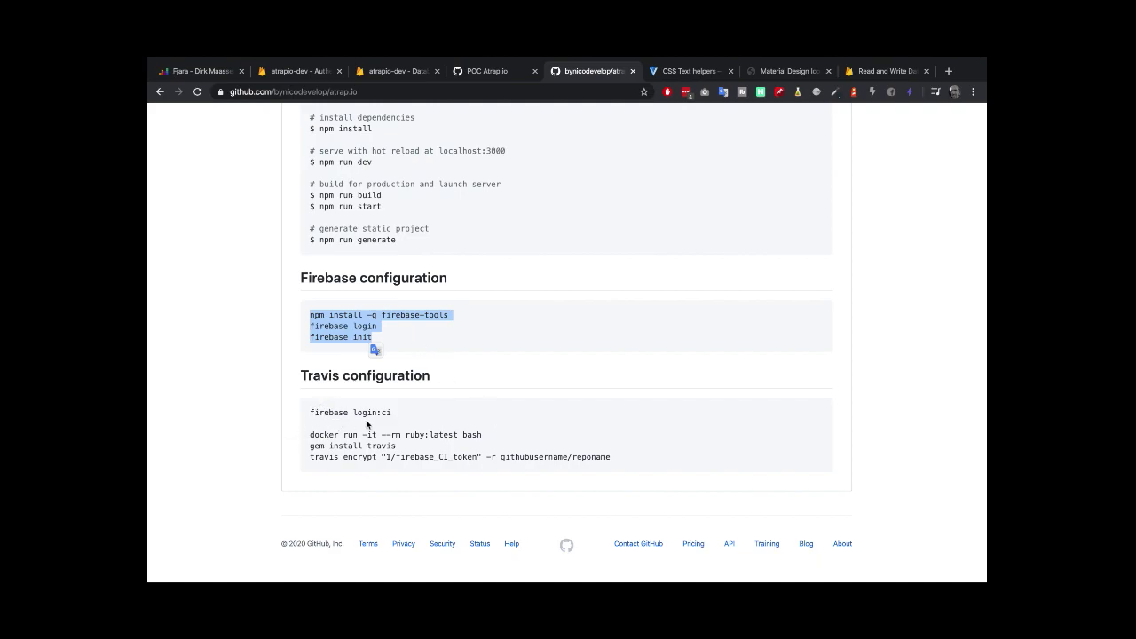
scroll(412, 436, "up", 5)
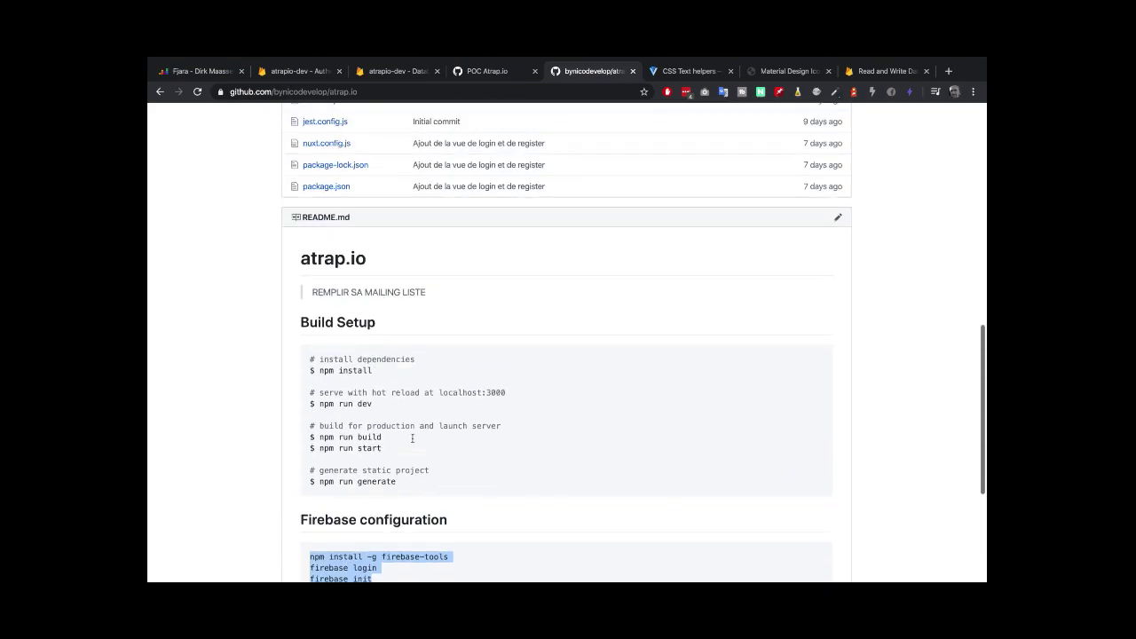
scroll(412, 436, "down", 5)
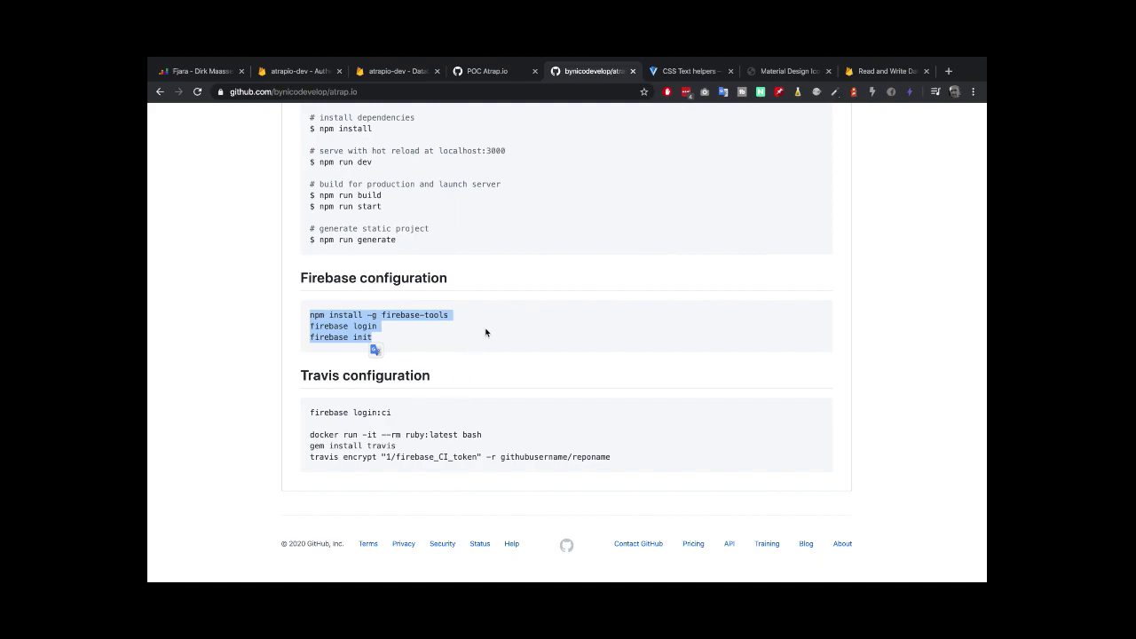
- Open .travis.yml from the repository's file list and examine its build and deploy configuration
scroll(489, 326, "up", 12)
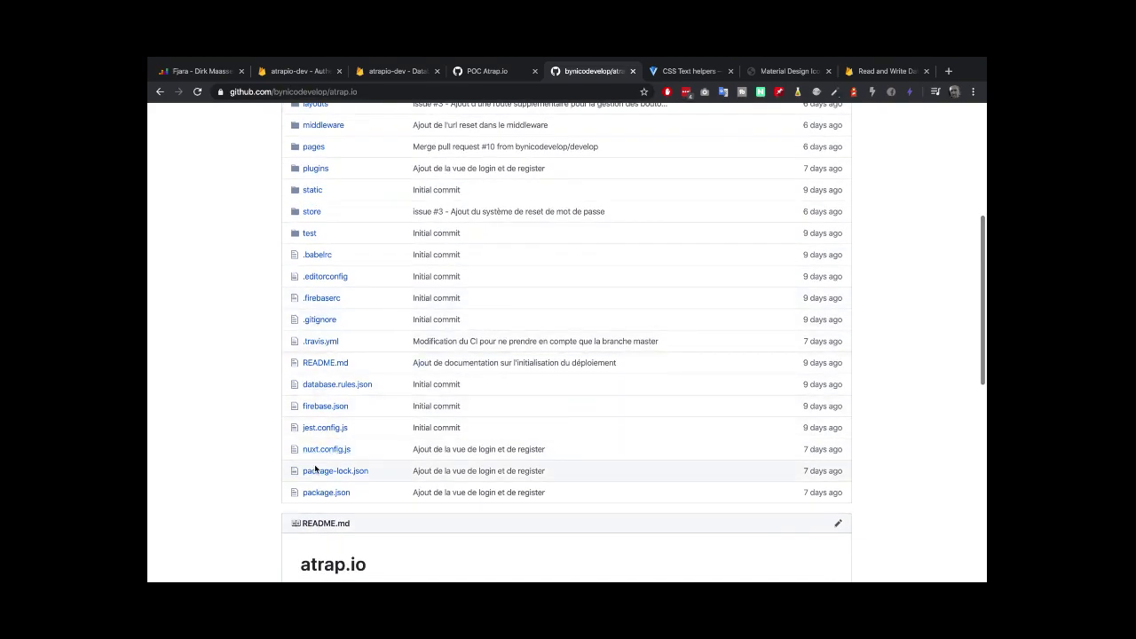
left_click(313, 346)
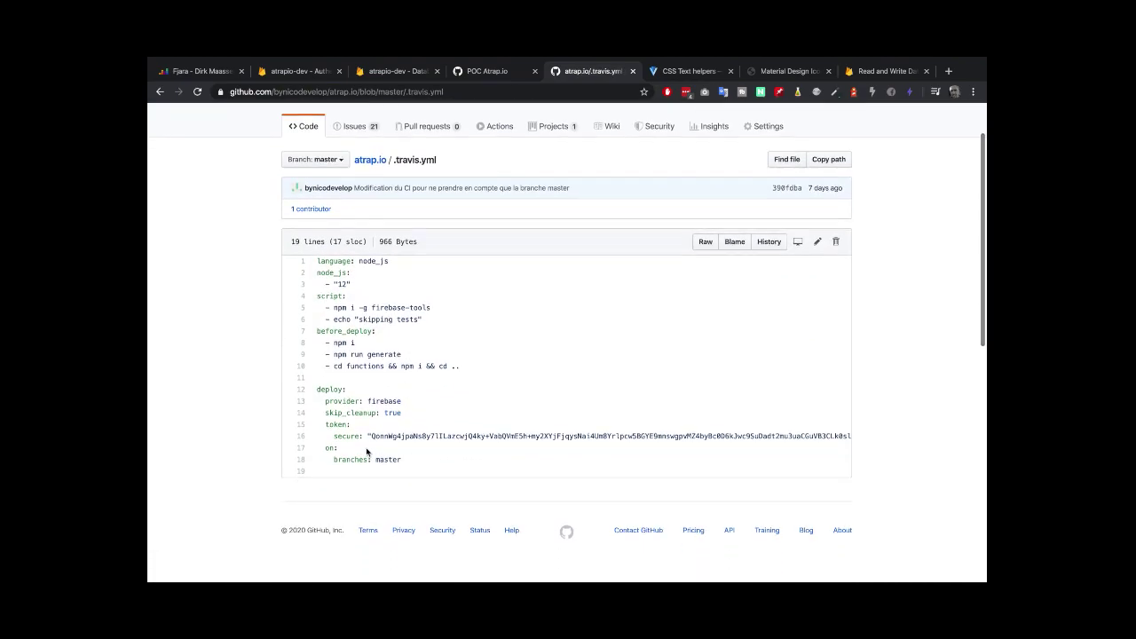
scroll(426, 426, "down", 1)
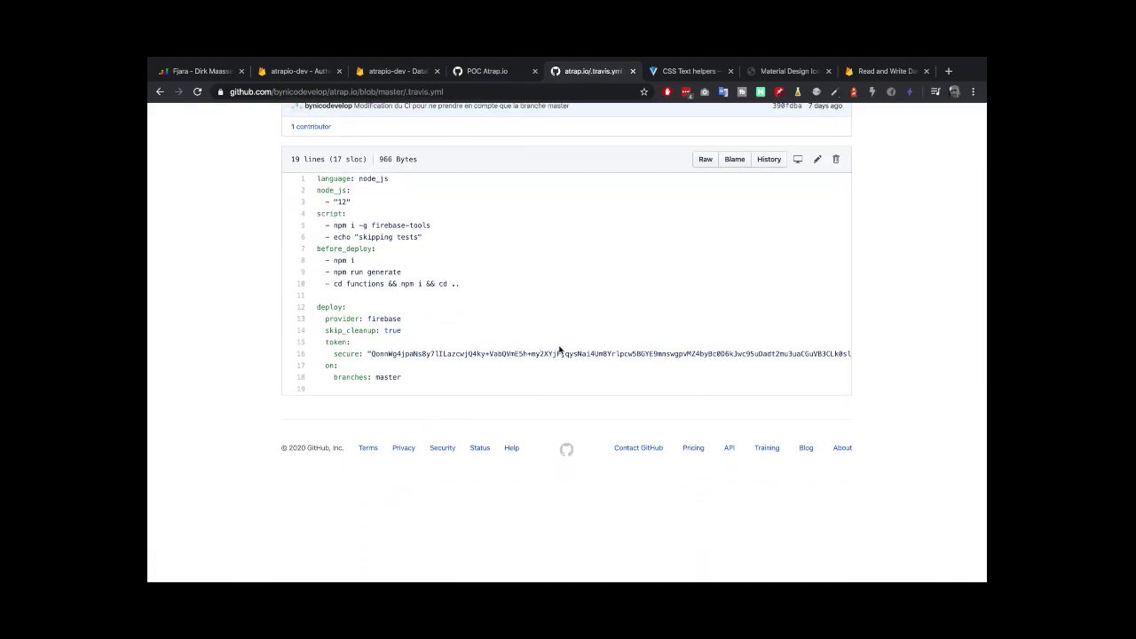
scroll(408, 319, "down", 1)
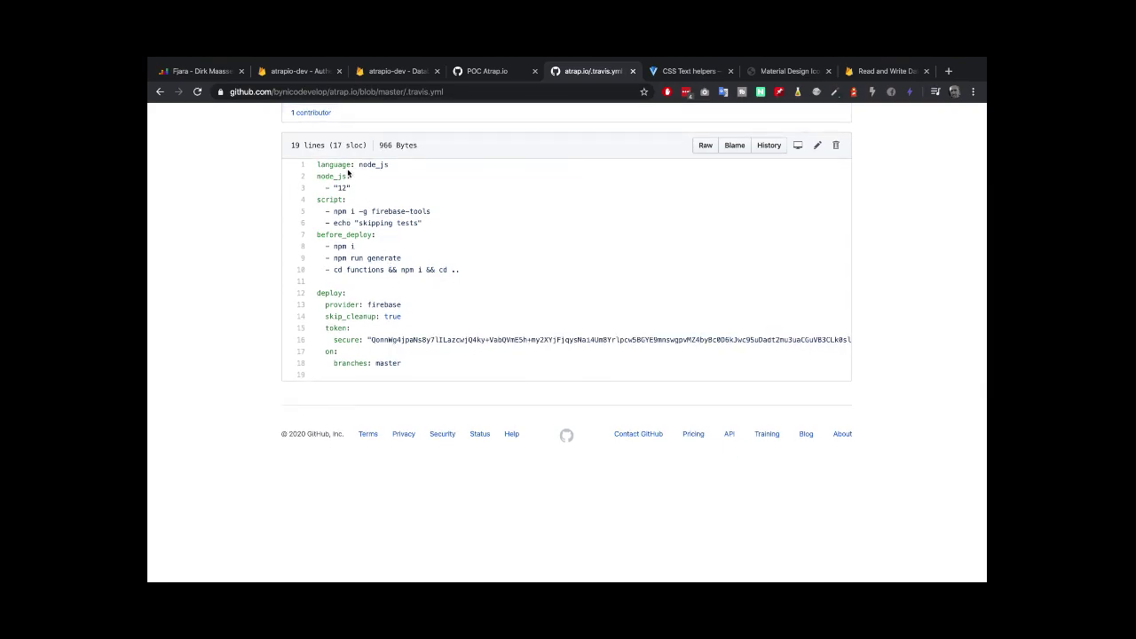
- Examine the Travis configuration in .travis.yml, highlighting lines 1 to 10, from the language setting through the before_deploy commands
scroll(326, 169, "up", 1)
left_click_drag(354, 173, 228, 350)
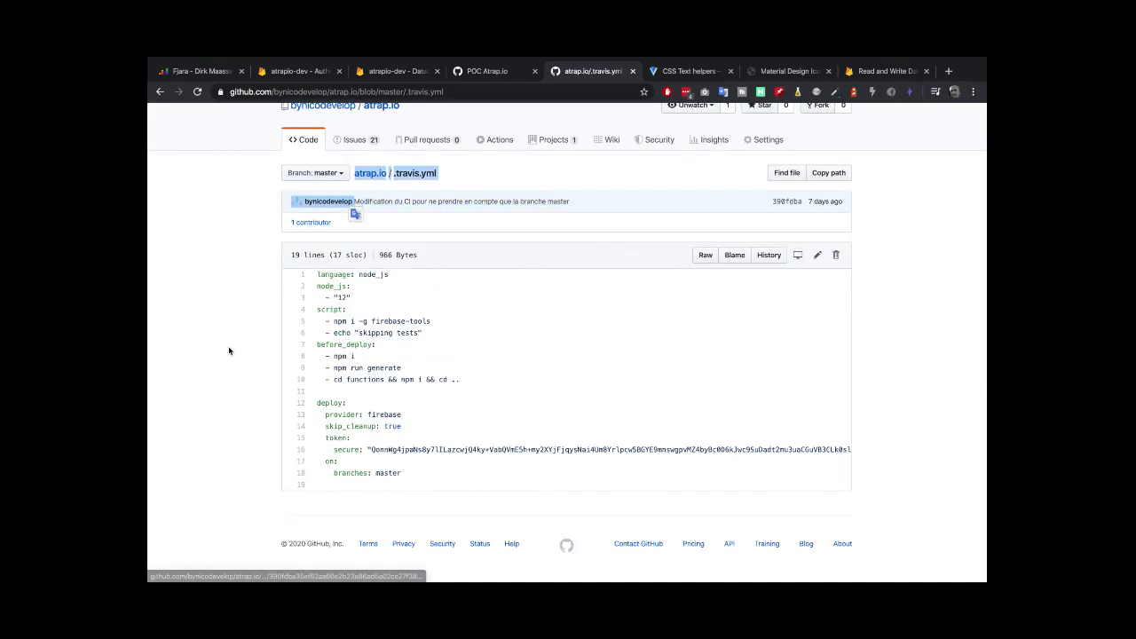
left_click(228, 350)
left_click_drag(317, 274, 458, 376)
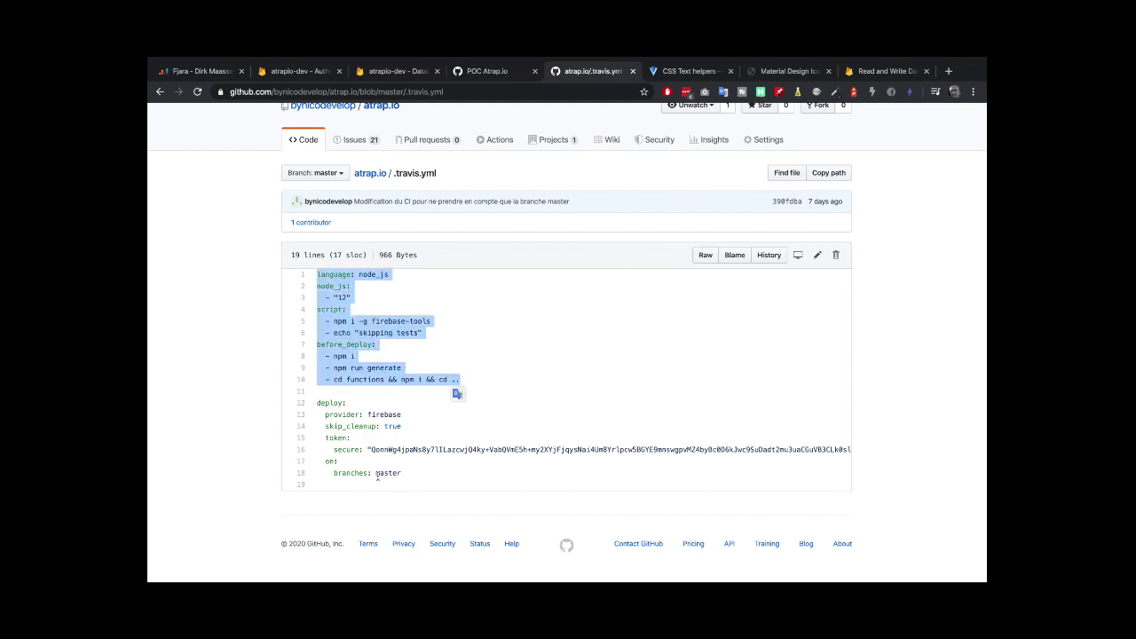
scroll(164, 412, "up", 1)
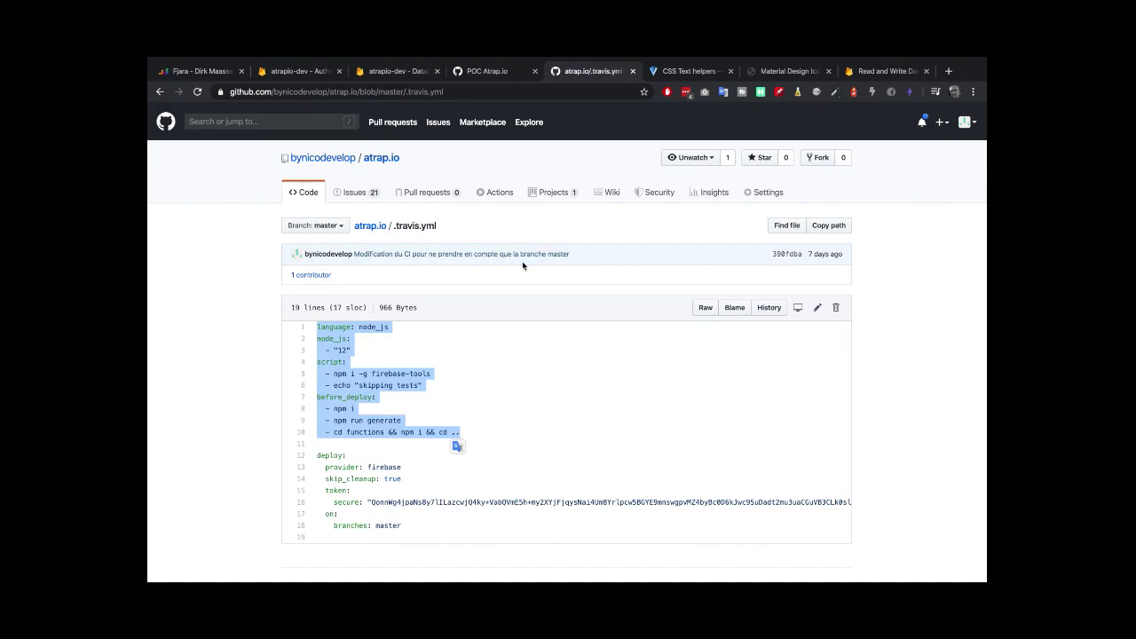
- Return to the repository's code overview and read the README's Firebase and Travis configuration sections
left_click(305, 197)
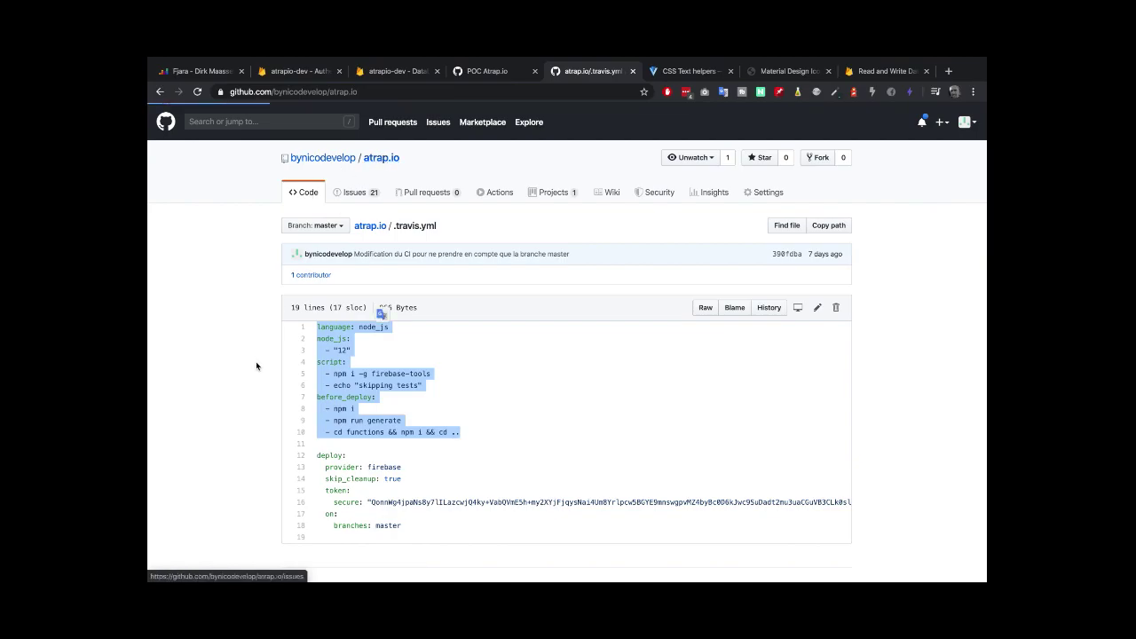
scroll(253, 374, "down", 2)
scroll(253, 380, "down", 15)
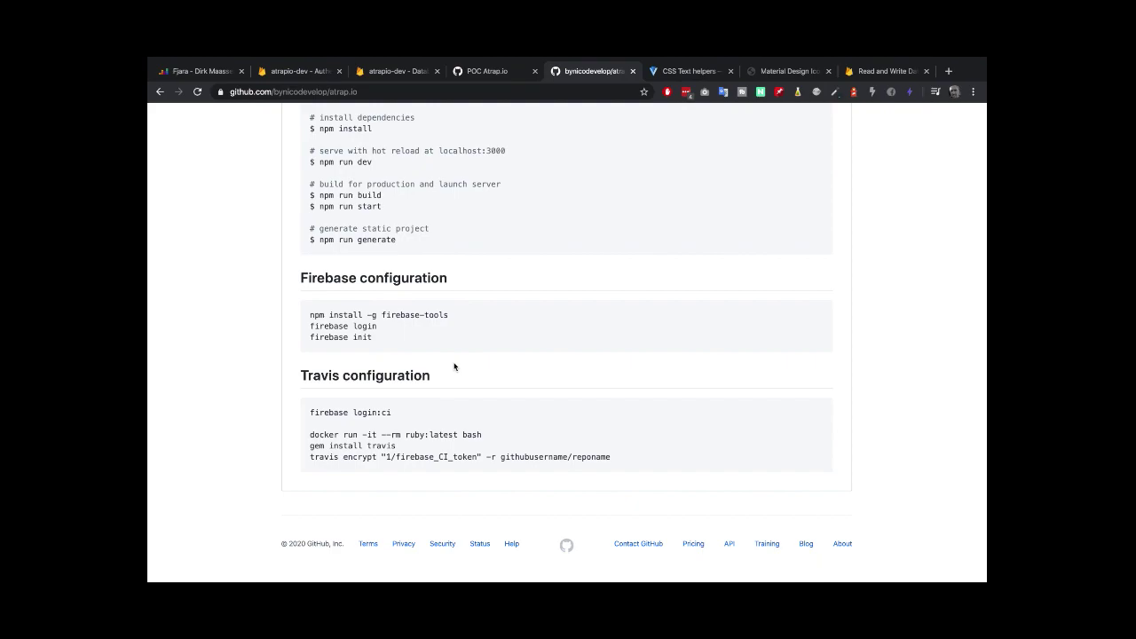
- Open the repository's wiki and highlight "atrap.io wiki" in its welcome heading
scroll(453, 367, "up", 15)
left_click(607, 195)
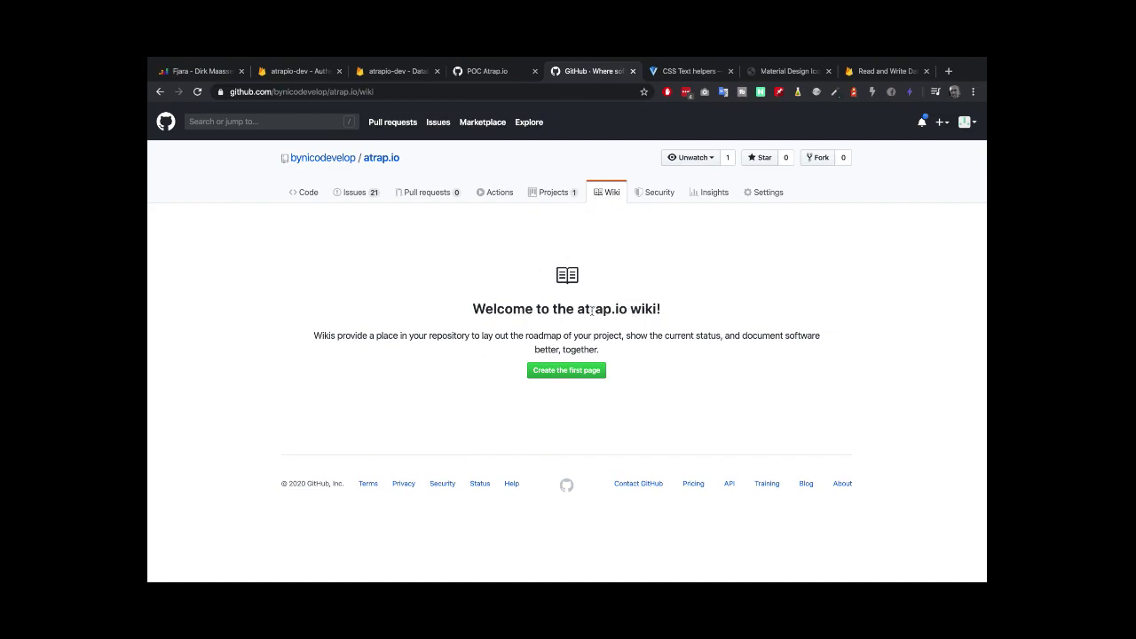
left_click_drag(577, 308, 659, 309)
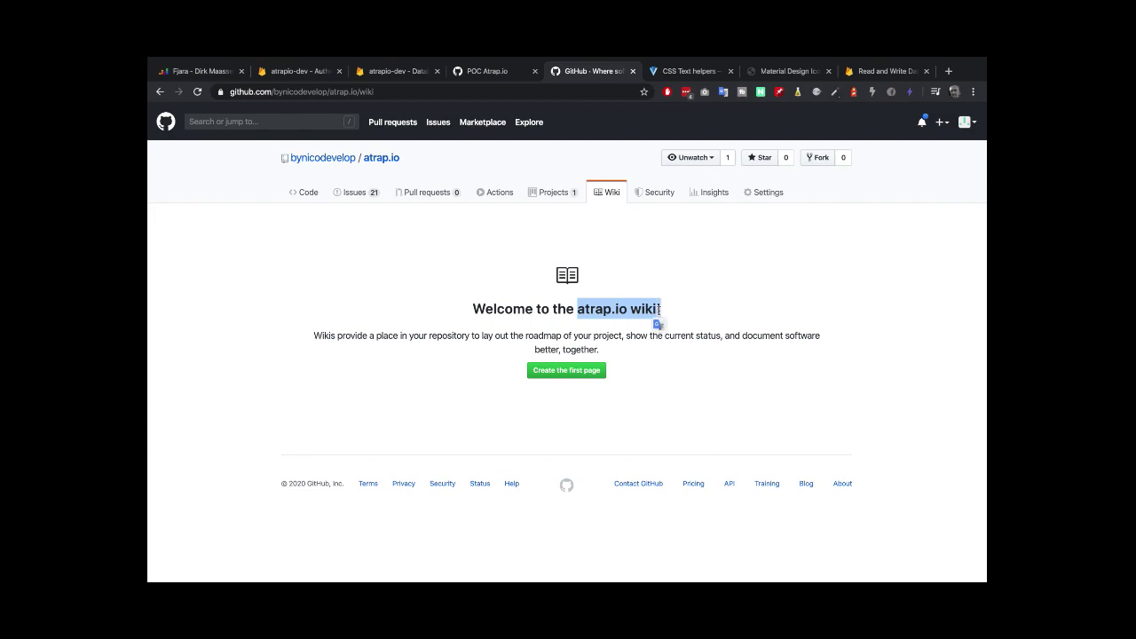
- Go back to the code overview and reread the README's Build Setup, Firebase and Travis sections, ending at the file list
left_click(304, 191)
scroll(245, 422, "down", 15)
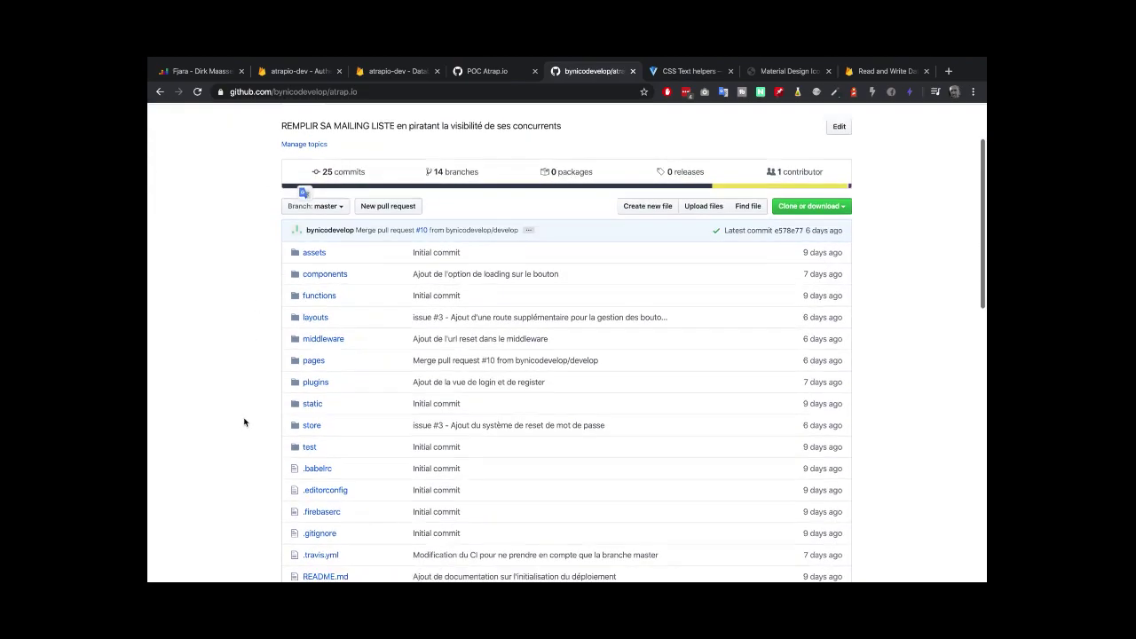
scroll(292, 373, "up", 3)
scroll(428, 357, "up", 3)
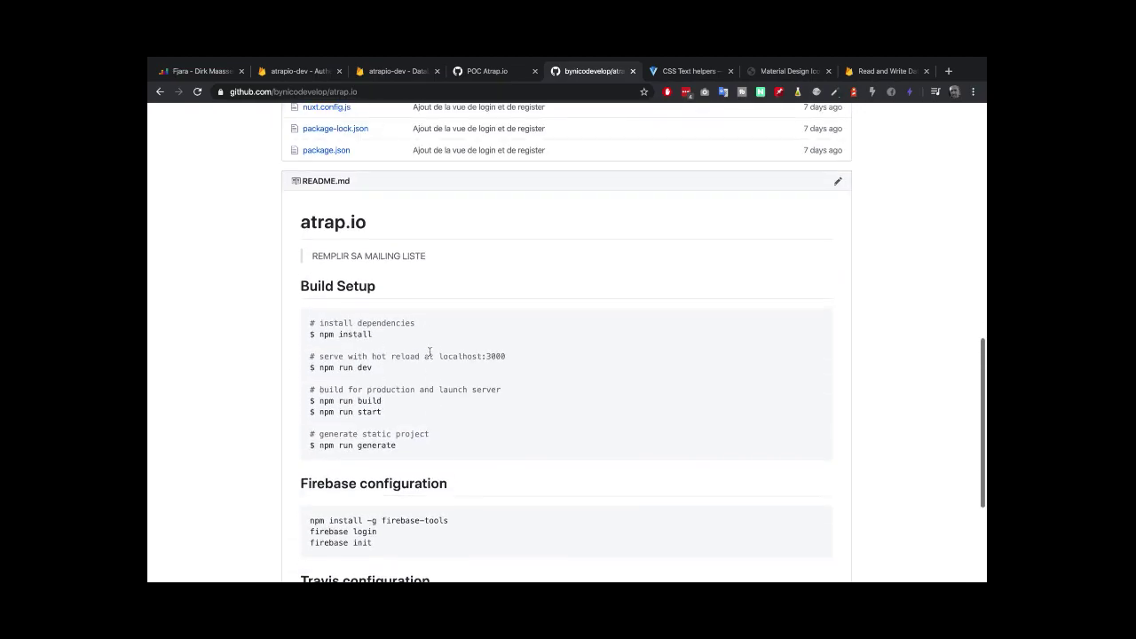
scroll(308, 411, "down", 2)
scroll(307, 411, "down", 1)
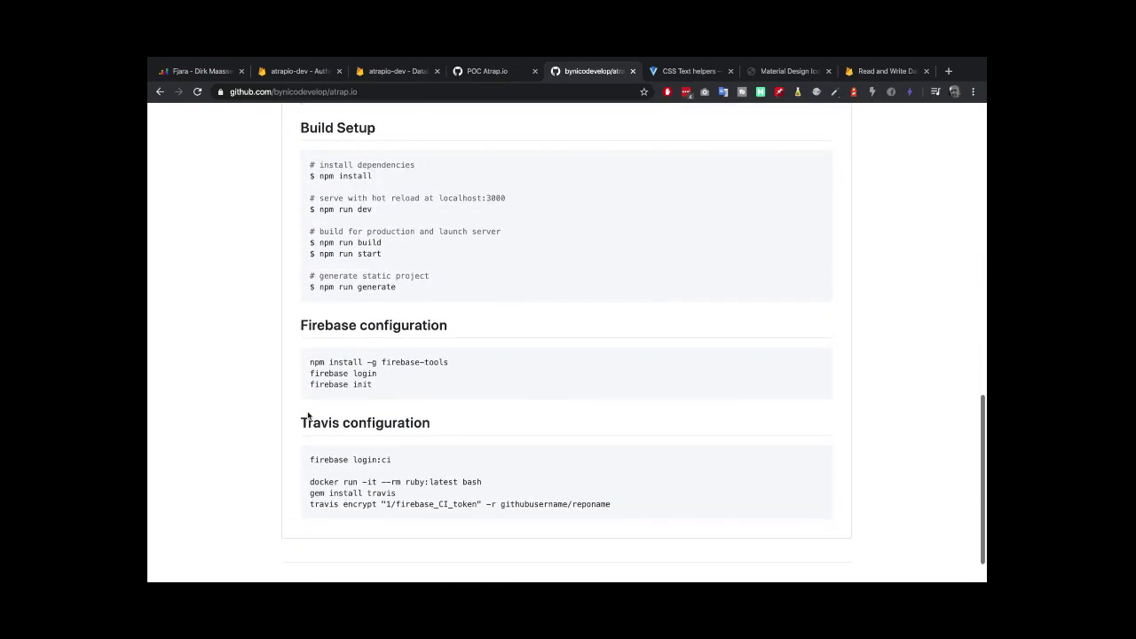
scroll(294, 464, "up", 3)
scroll(380, 414, "up", 3)
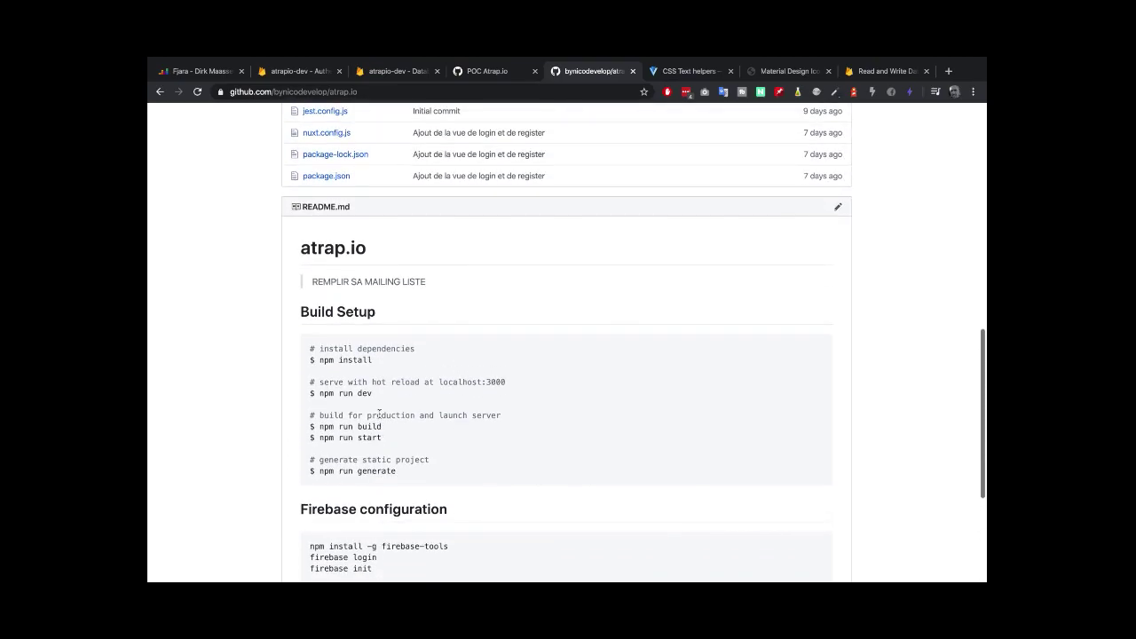
scroll(380, 417, "up", 10)
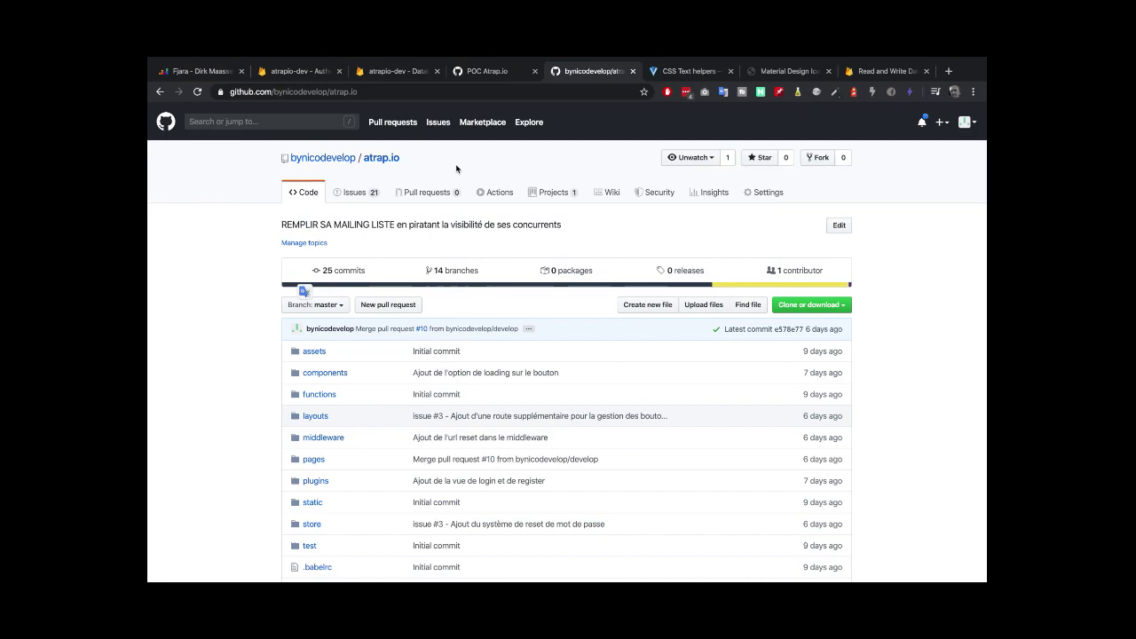
- Open the repository's GitHub Actions page and review the suggested workflow and the popular continuous integration workflows
left_click(496, 195)
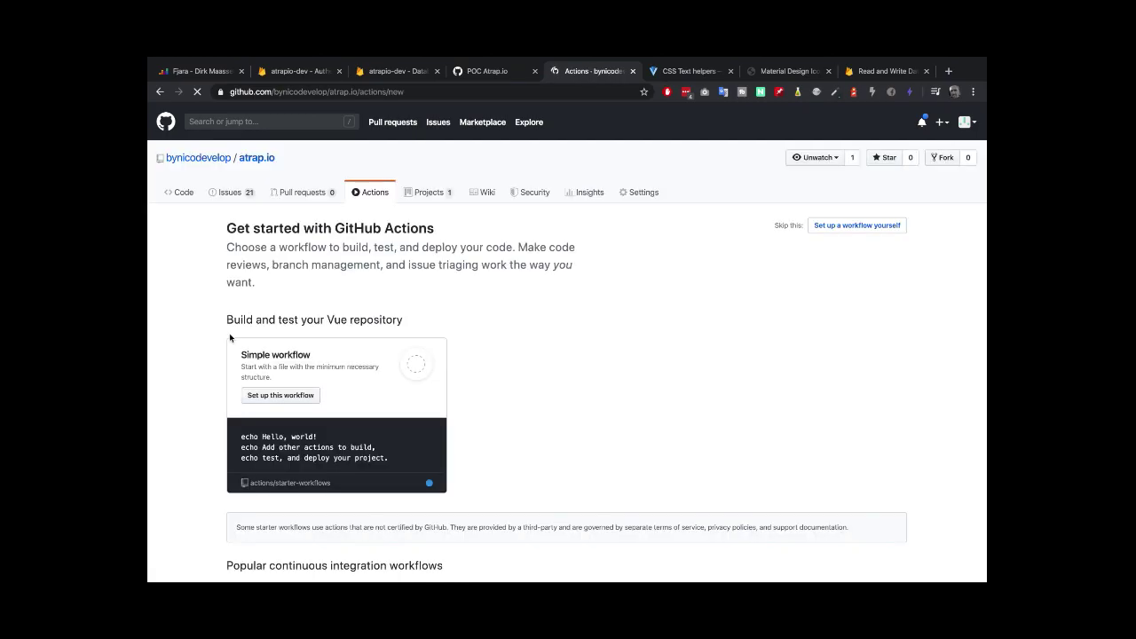
scroll(229, 338, "down", 1)
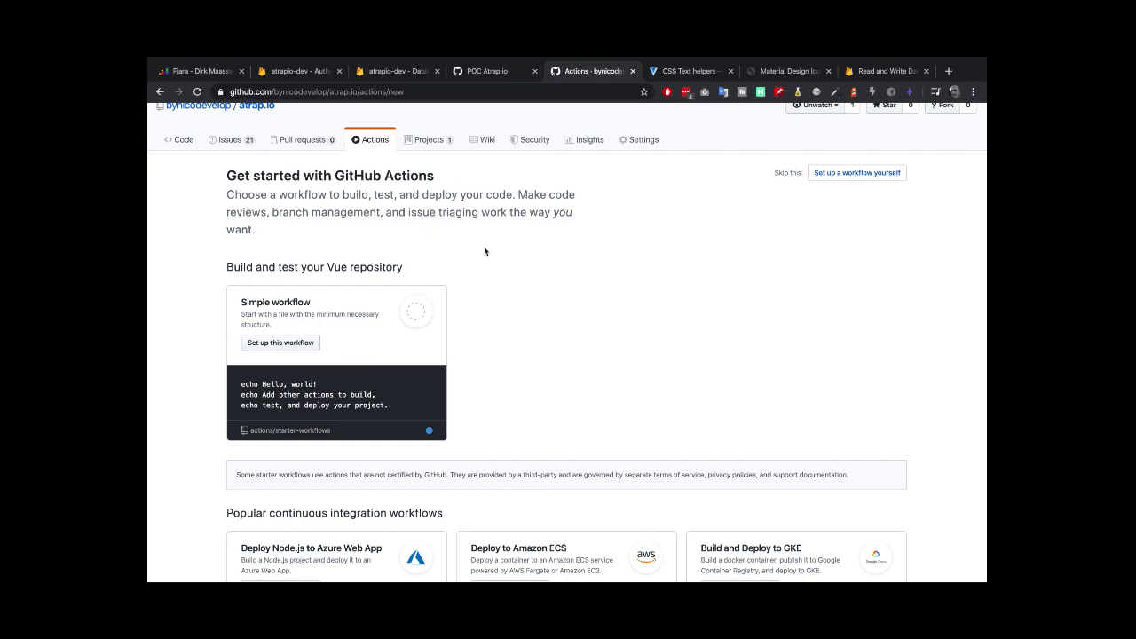
scroll(483, 251, "up", 1)
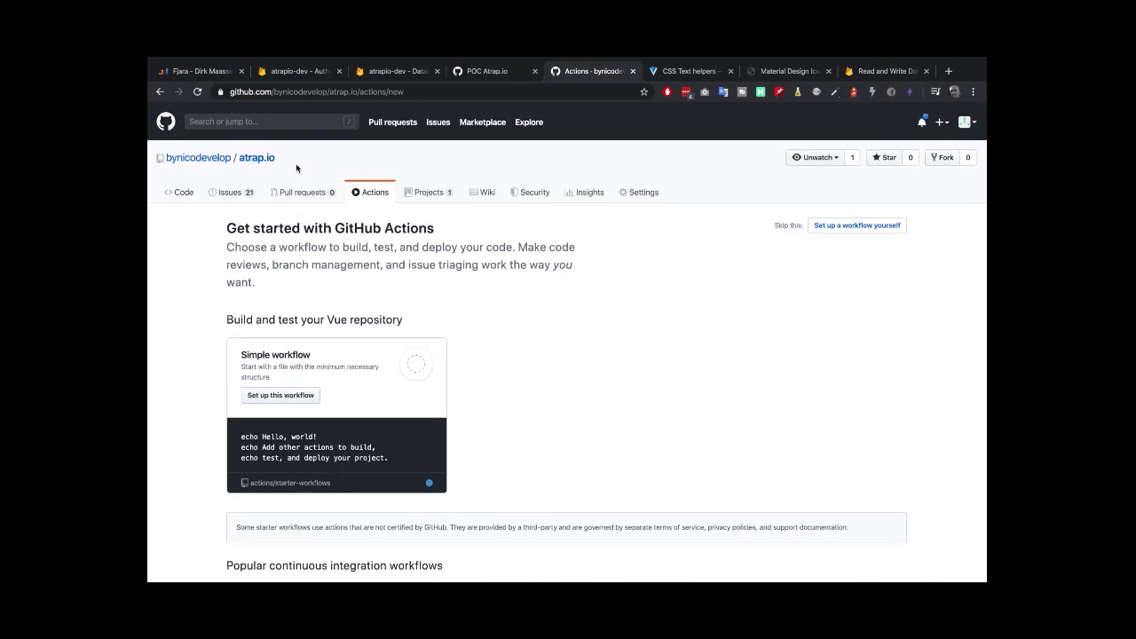
scroll(525, 311, "down", 3)
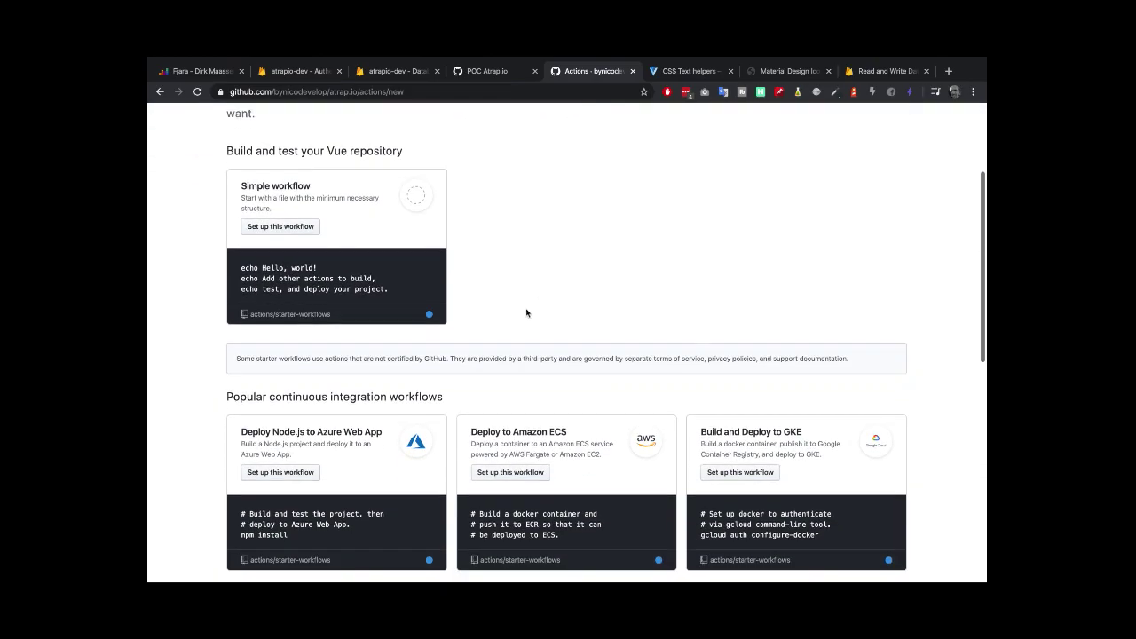
scroll(570, 296, "down", 4)
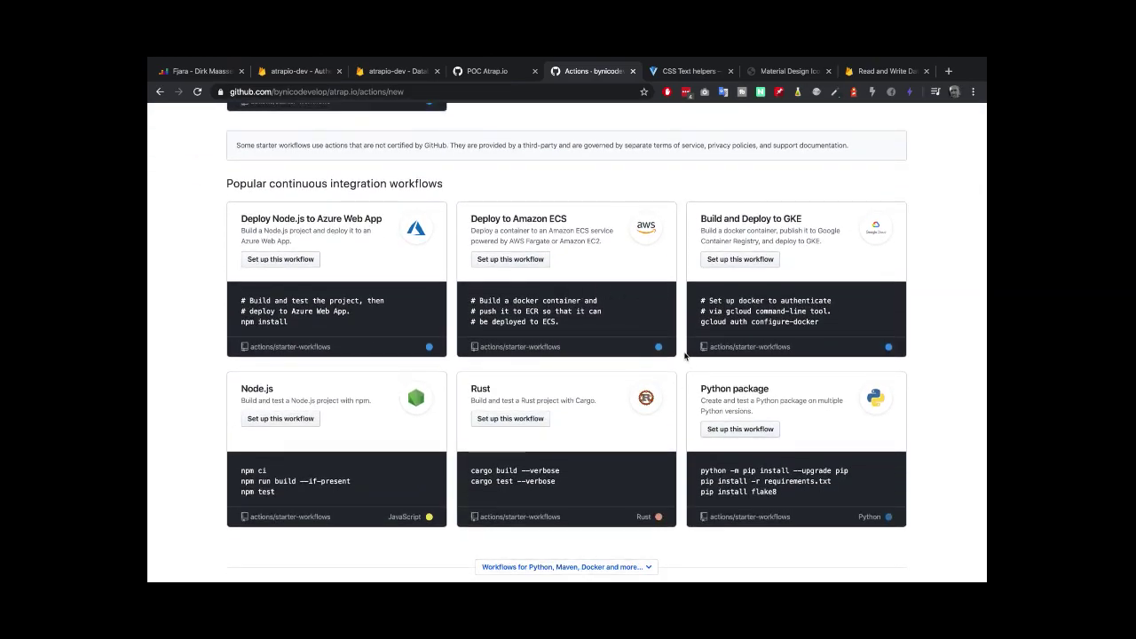
scroll(684, 355, "up", 7)
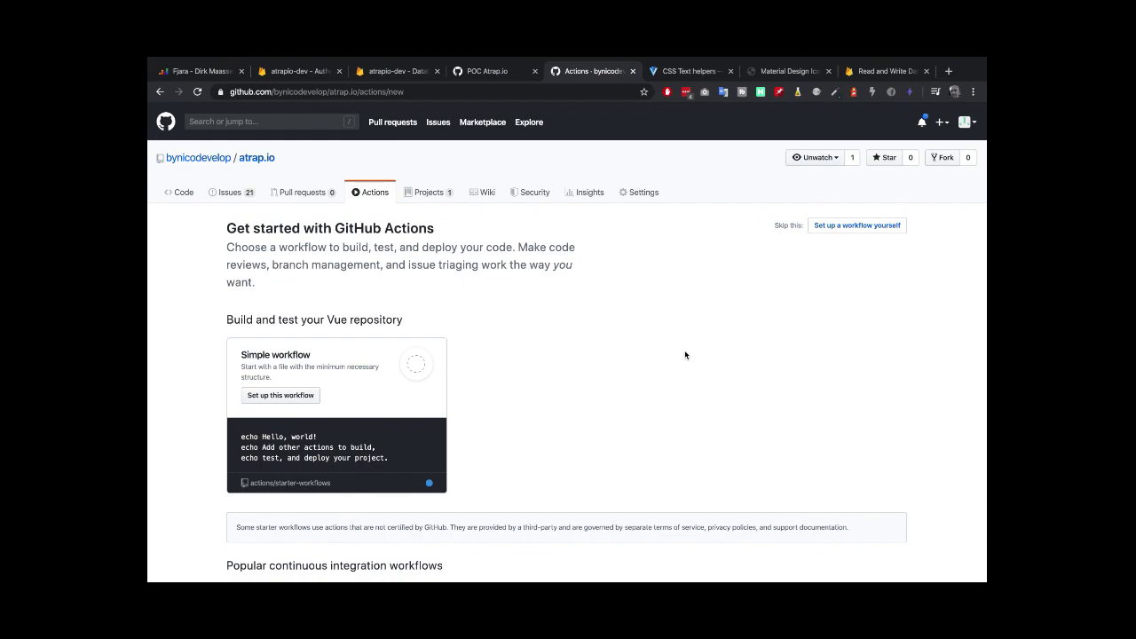
- Open the repository's settings and review the features, data services, merge and GitHub Pages options
left_click(264, 159)
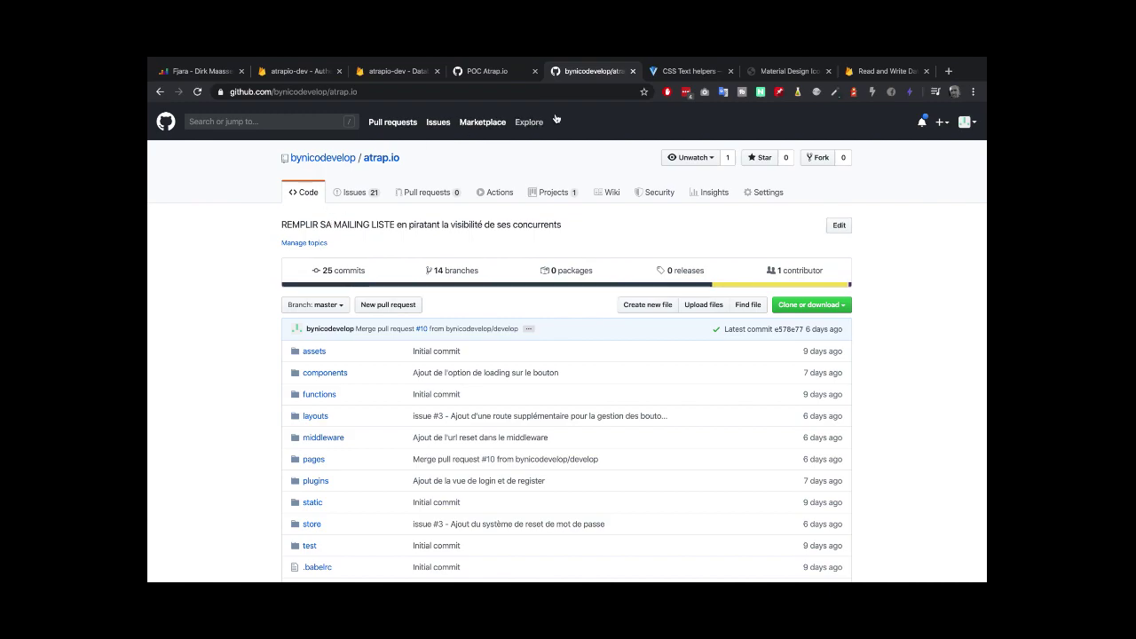
left_click(765, 193)
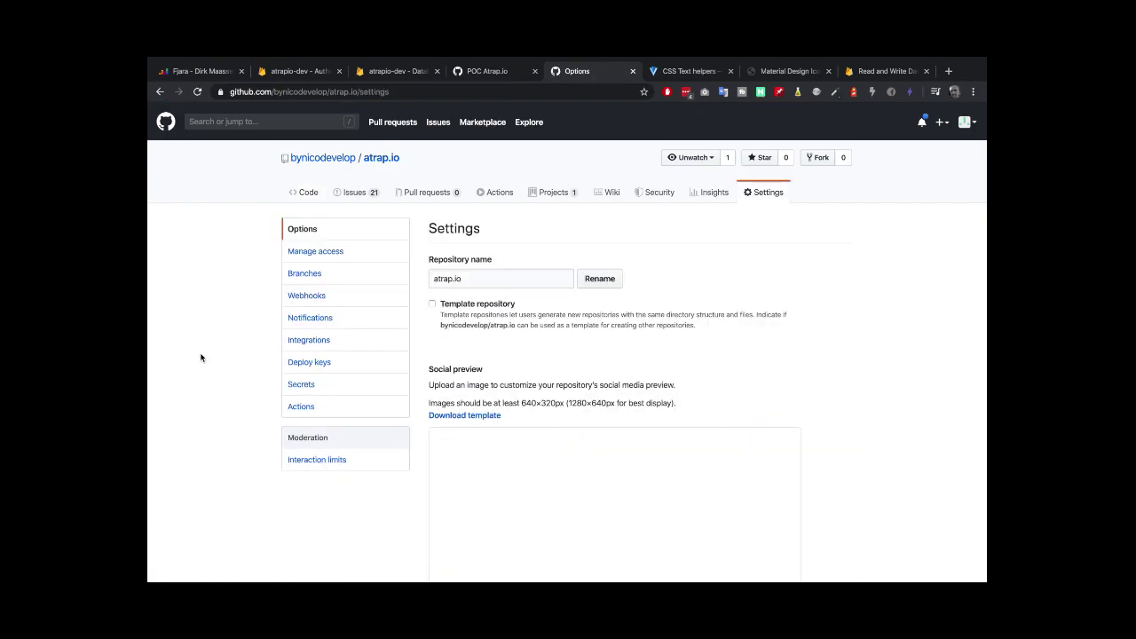
scroll(258, 417, "down", 1)
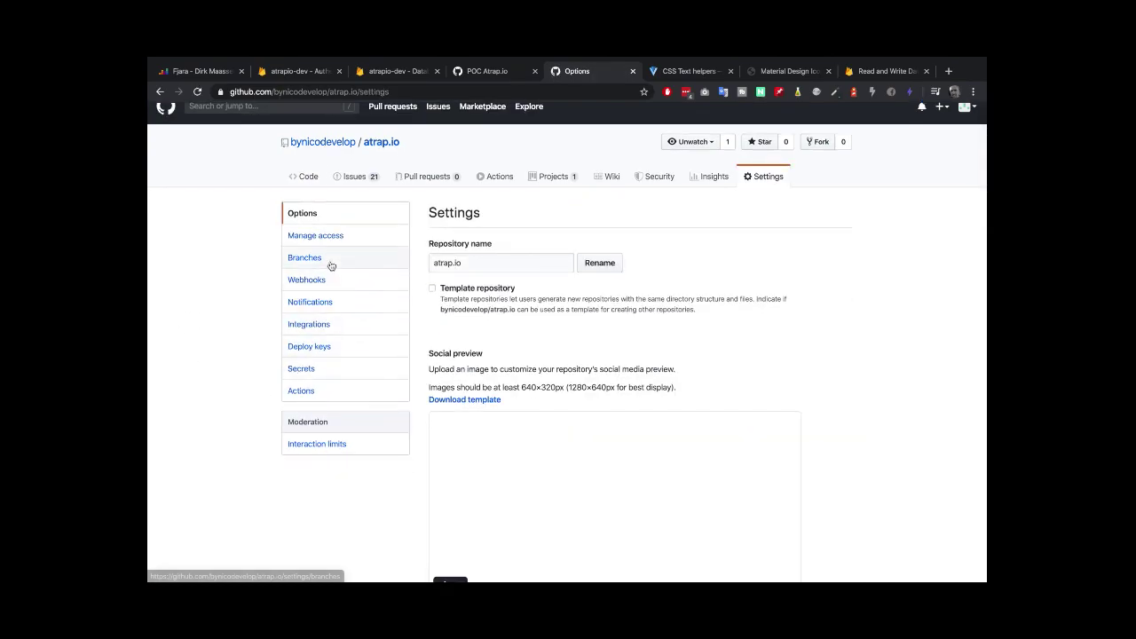
scroll(489, 346, "down", 10)
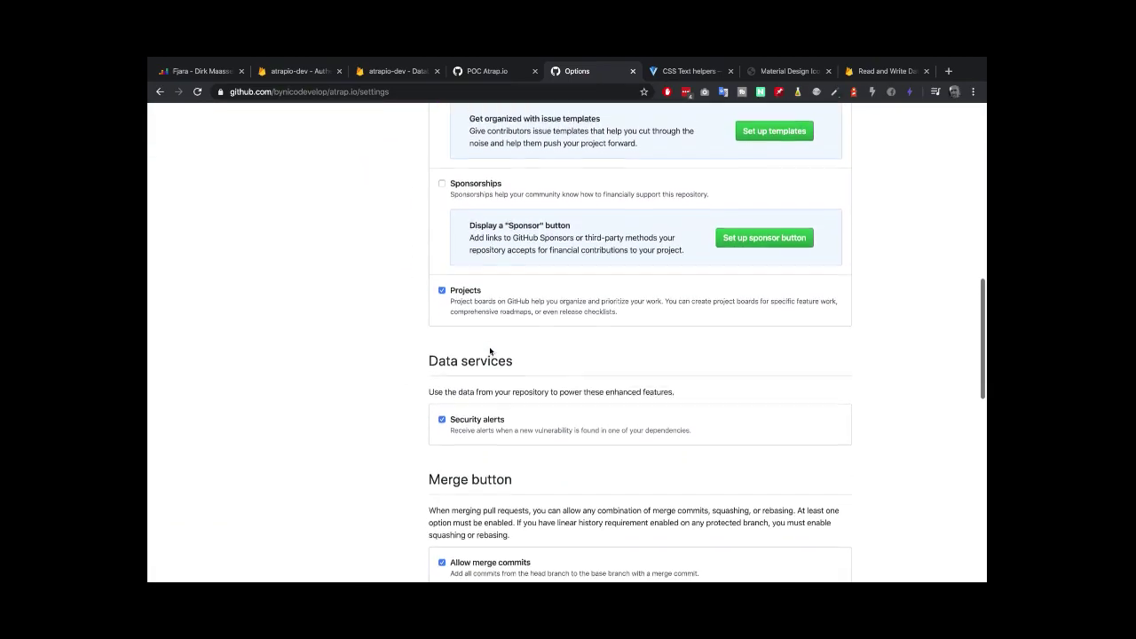
scroll(489, 348, "up", 3)
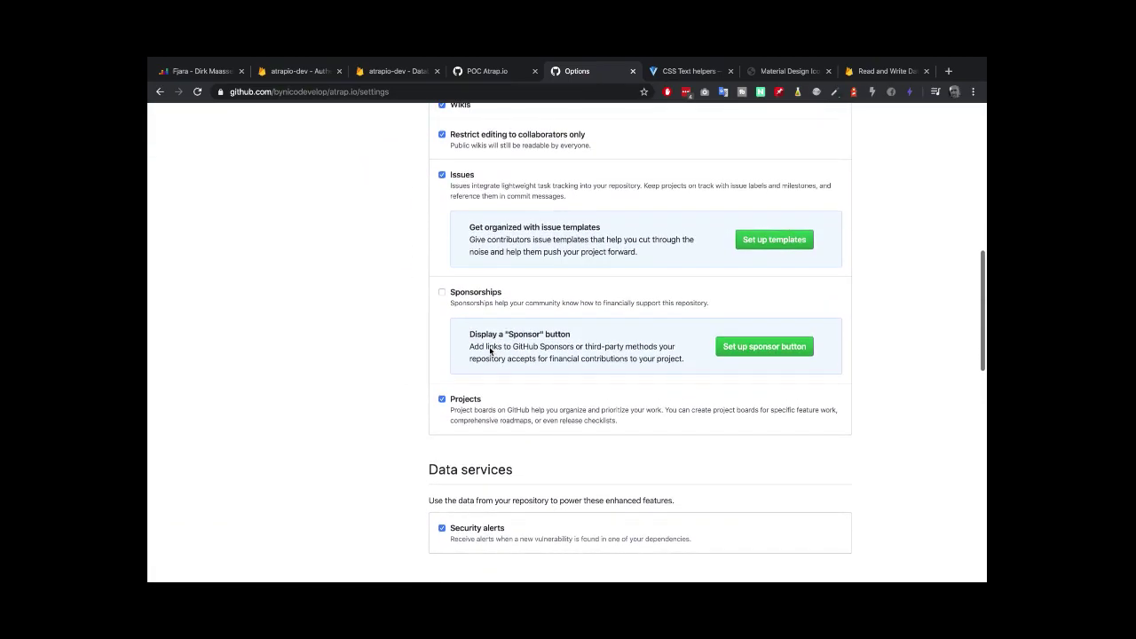
scroll(489, 350, "down", 9)
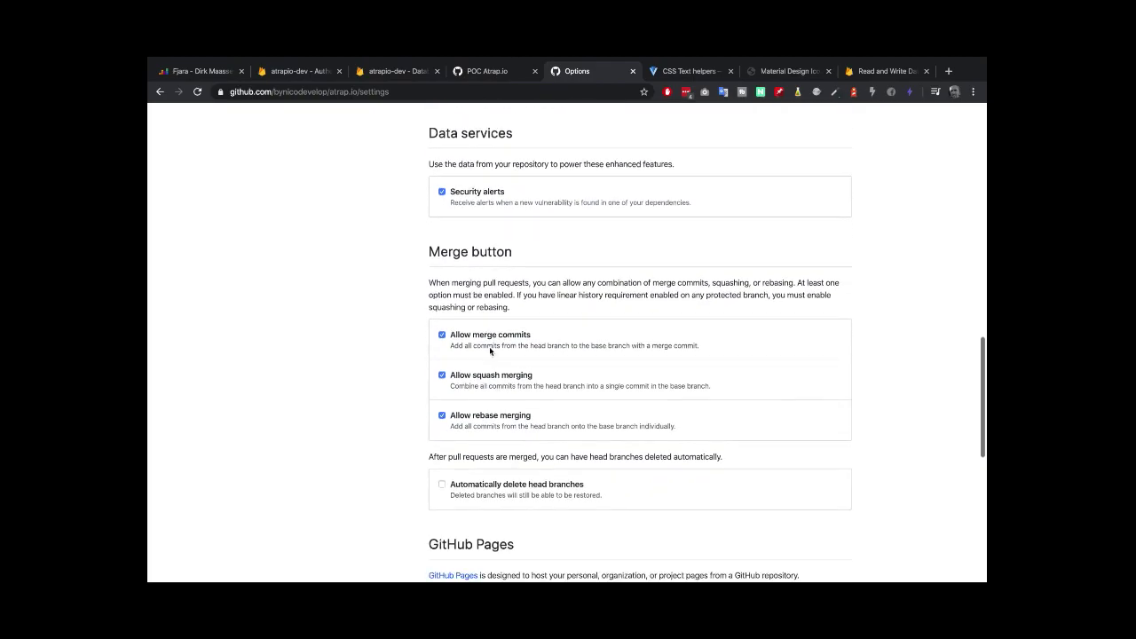
scroll(489, 351, "down", 5)
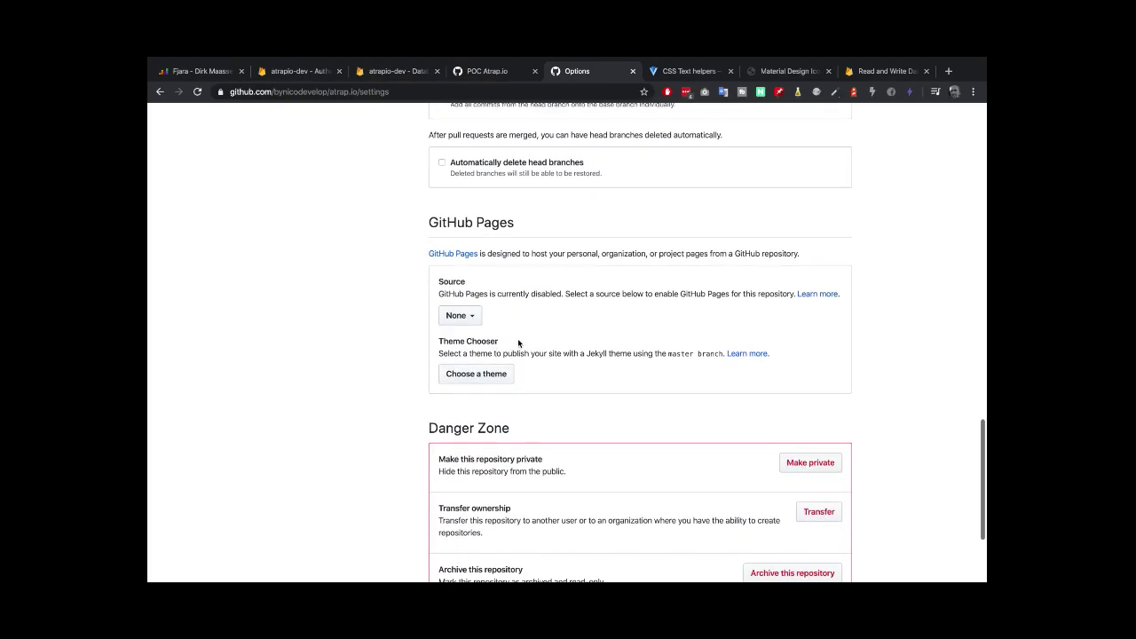
- View the available GitHub Pages sources without choosing one, and highlight the GitHub Pages heading
left_click(478, 320)
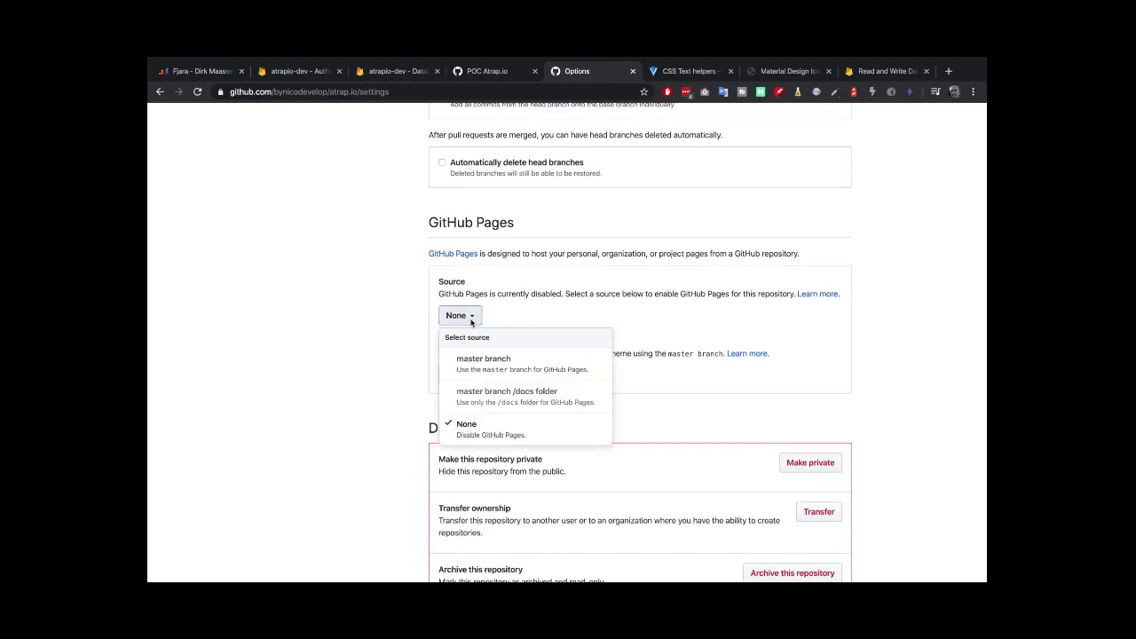
scroll(411, 331, "down", 1)
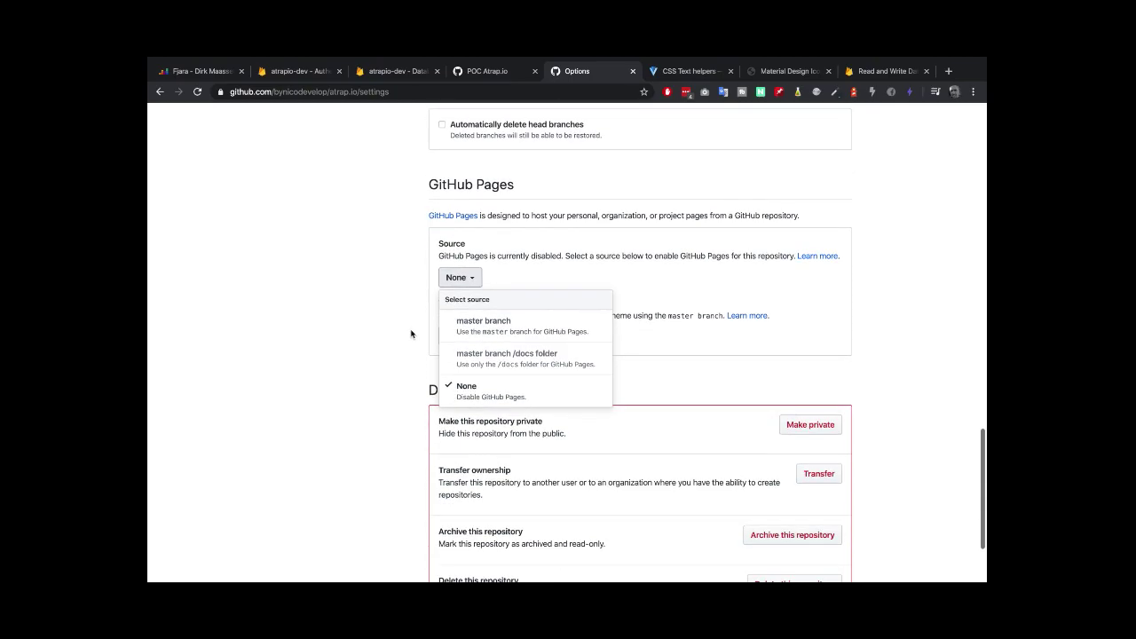
left_click(443, 184)
left_click_drag(428, 183, 513, 185)
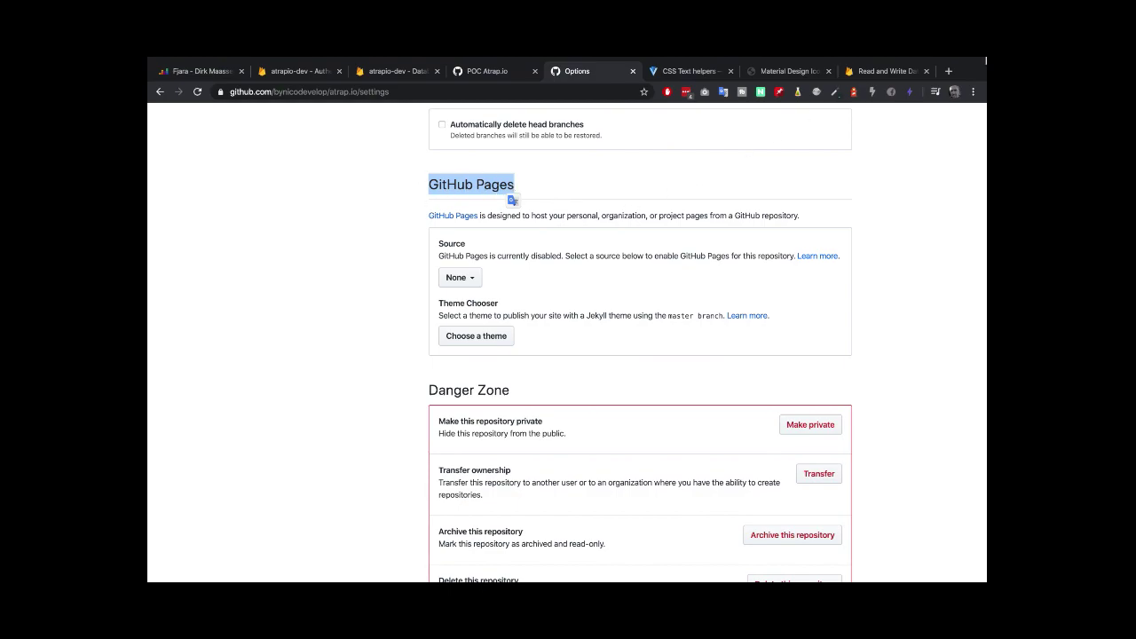
- Switch to YouTube in a new browser tab and open the signed-in account's own channel
left_click(948, 71)
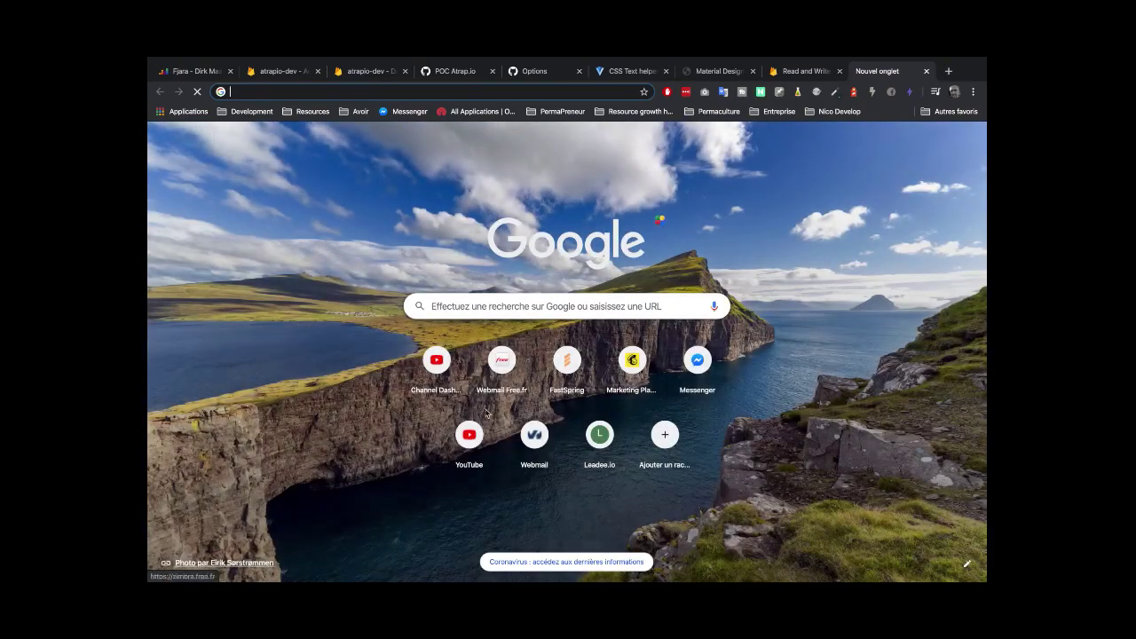
left_click(468, 434)
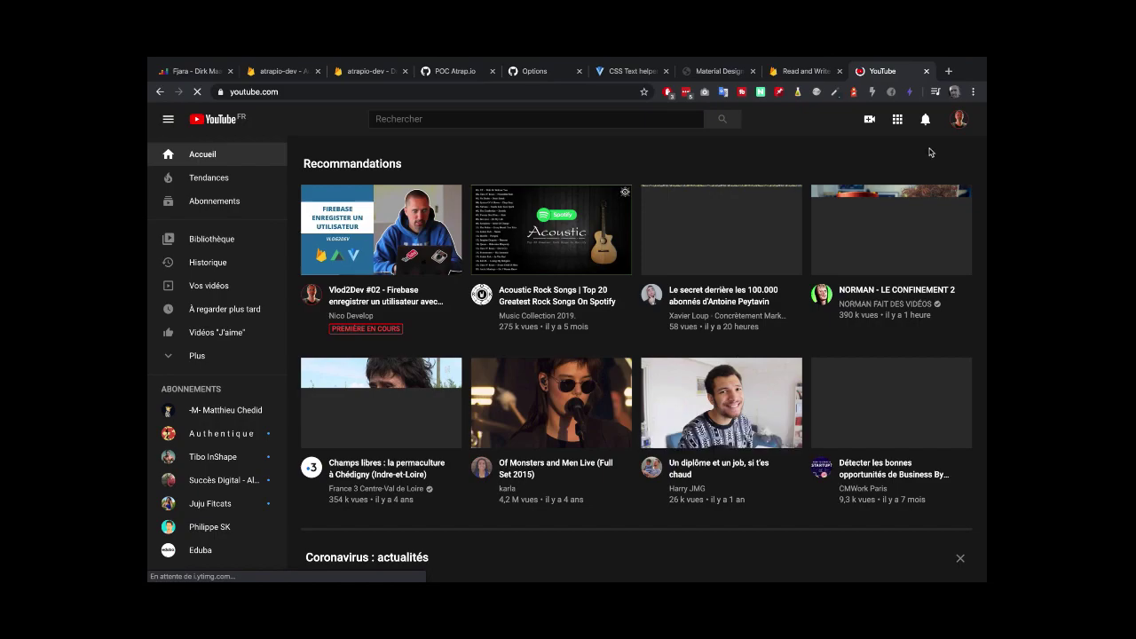
left_click(958, 118)
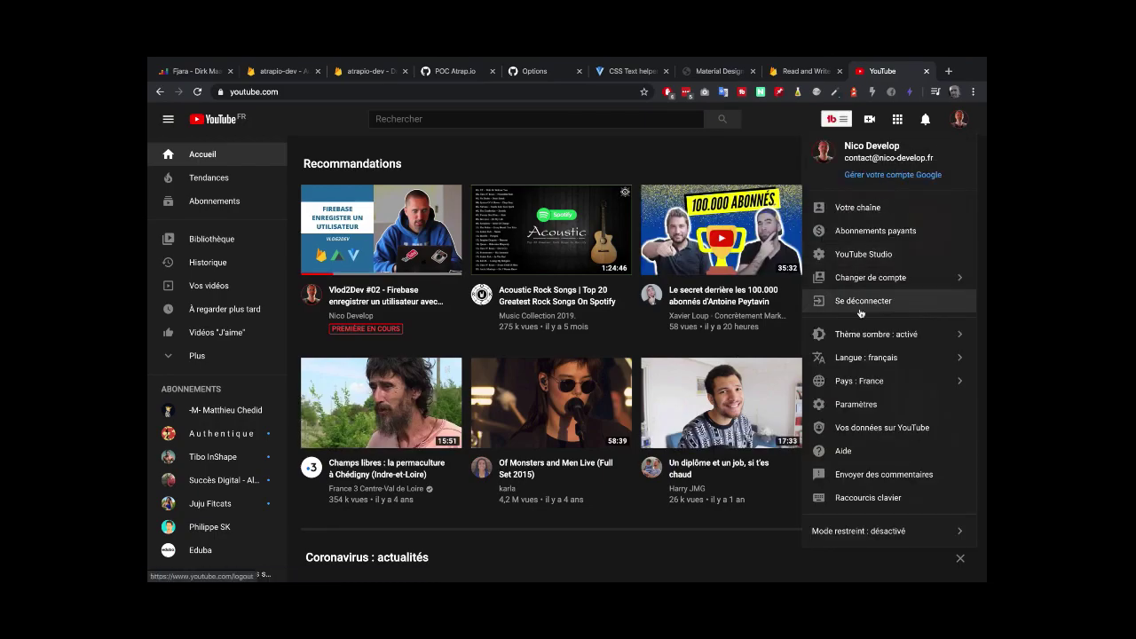
left_click(857, 209)
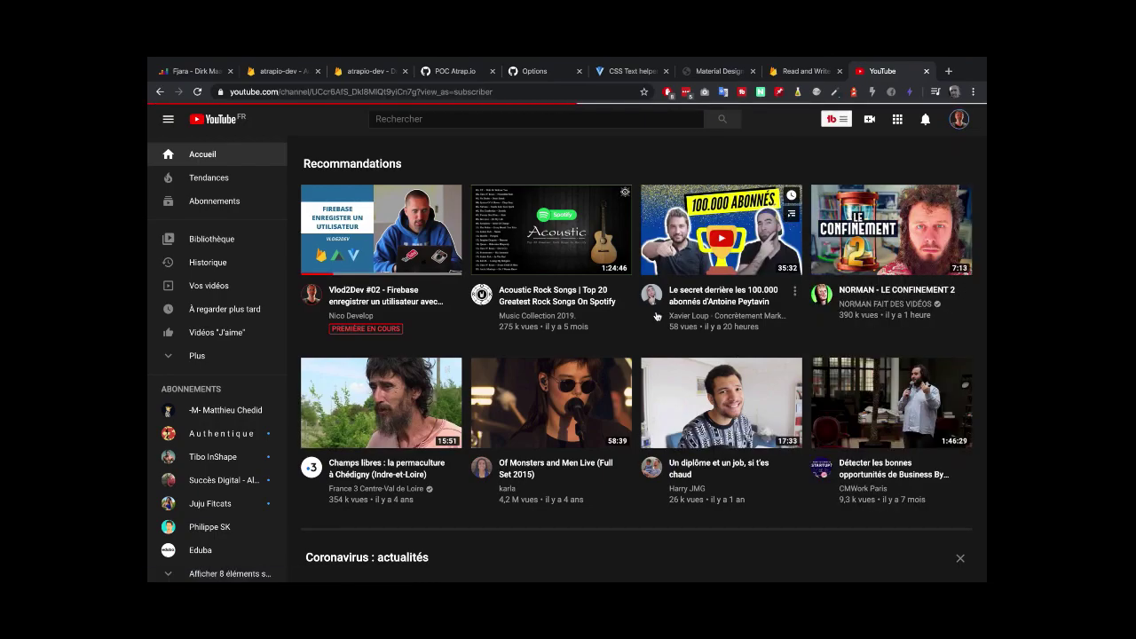
- Browse the channel's home page, including the DevOPS, Frameworks en Javascript, Conception Web and created playlists sections
scroll(657, 316, "down", 3)
scroll(656, 316, "down", 10)
scroll(657, 316, "down", 5)
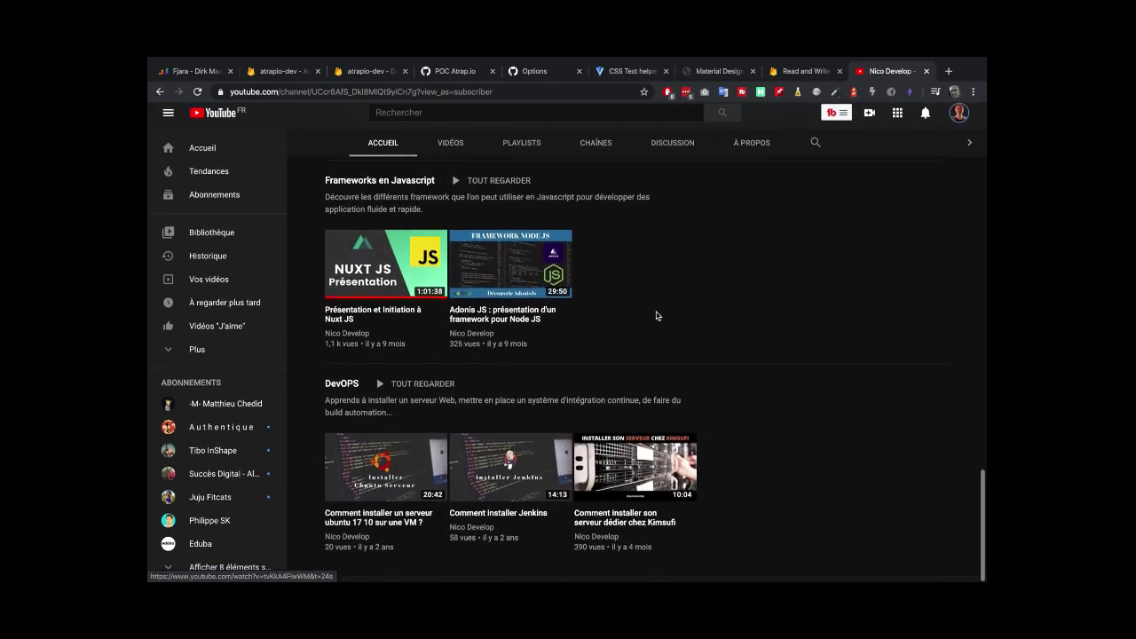
scroll(657, 316, "up", 1)
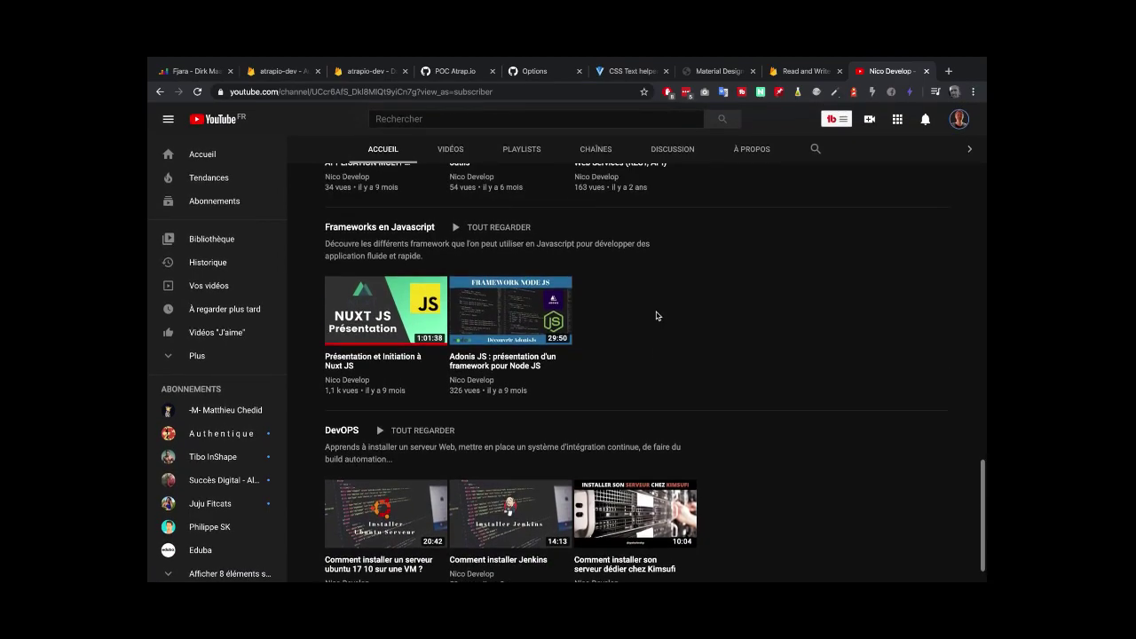
scroll(620, 307, "up", 3)
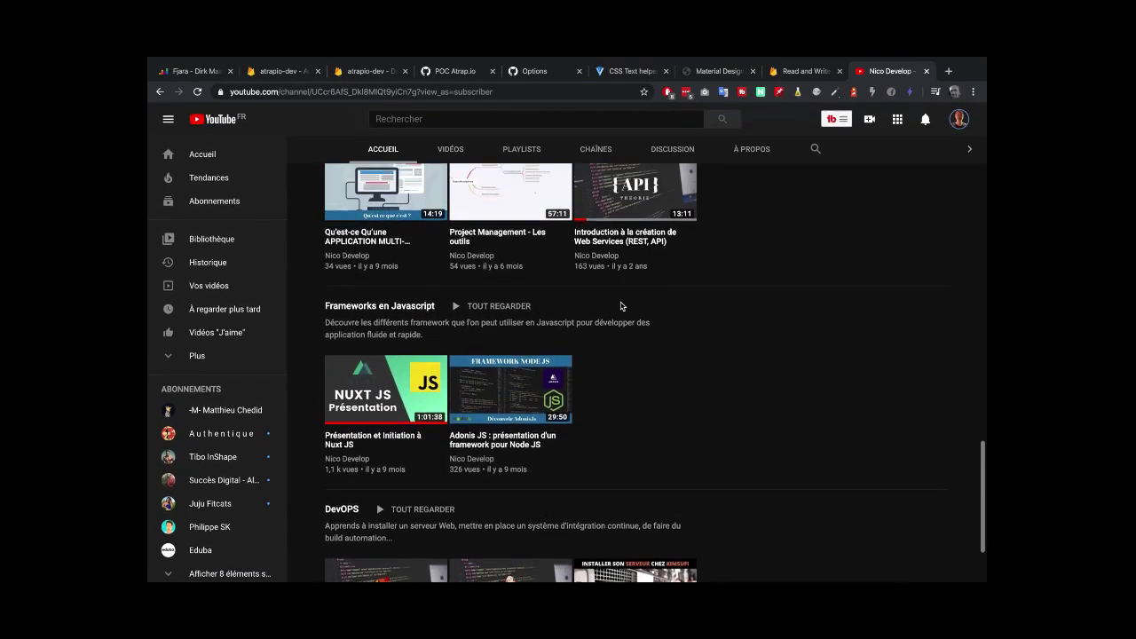
scroll(619, 307, "up", 8)
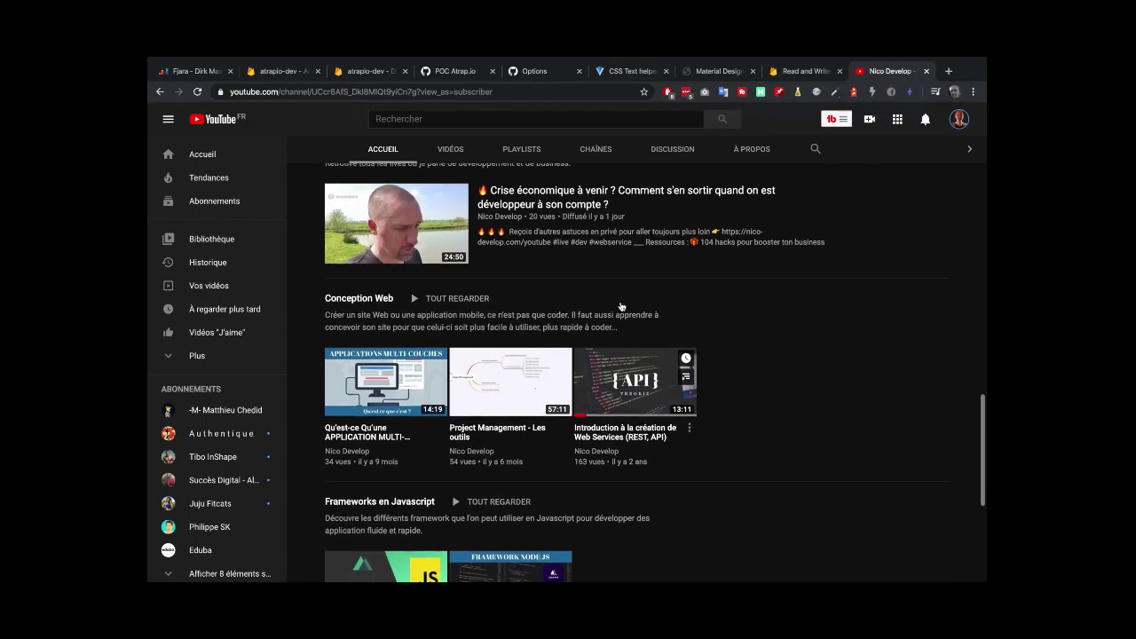
scroll(621, 307, "up", 4)
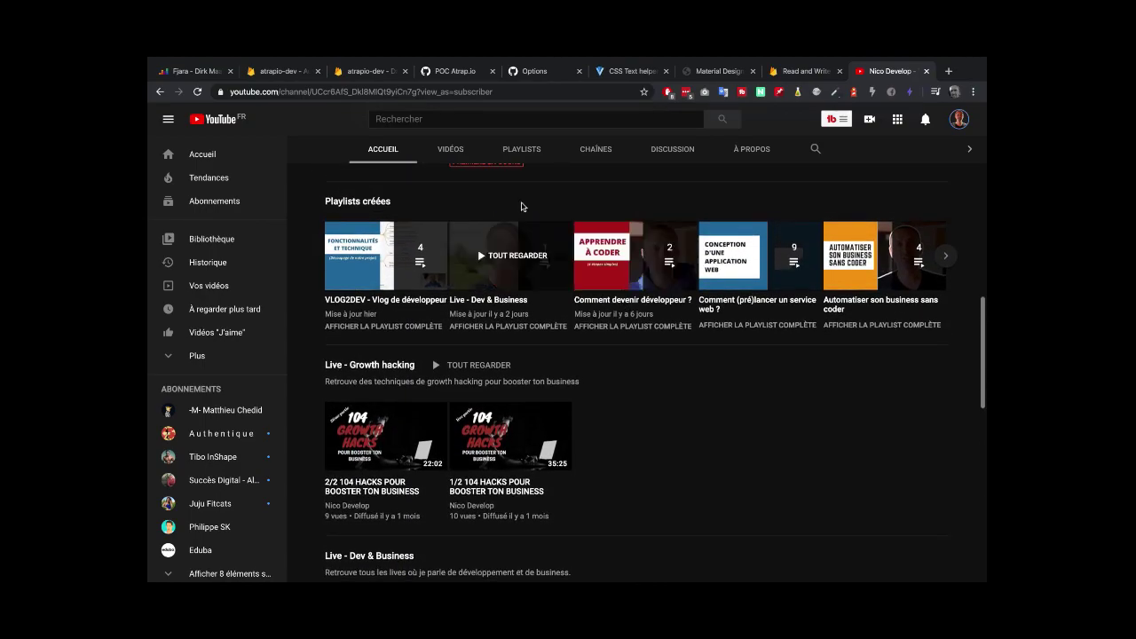
- Look through the rest of the channel's created playlists and browse its list of uploaded videos
left_click(948, 258)
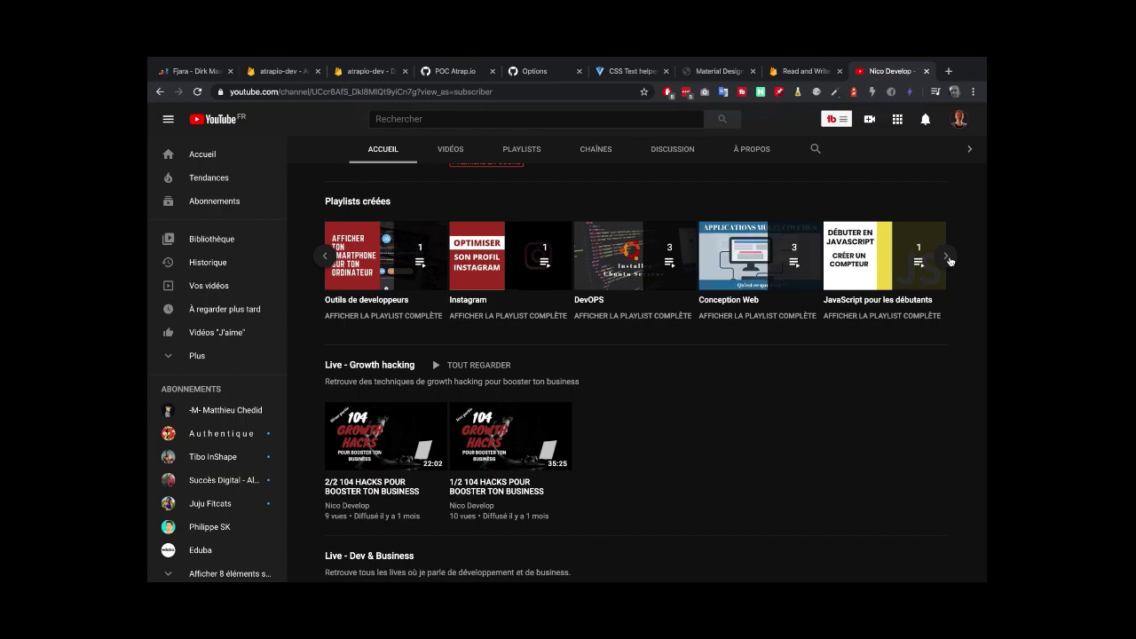
left_click(949, 260)
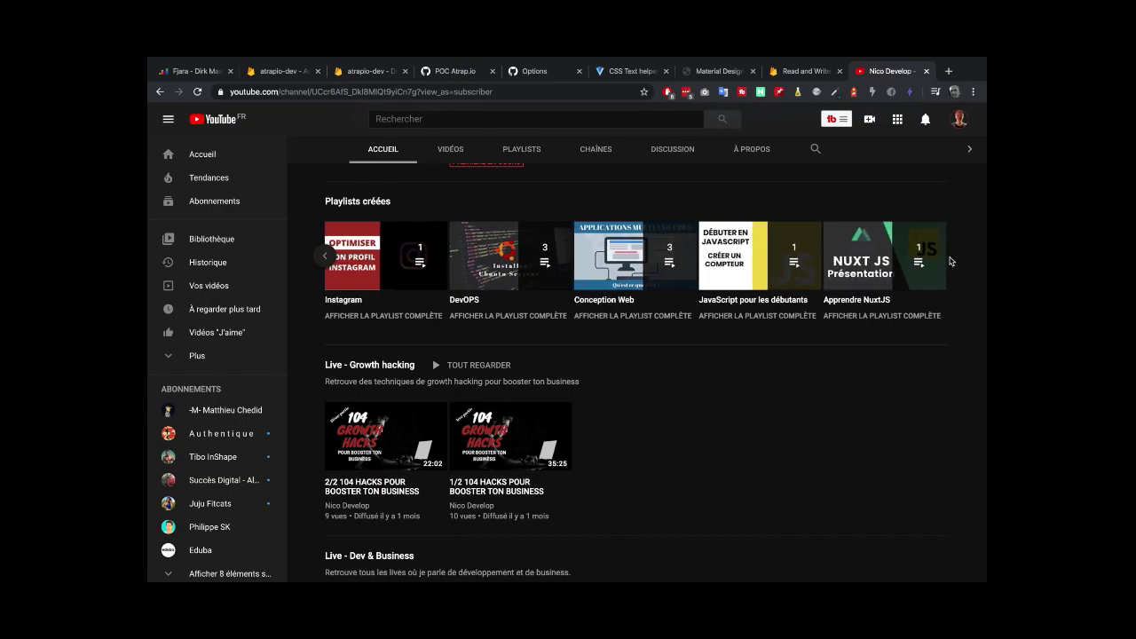
left_click(451, 151)
scroll(748, 444, "down", 10)
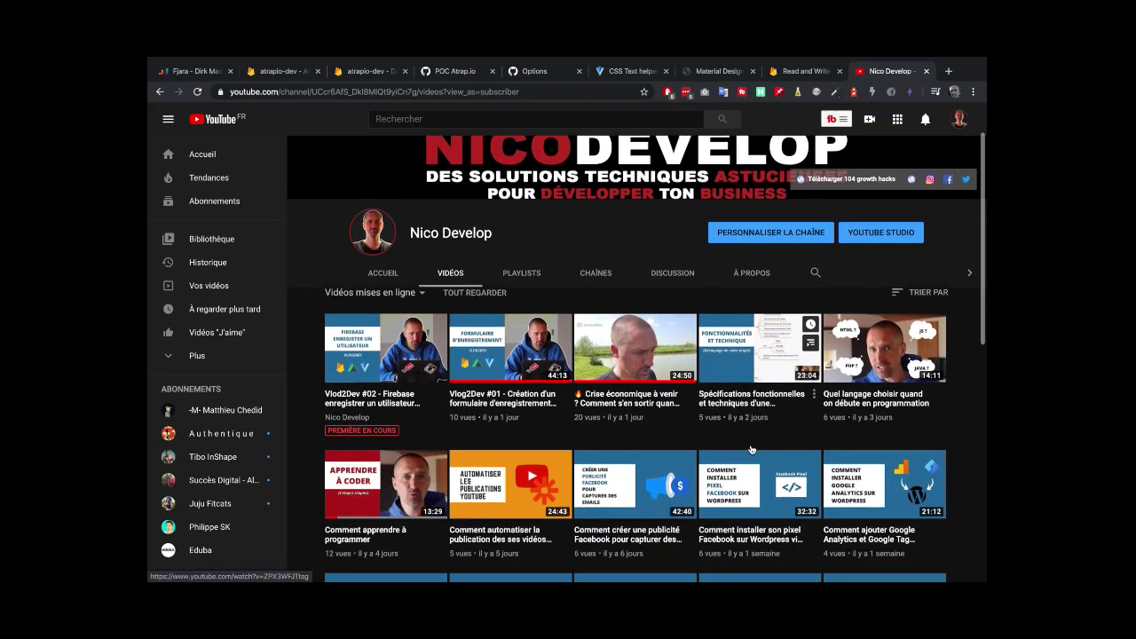